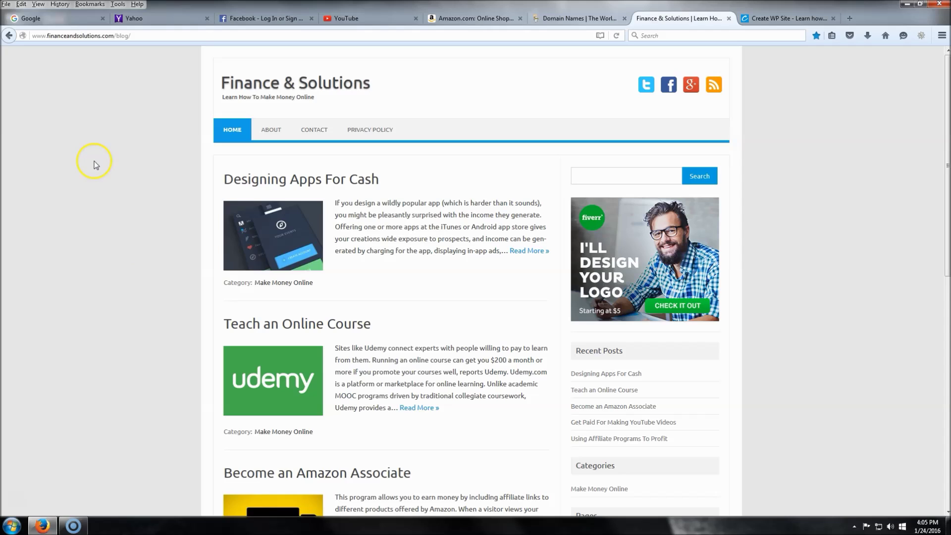
Step: Look through the open Google, Yahoo, Facebook, YouTube, Amazon and GoDaddy pages as examples of websites and domain names
{"action": "left_click", "coordinate": [54, 22]}
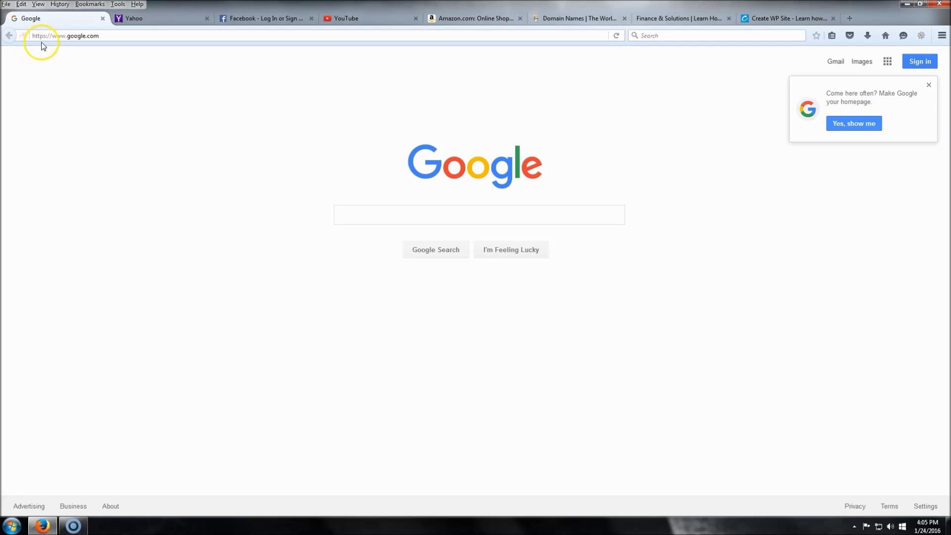
{"action": "left_click", "coordinate": [148, 20]}
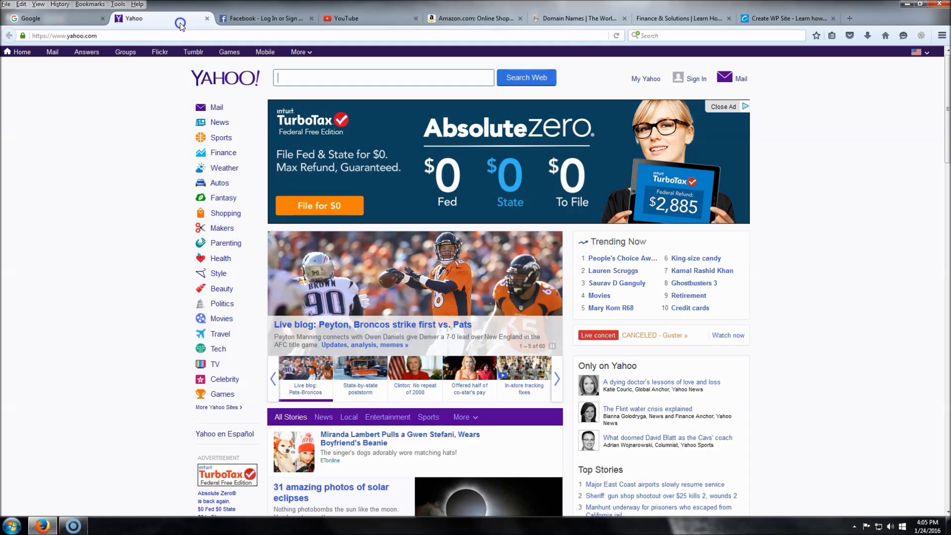
{"action": "left_click", "coordinate": [243, 19]}
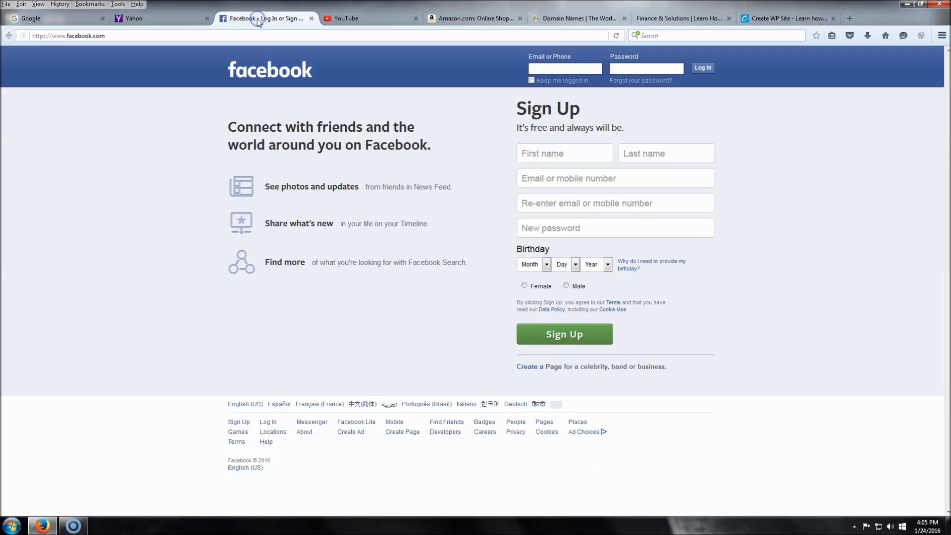
{"action": "left_click", "coordinate": [365, 19]}
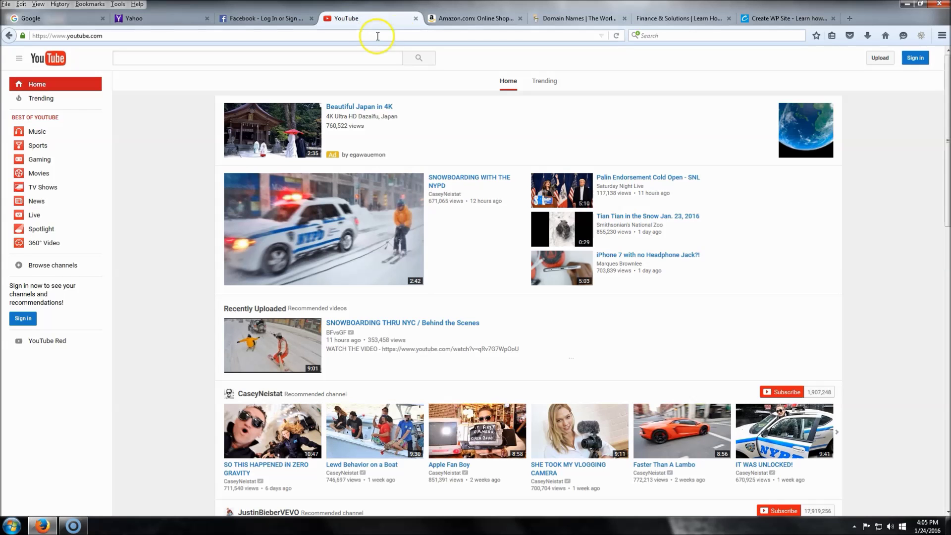
{"action": "left_click", "coordinate": [456, 19]}
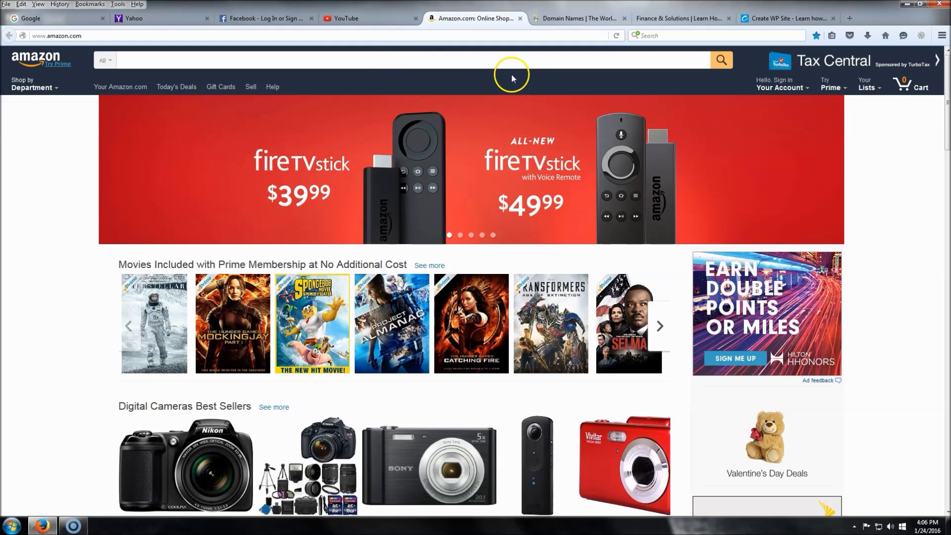
{"action": "left_click", "coordinate": [560, 19]}
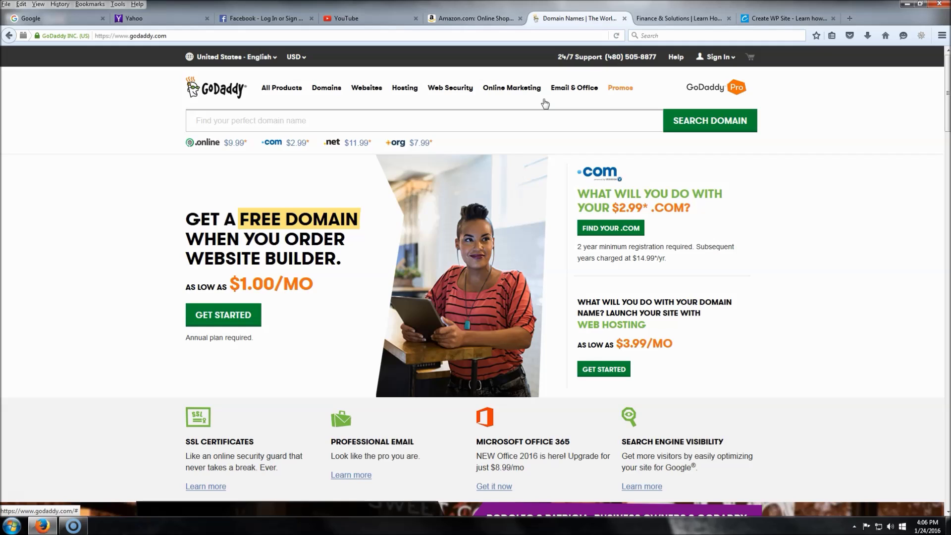
{"action": "left_click", "coordinate": [588, 98]}
Step: Examine the Finance & Solutions blog's home page, including its address, post list and sidebar
{"action": "left_click", "coordinate": [666, 16]}
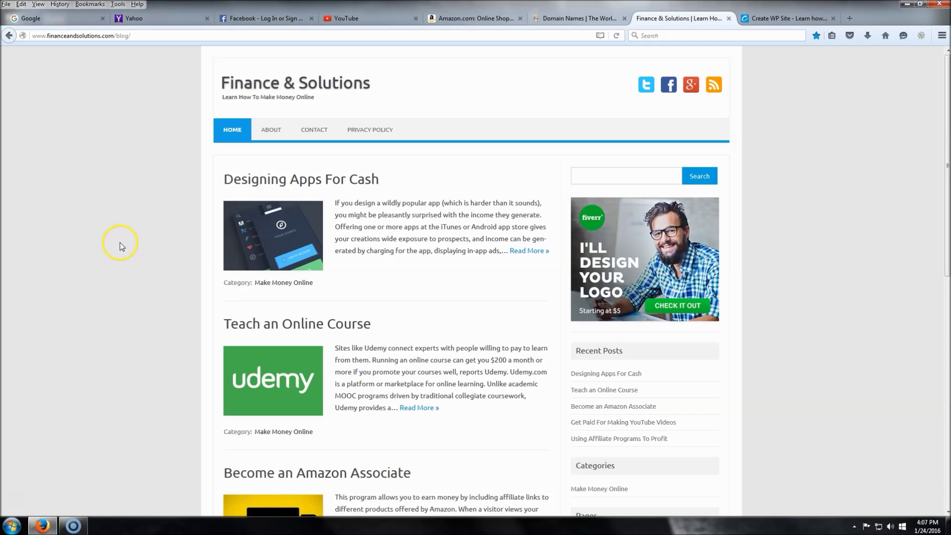
{"action": "scroll", "coordinate": [118, 245], "scroll_direction": "down", "scroll_amount": 5}
{"action": "scroll", "coordinate": [121, 256], "scroll_direction": "up", "scroll_amount": 3}
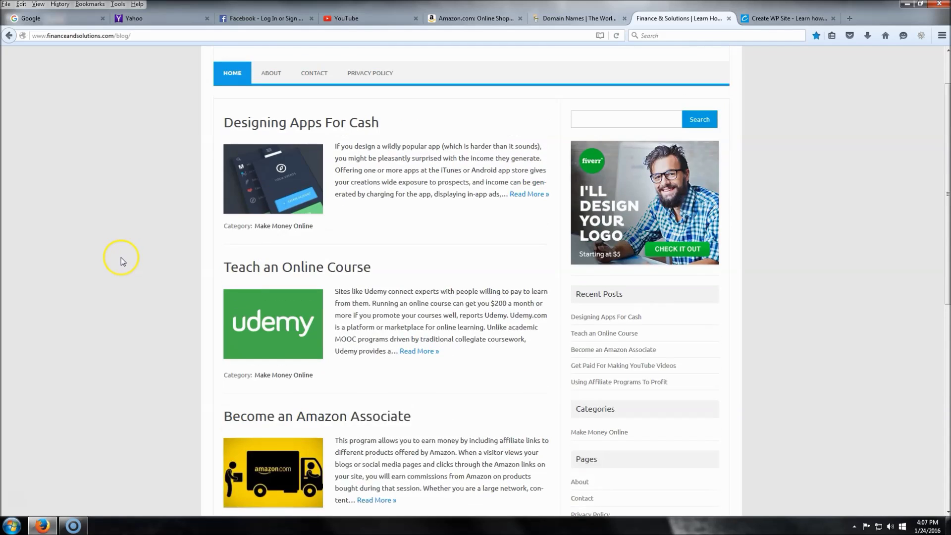
{"action": "scroll", "coordinate": [121, 258], "scroll_direction": "up", "scroll_amount": 1}
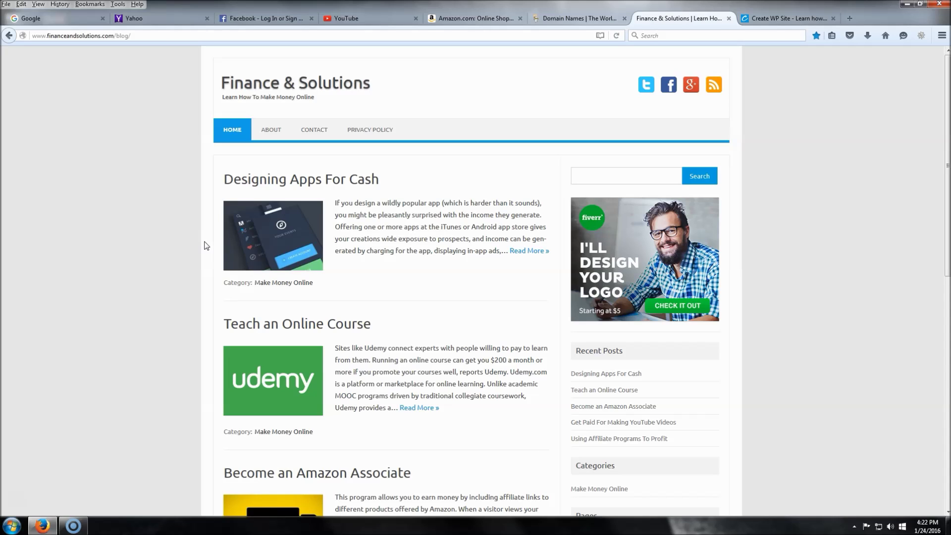
{"action": "left_click", "coordinate": [289, 211]}
{"action": "left_click", "coordinate": [485, 273]}
{"action": "left_click", "coordinate": [463, 260]}
{"action": "left_click", "coordinate": [462, 218]}
Step: Follow the GoDaddy coupon among the Create WP Site special deals and select the $1.00/month Economy hosting plan
{"action": "left_click", "coordinate": [776, 20]}
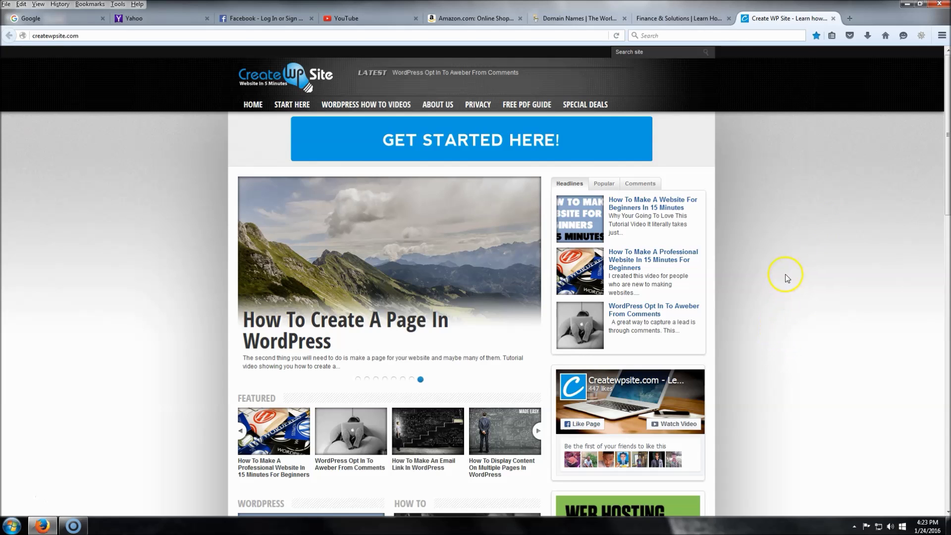
{"action": "left_click", "coordinate": [586, 106]}
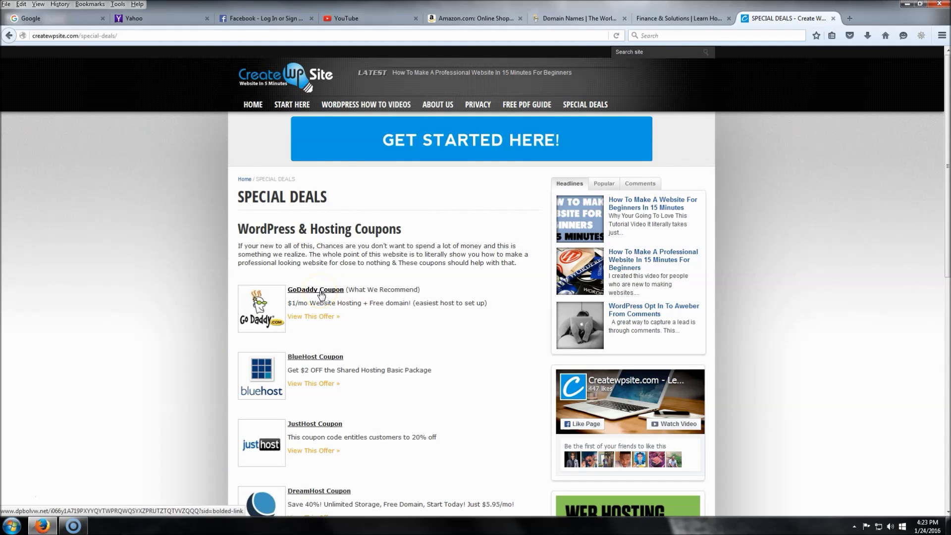
{"action": "left_click", "coordinate": [321, 294]}
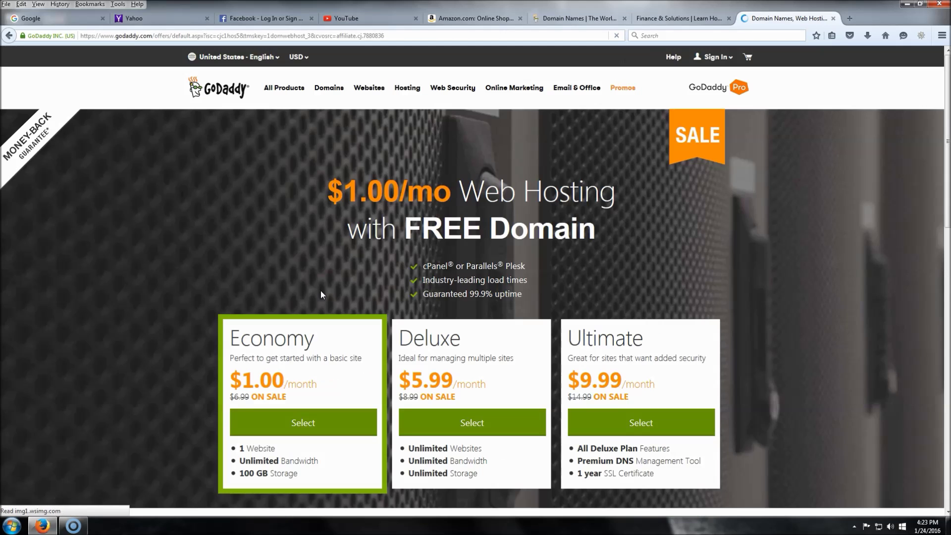
{"action": "left_click", "coordinate": [282, 396]}
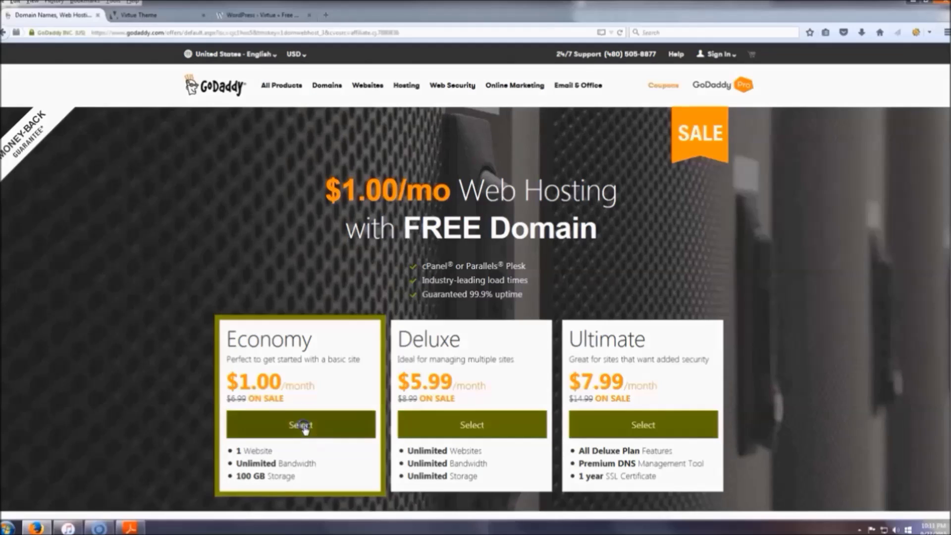
{"action": "left_click", "coordinate": [301, 425]}
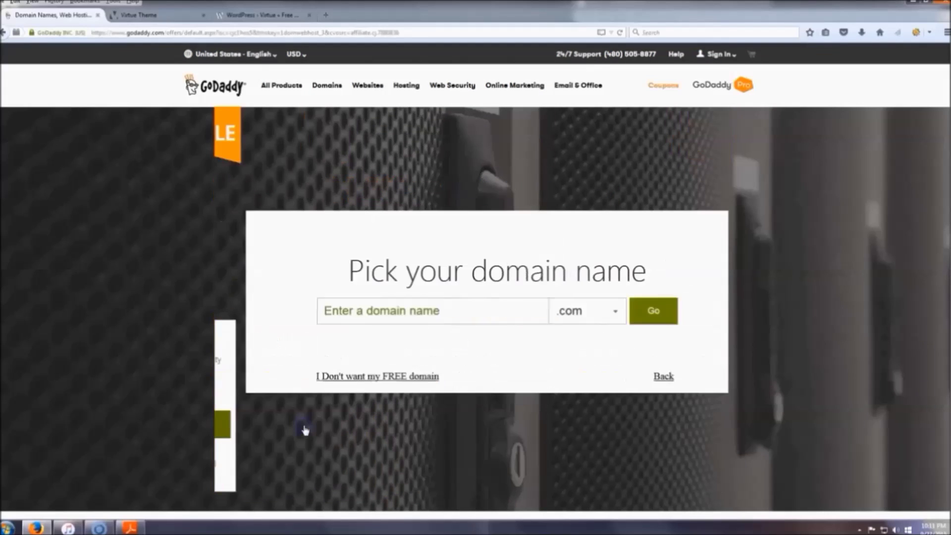
Step: Search for the free domain financeandsolutions.com and add it to the hosting order
{"action": "left_click", "coordinate": [453, 311]}
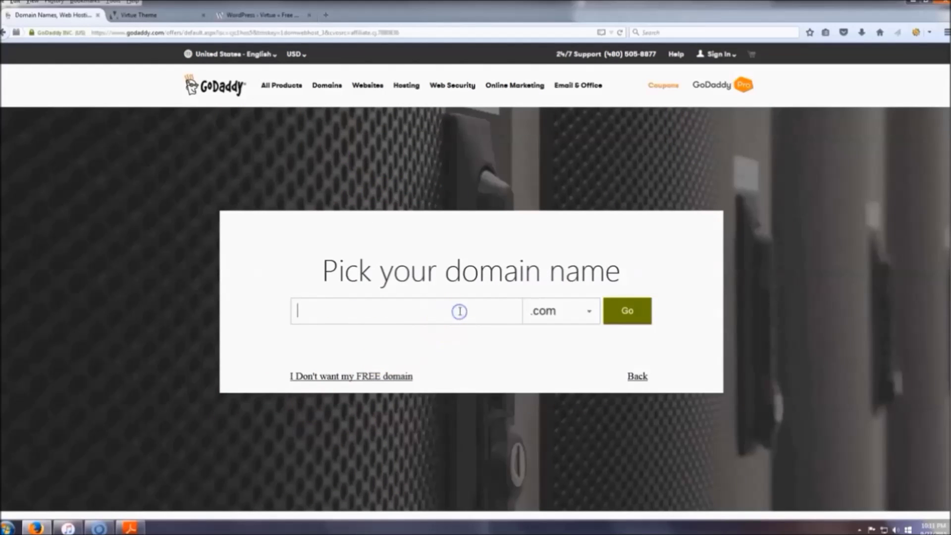
{"action": "right_click", "coordinate": [364, 315]}
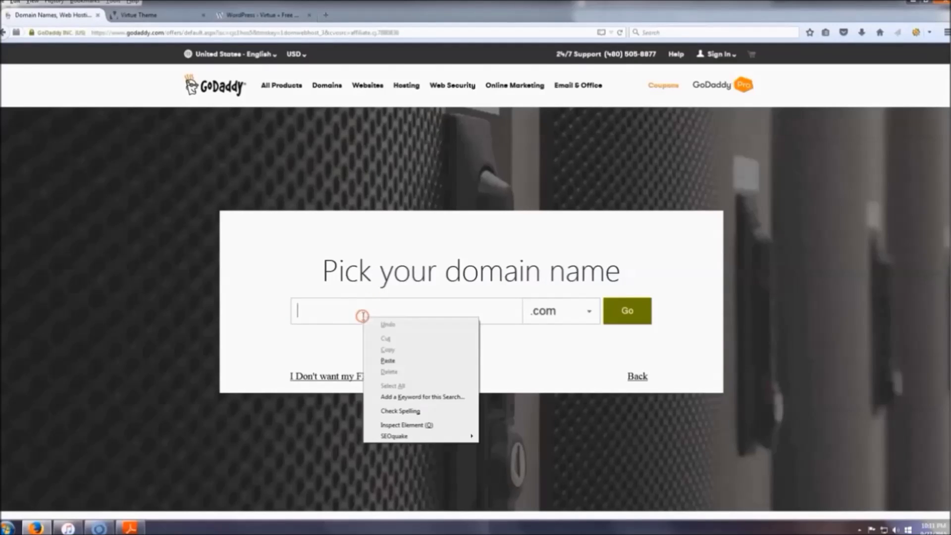
{"action": "left_click", "coordinate": [388, 361]}
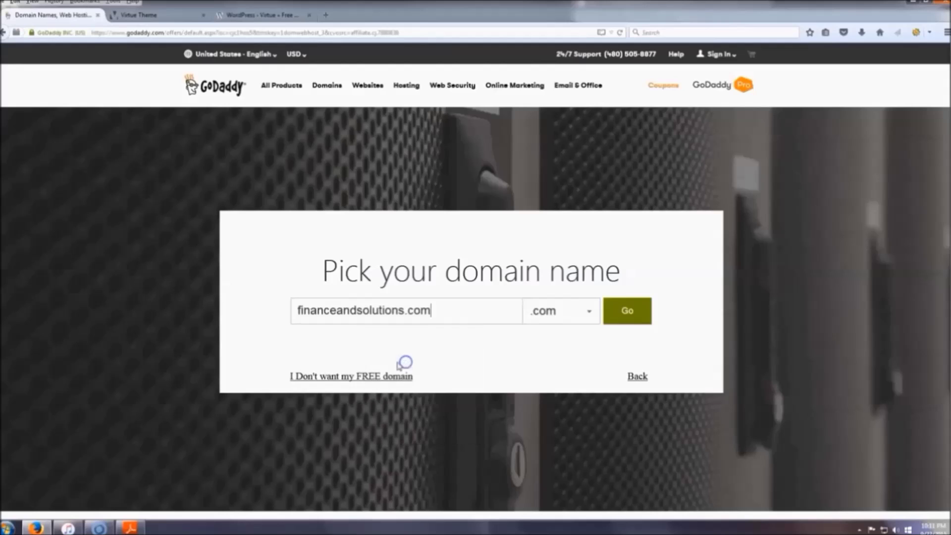
{"action": "left_click", "coordinate": [641, 314]}
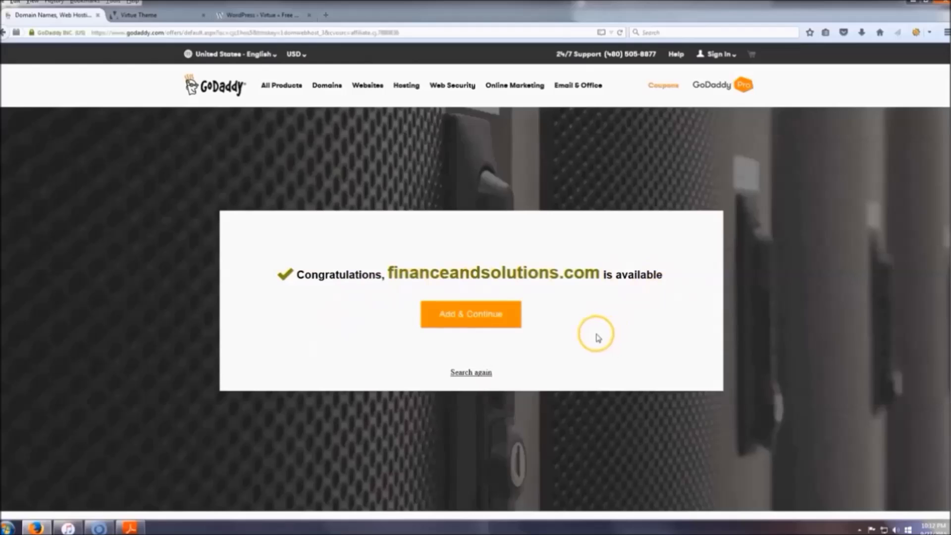
{"action": "left_click", "coordinate": [484, 320]}
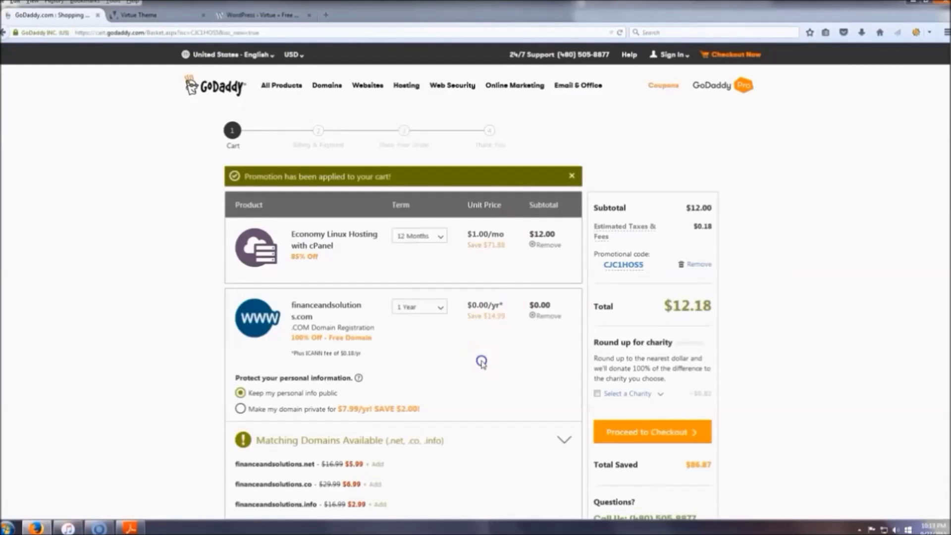
Step: Remove the promotional code from the cart to compare the price, and reapply the code CJC1HOS5
{"action": "scroll", "coordinate": [482, 359], "scroll_direction": "down", "scroll_amount": 3}
{"action": "scroll", "coordinate": [465, 307], "scroll_direction": "up", "scroll_amount": 3}
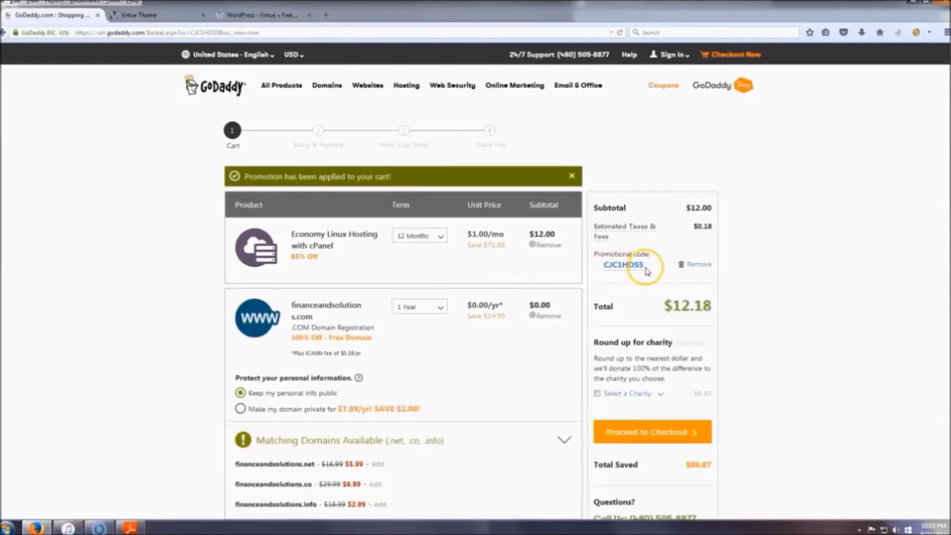
{"action": "left_click", "coordinate": [699, 265]}
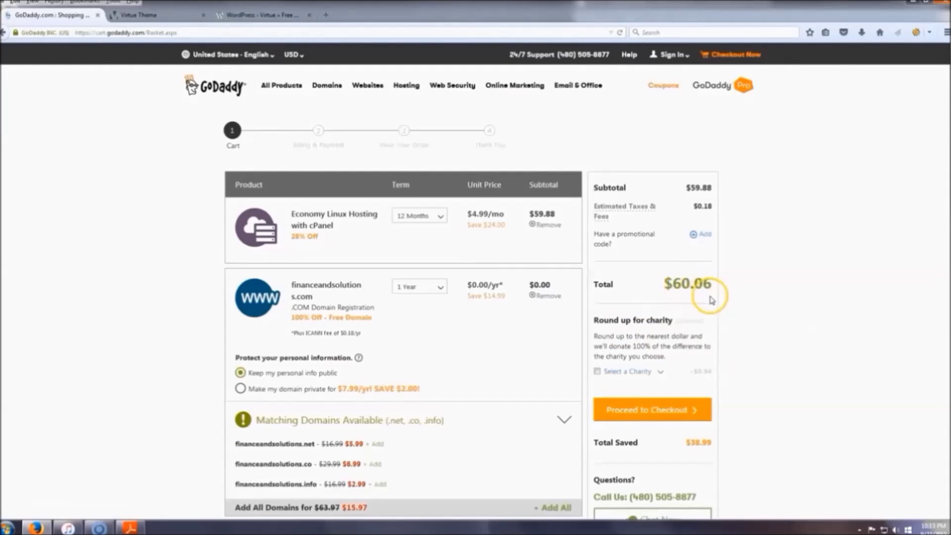
{"action": "left_click", "coordinate": [706, 238]}
{"action": "right_click", "coordinate": [636, 256]}
{"action": "left_click", "coordinate": [653, 298]}
{"action": "left_click", "coordinate": [653, 269]}
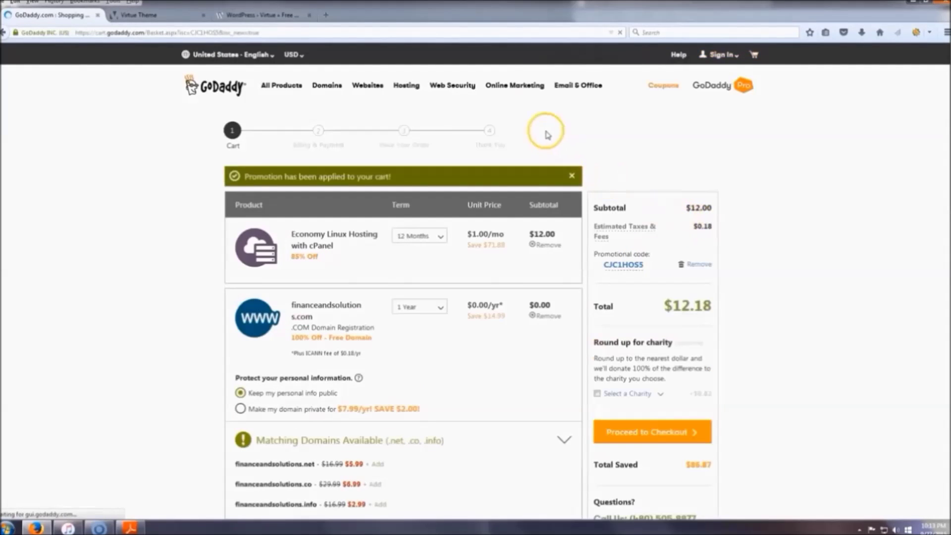
Step: Proceed to checkout with the hosting and domain order and continue as a new customer
{"action": "scroll", "coordinate": [788, 346], "scroll_direction": "down", "scroll_amount": 2}
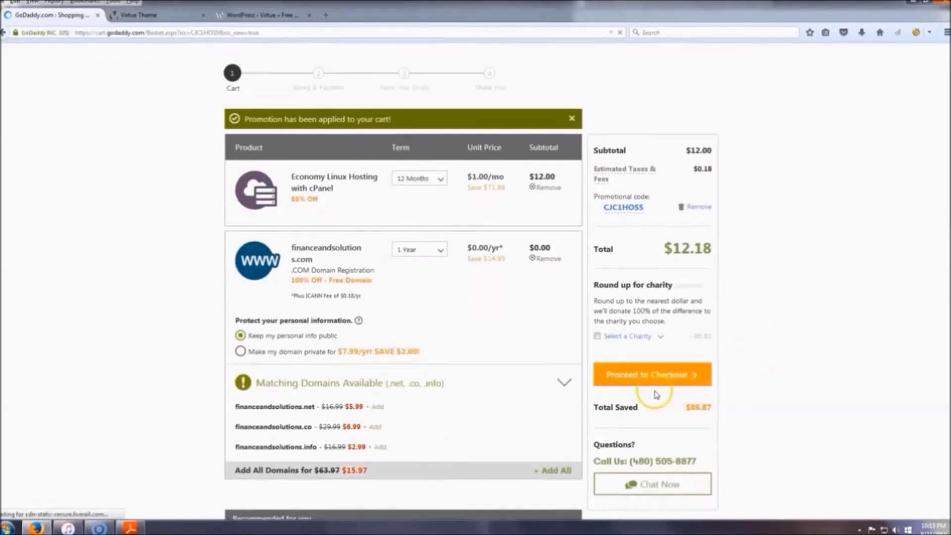
{"action": "left_click", "coordinate": [657, 379]}
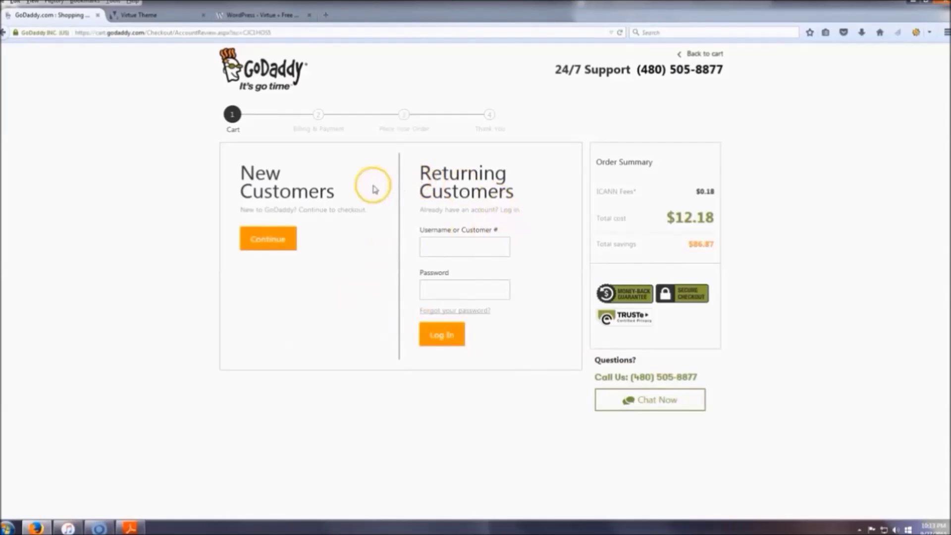
{"action": "left_click", "coordinate": [276, 240]}
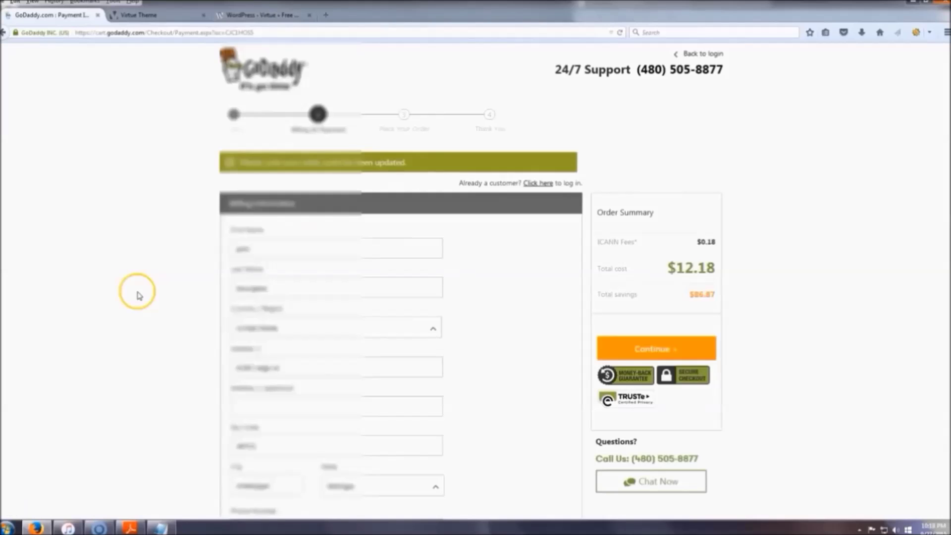
Step: Review the billing details and account information fields, including e-mail, username, password and PIN, on the payment form
{"action": "scroll", "coordinate": [202, 227], "scroll_direction": "down", "scroll_amount": 7}
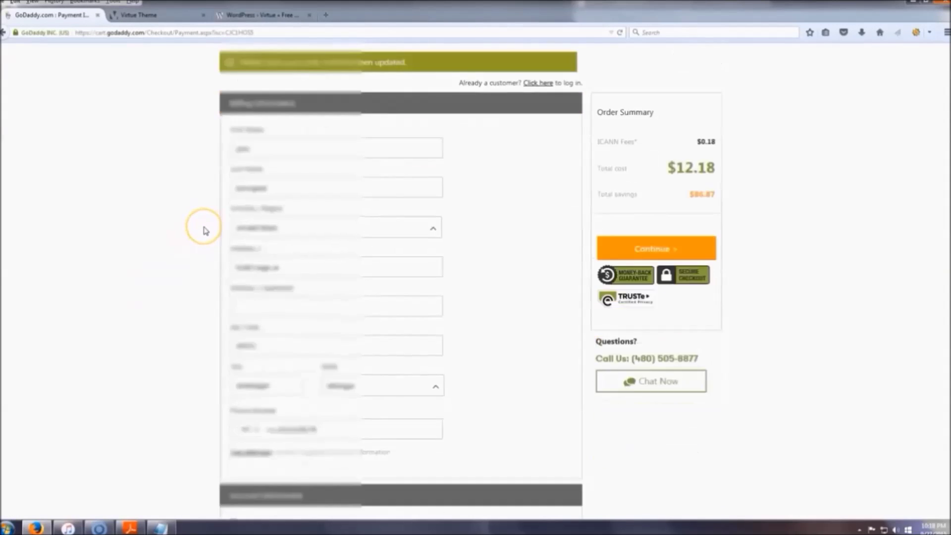
{"action": "scroll", "coordinate": [206, 231], "scroll_direction": "down", "scroll_amount": 4}
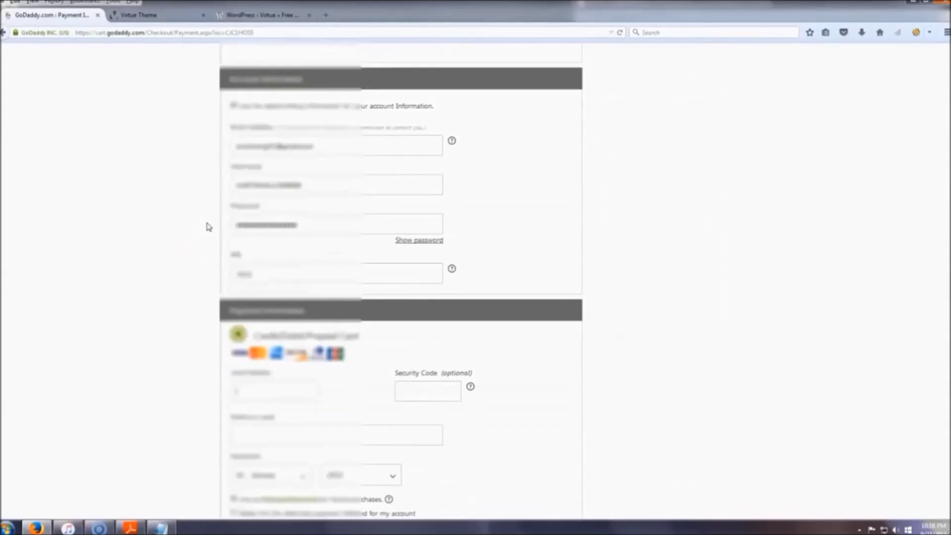
{"action": "scroll", "coordinate": [209, 227], "scroll_direction": "up", "scroll_amount": 1}
{"action": "scroll", "coordinate": [209, 227], "scroll_direction": "down", "scroll_amount": 2}
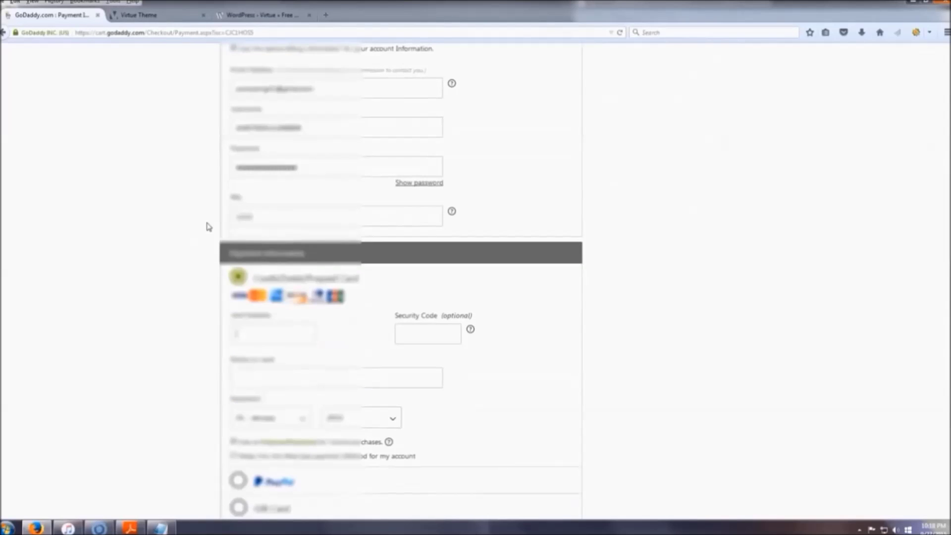
{"action": "scroll", "coordinate": [209, 226], "scroll_direction": "up", "scroll_amount": 1}
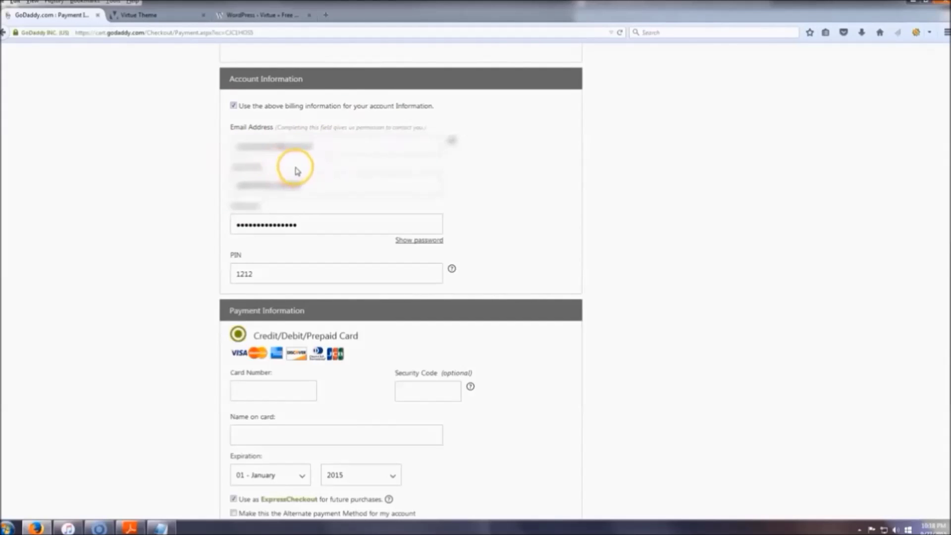
{"action": "left_click", "coordinate": [271, 270]}
{"action": "left_click", "coordinate": [160, 232]}
Step: Choose PayPal as the payment method and log in with the PayPal account password
{"action": "scroll", "coordinate": [182, 221], "scroll_direction": "down", "scroll_amount": 5}
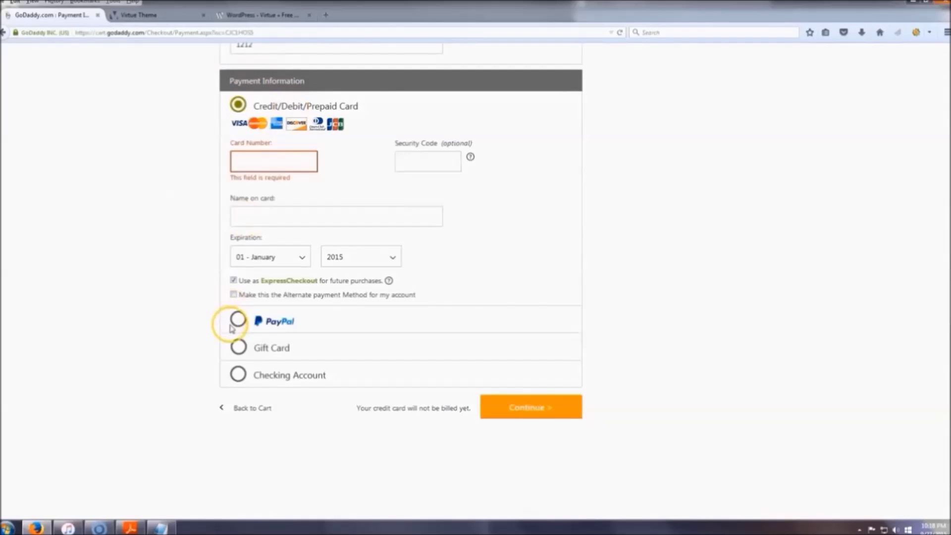
{"action": "left_click", "coordinate": [238, 321]}
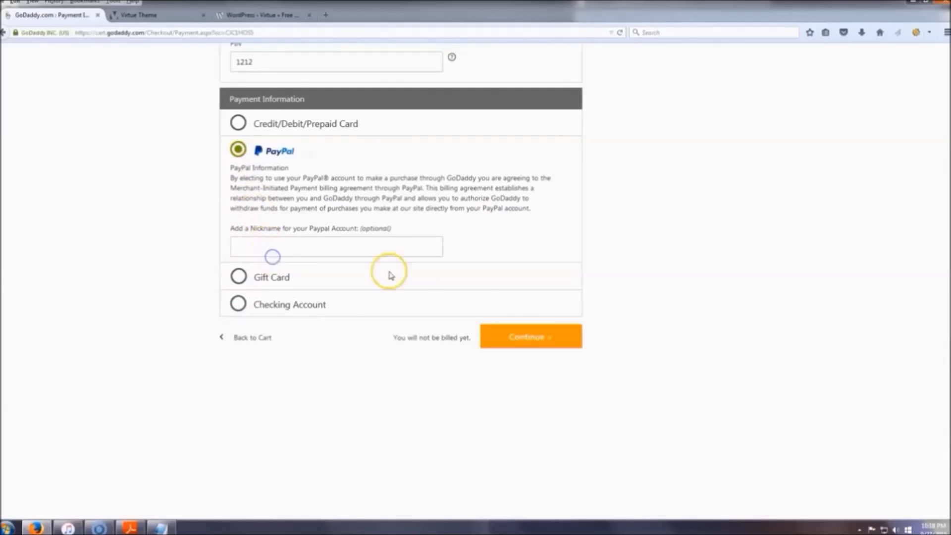
{"action": "left_click", "coordinate": [534, 339]}
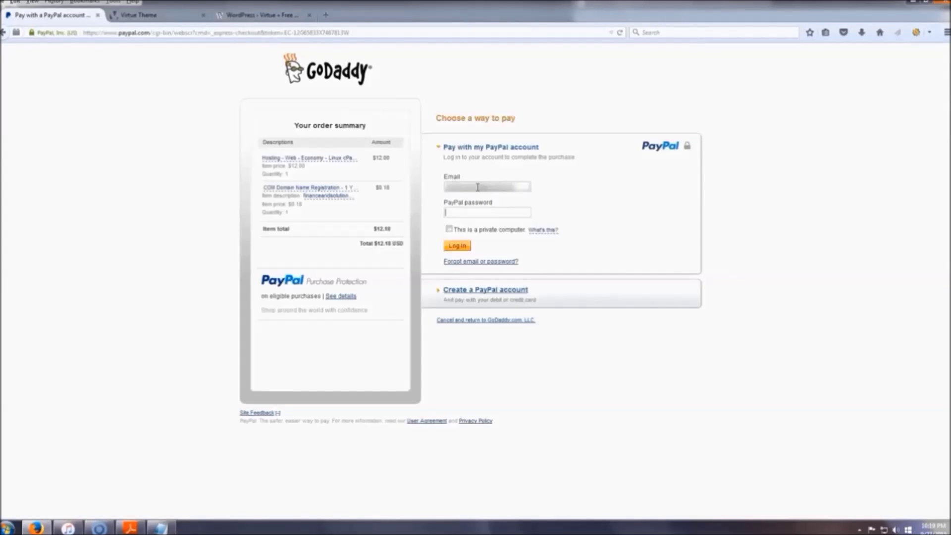
{"action": "key", "text": "Return"}
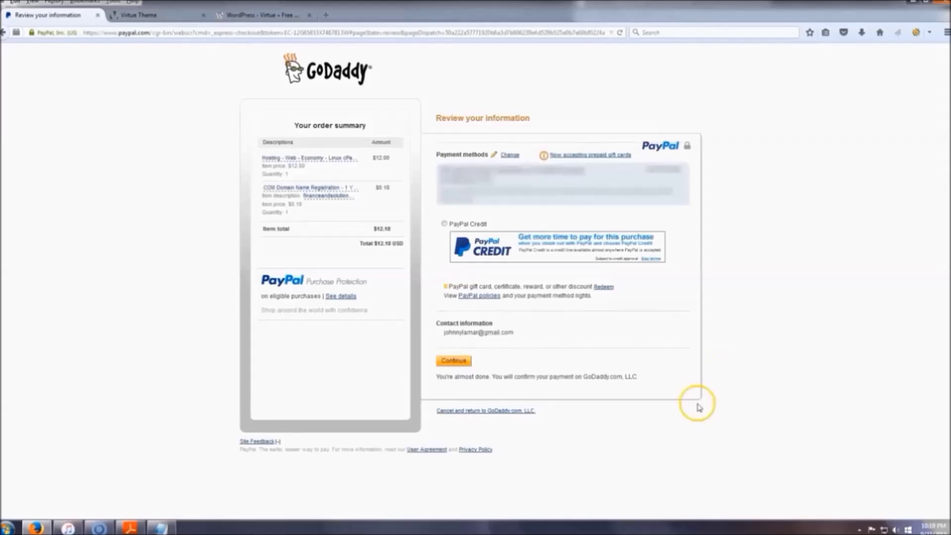
Step: Confirm the PayPal payment details, accept the service agreements and place the GoDaddy order
{"action": "left_click", "coordinate": [453, 361]}
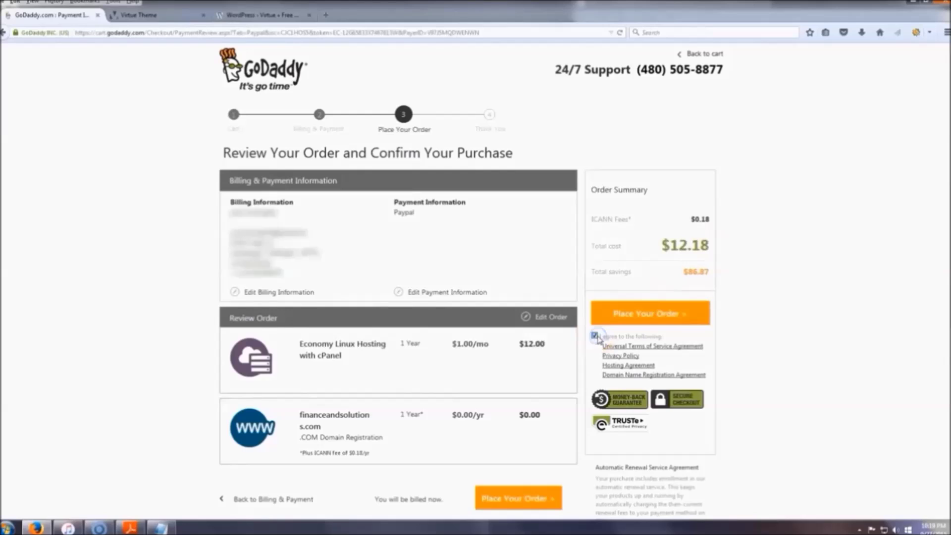
{"action": "left_click", "coordinate": [669, 318]}
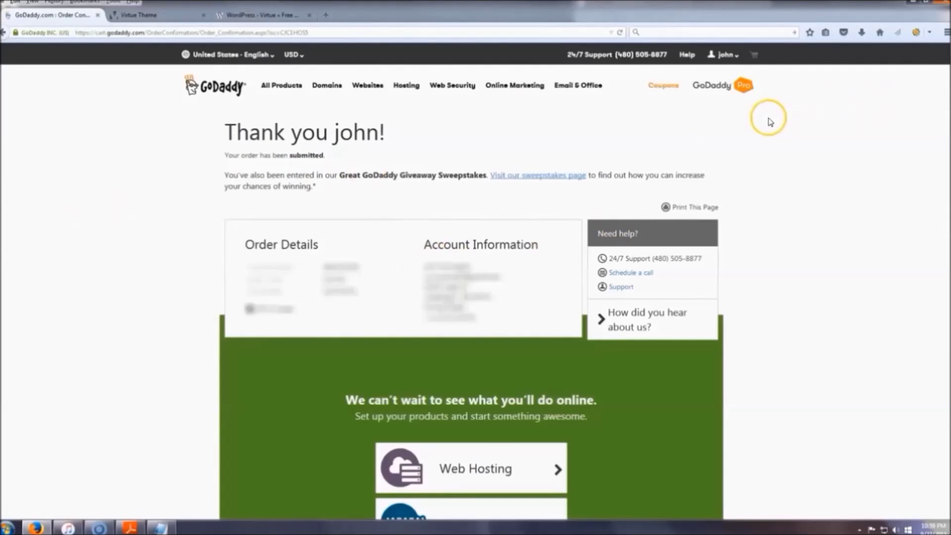
Step: Open the domain management page and request the verification e-mail for financeandsolutions.com
{"action": "left_click", "coordinate": [739, 55]}
{"action": "left_click", "coordinate": [223, 134]}
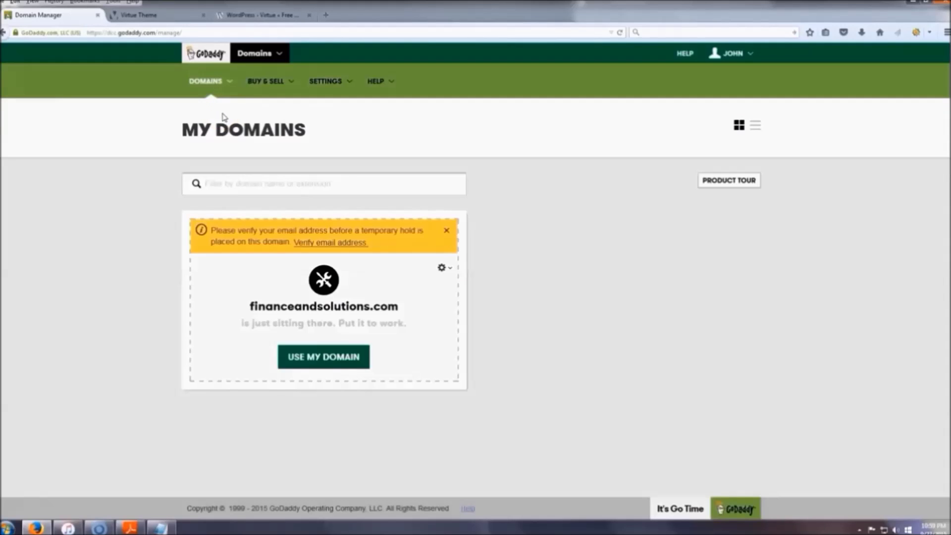
{"action": "left_click", "coordinate": [340, 243]}
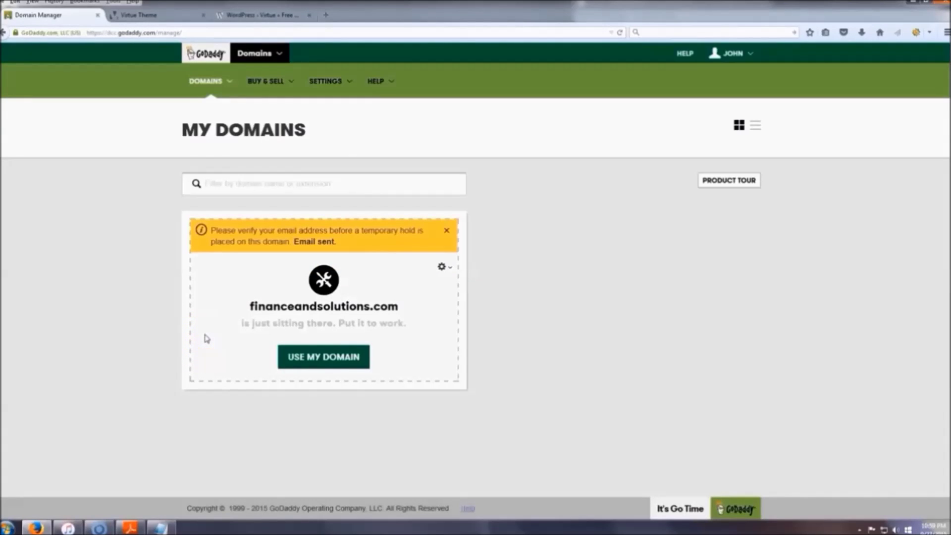
Step: Open GoDaddy's verification message in the Gmail inbox and verify the account's e-mail address
{"action": "left_click", "coordinate": [326, 15]}
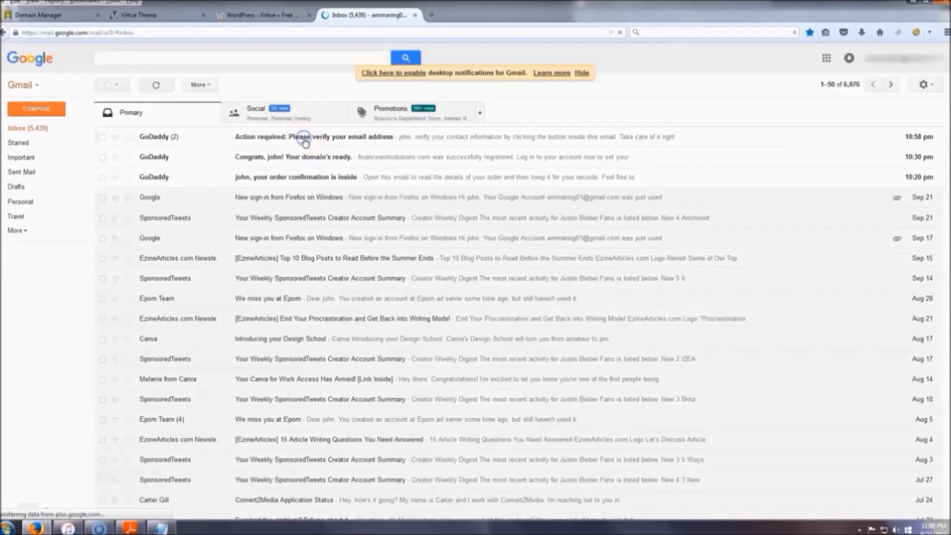
{"action": "left_click", "coordinate": [305, 143]}
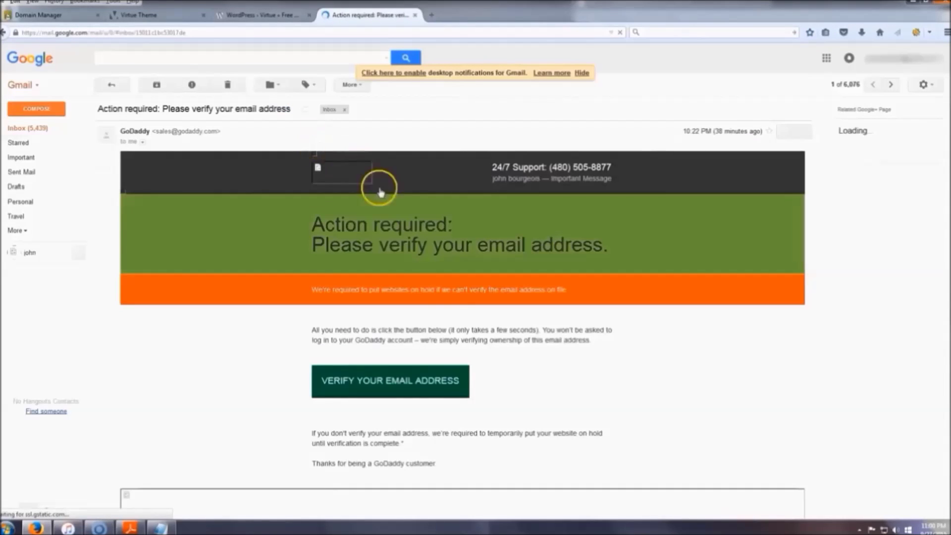
{"action": "left_click", "coordinate": [407, 386]}
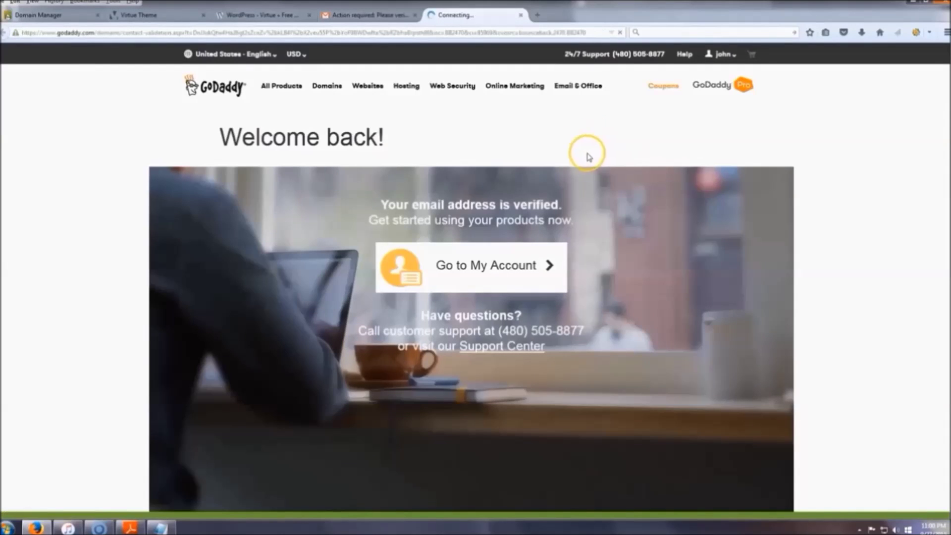
Step: Go to the GoDaddy account page and decline the profile survey
{"action": "left_click", "coordinate": [477, 267]}
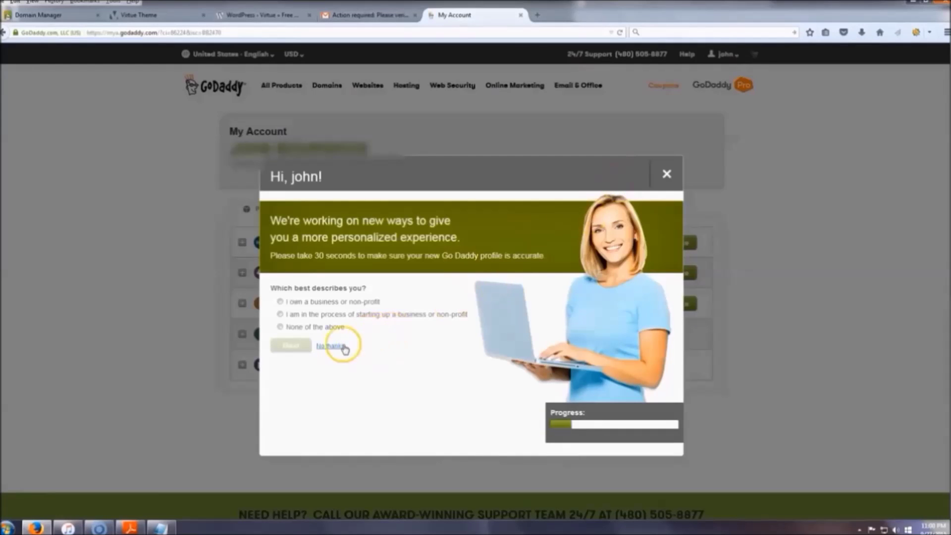
{"action": "left_click", "coordinate": [330, 346]}
{"action": "right_click", "coordinate": [372, 262]}
{"action": "left_click", "coordinate": [739, 217]}
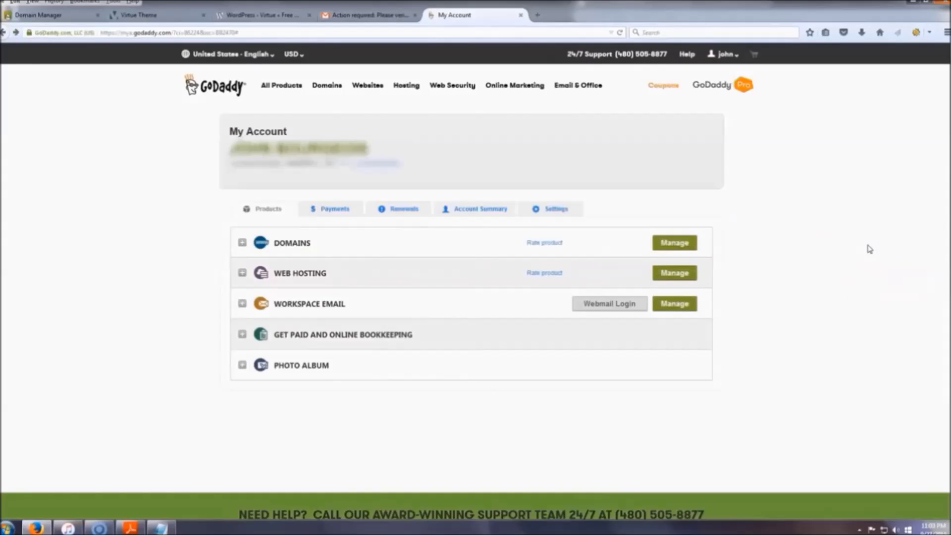
Step: Open the web hosting management page and start setting up the new cPanel account
{"action": "left_click", "coordinate": [679, 275]}
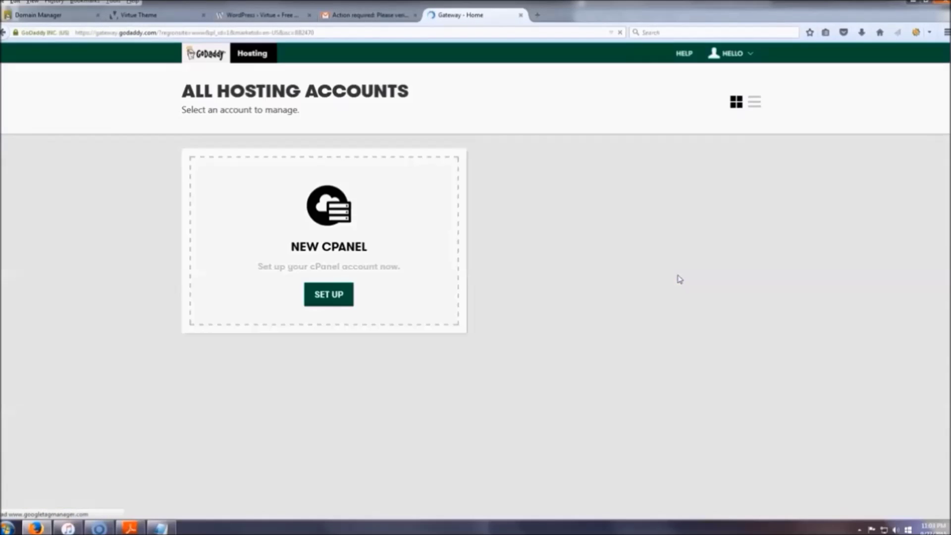
{"action": "left_click", "coordinate": [675, 279]}
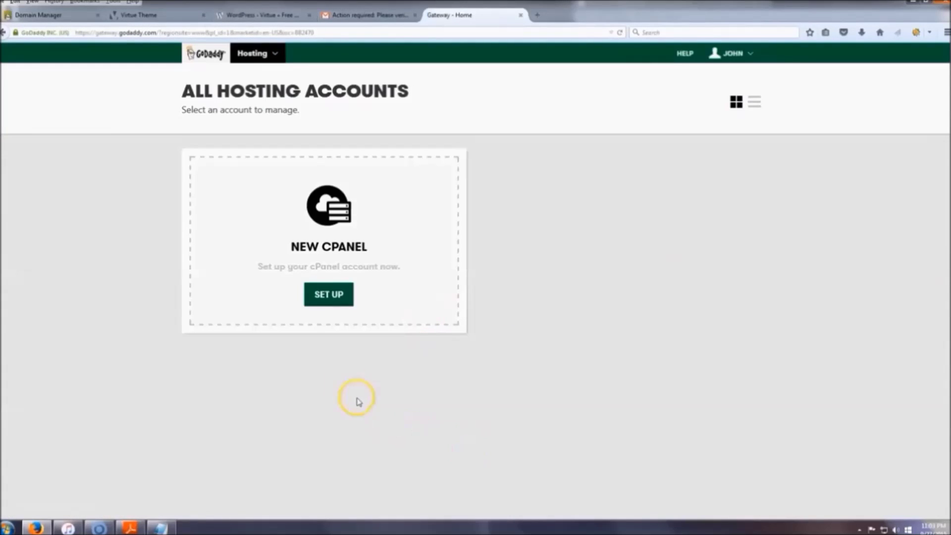
{"action": "left_click", "coordinate": [336, 296]}
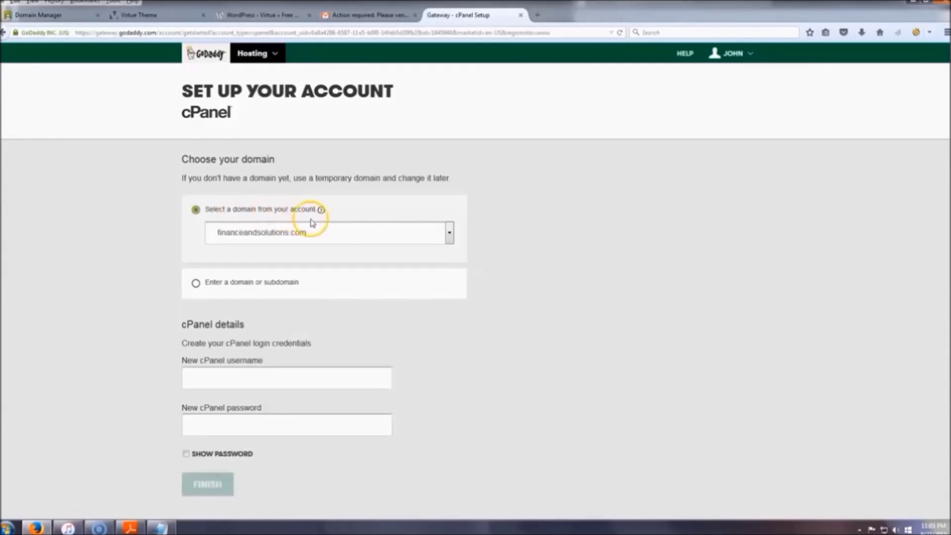
Step: Finish the cPanel setup for financeandsolutions.com with a new cPanel username and password, and open its control panel
{"action": "scroll", "coordinate": [170, 223], "scroll_direction": "down", "scroll_amount": 2}
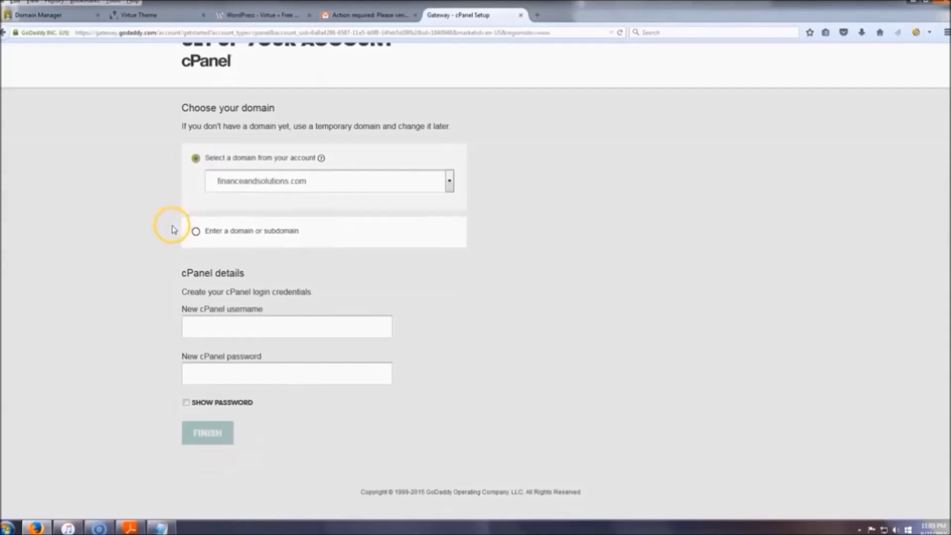
{"action": "left_click", "coordinate": [234, 329]}
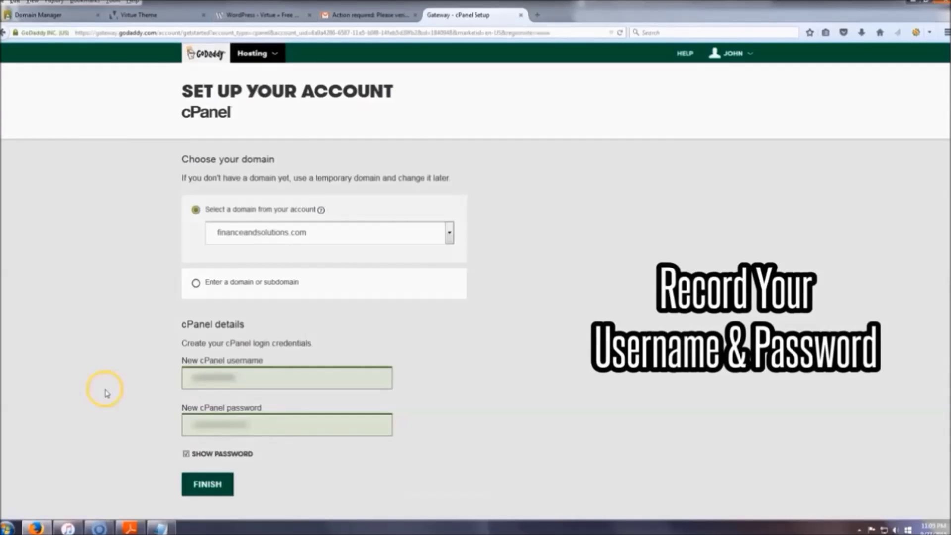
{"action": "left_click", "coordinate": [213, 486]}
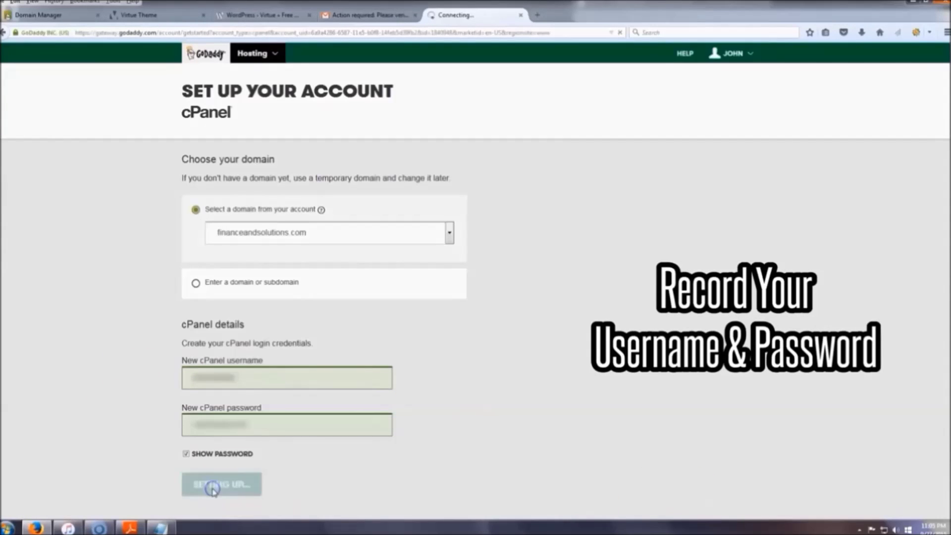
{"action": "left_click", "coordinate": [314, 385]}
{"action": "left_click", "coordinate": [348, 287]}
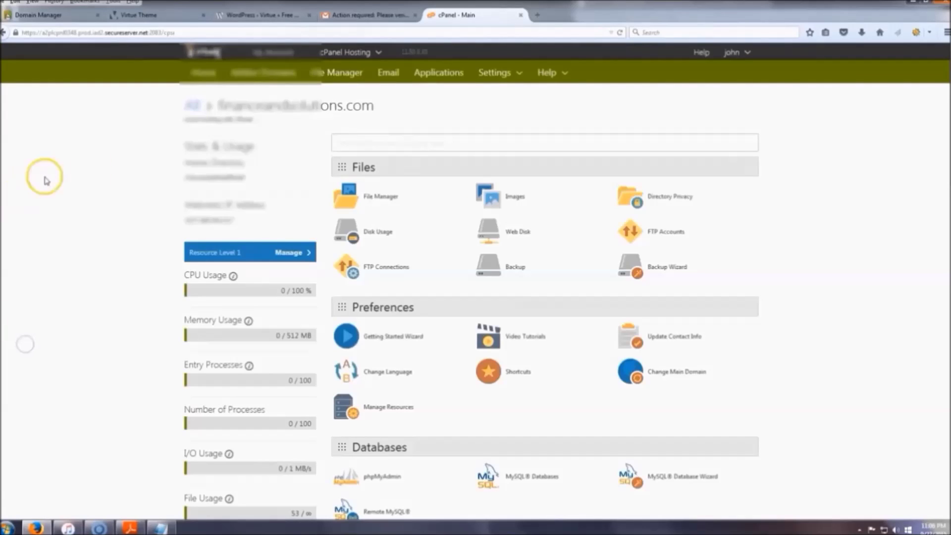
Step: Find WordPress among the cPanel applications and start its Installatron install wizard
{"action": "scroll", "coordinate": [842, 159], "scroll_direction": "down", "scroll_amount": 5}
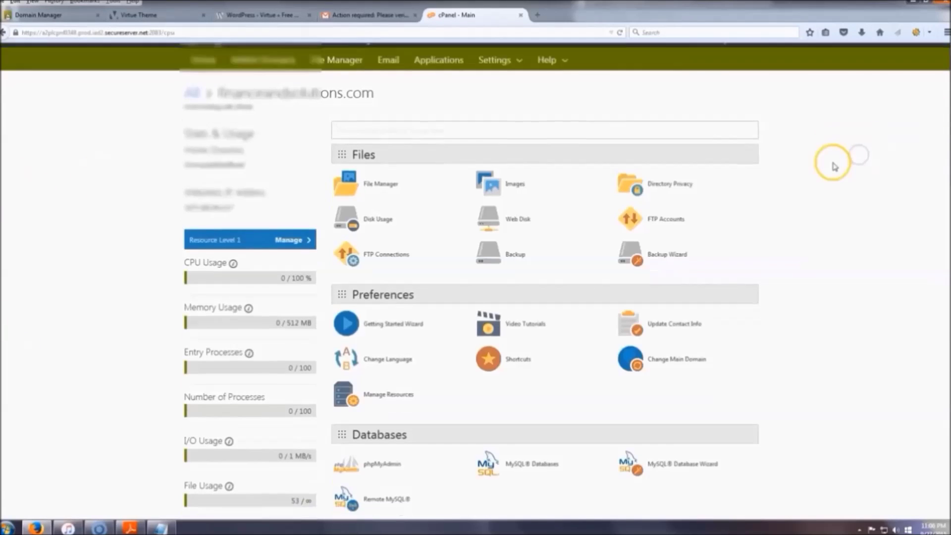
{"action": "scroll", "coordinate": [832, 171], "scroll_direction": "down", "scroll_amount": 2}
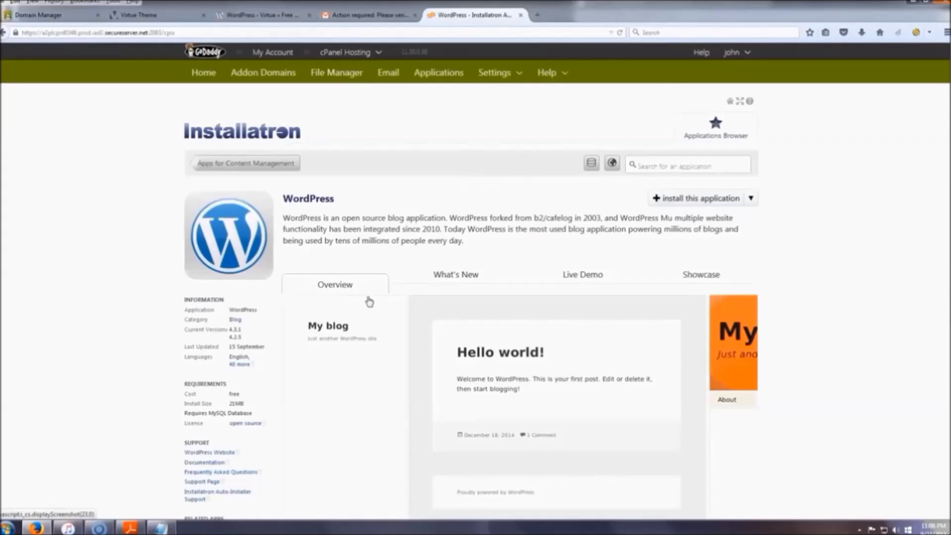
{"action": "left_click", "coordinate": [692, 204]}
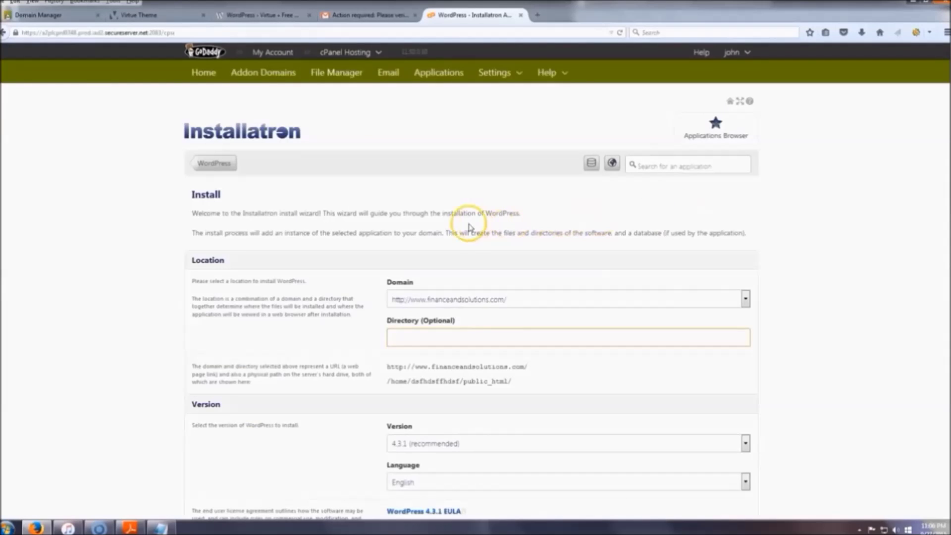
Step: Check the WordPress install location, including the domain and the optional directory
{"action": "scroll", "coordinate": [469, 226], "scroll_direction": "down", "scroll_amount": 2}
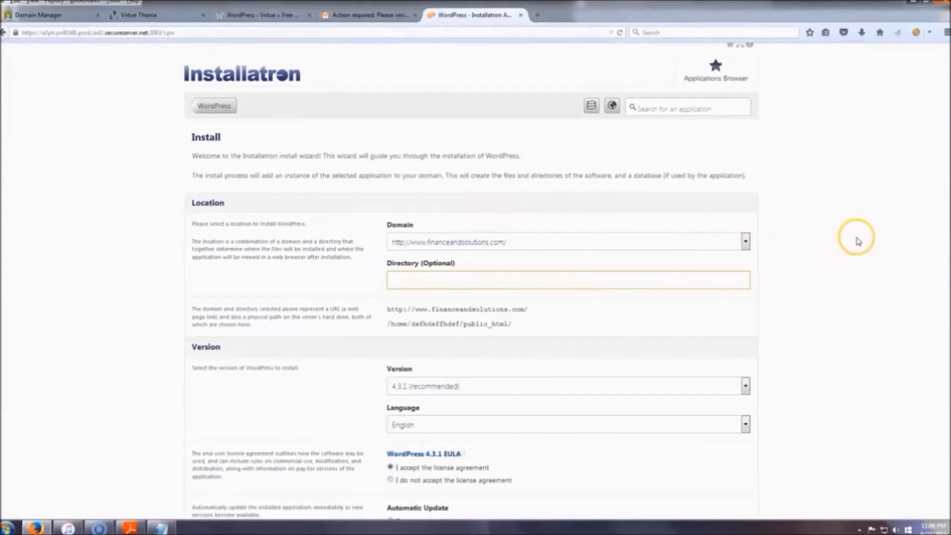
{"action": "scroll", "coordinate": [857, 240], "scroll_direction": "down", "scroll_amount": 2}
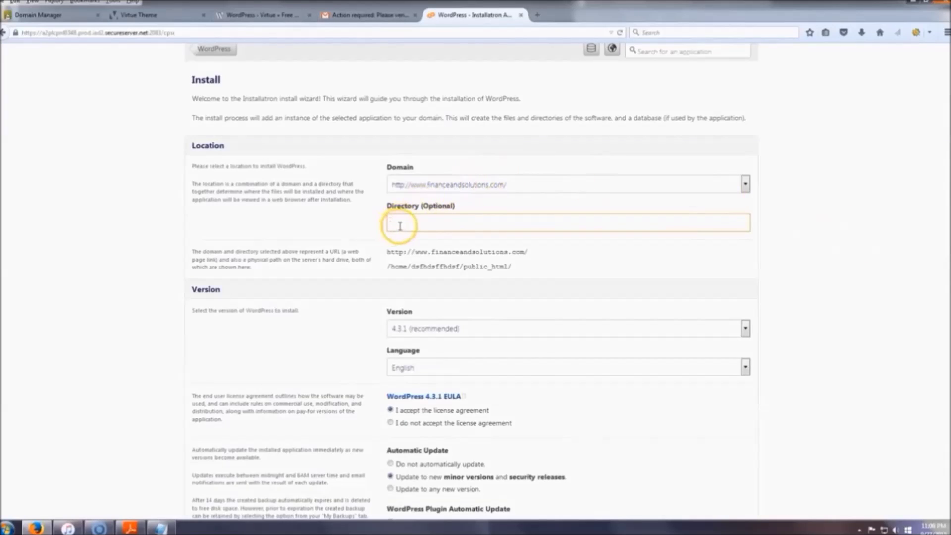
{"action": "scroll", "coordinate": [421, 272], "scroll_direction": "up", "scroll_amount": 4}
{"action": "left_click", "coordinate": [532, 317]}
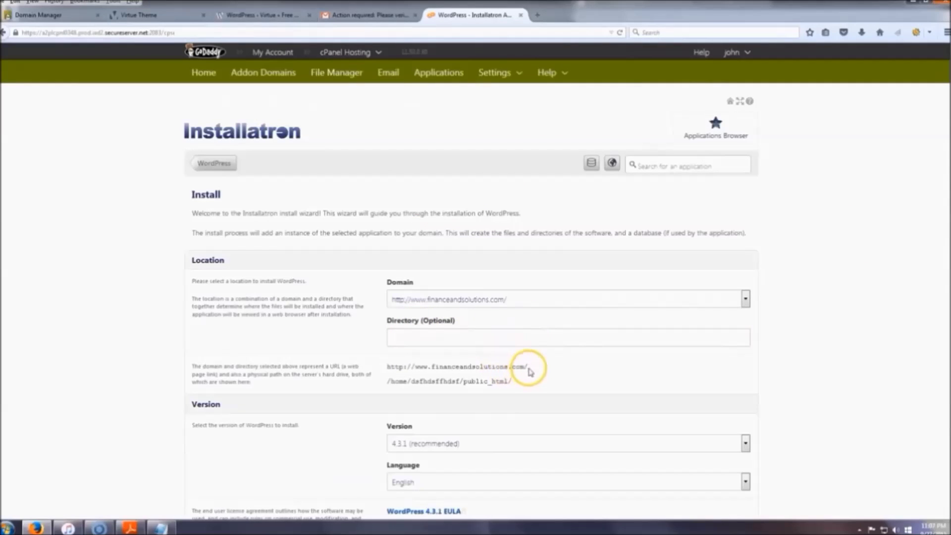
{"action": "left_click", "coordinate": [554, 370]}
{"action": "scroll", "coordinate": [360, 342], "scroll_direction": "down", "scroll_amount": 1}
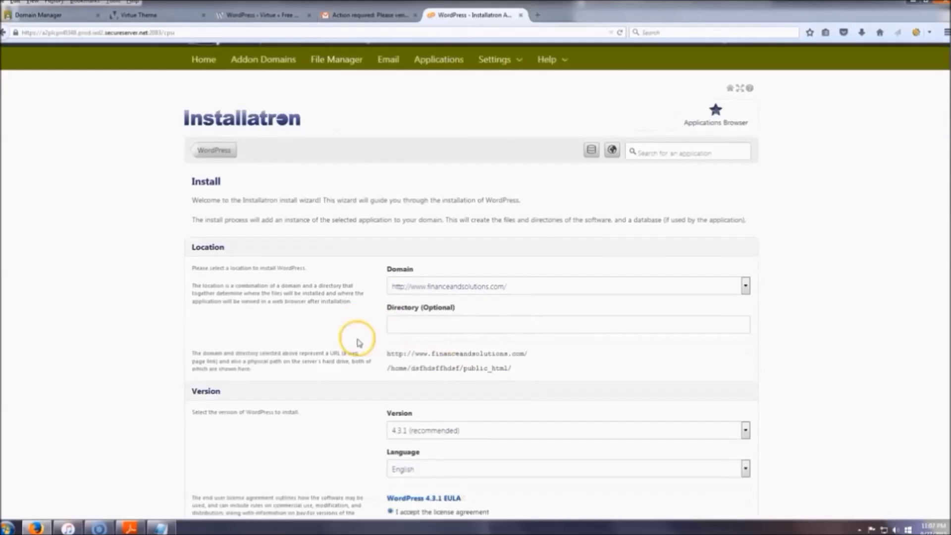
Step: Install WordPress 4.3.1 with the default update, administrator, security and advanced settings
{"action": "scroll", "coordinate": [358, 340], "scroll_direction": "down", "scroll_amount": 3}
{"action": "scroll", "coordinate": [326, 199], "scroll_direction": "down", "scroll_amount": 2}
{"action": "scroll", "coordinate": [337, 175], "scroll_direction": "down", "scroll_amount": 2}
{"action": "scroll", "coordinate": [338, 176], "scroll_direction": "down", "scroll_amount": 2}
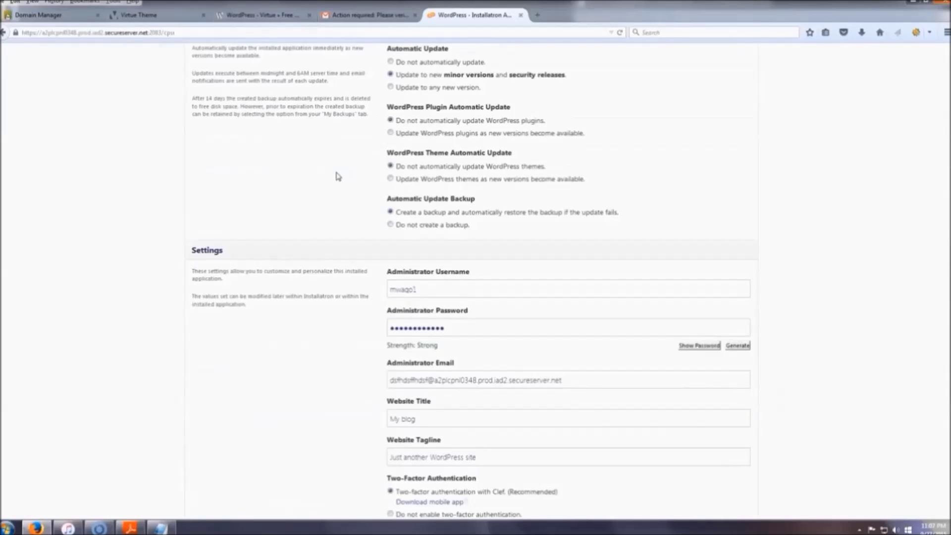
{"action": "scroll", "coordinate": [337, 176], "scroll_direction": "down", "scroll_amount": 3}
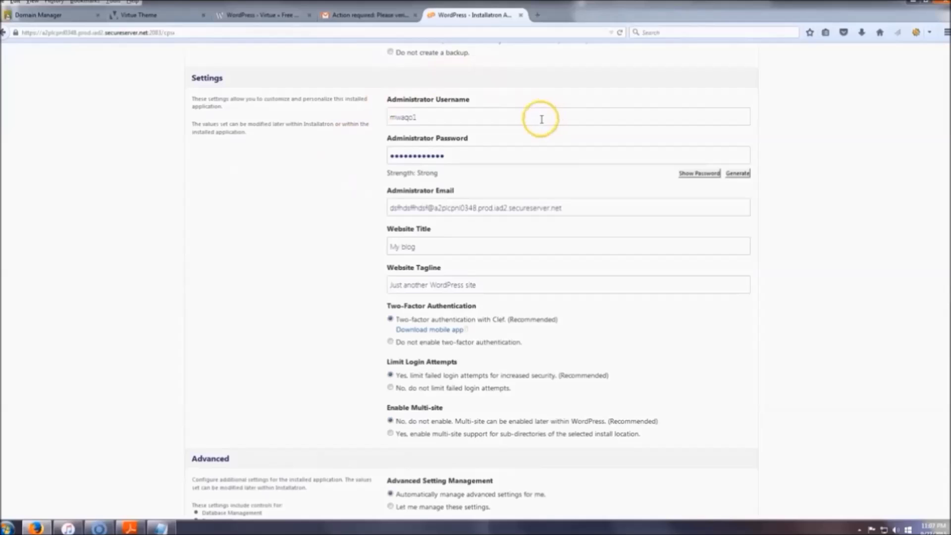
{"action": "scroll", "coordinate": [771, 198], "scroll_direction": "down", "scroll_amount": 2}
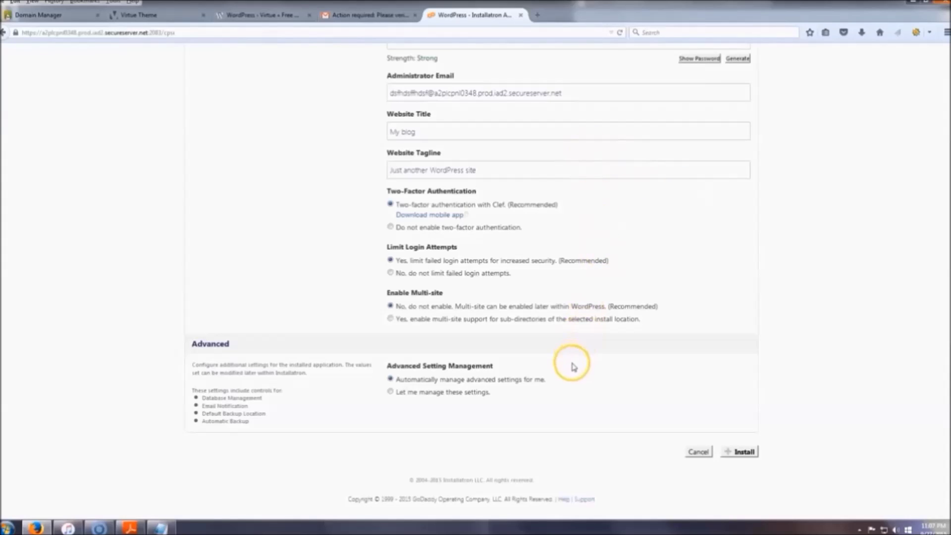
{"action": "left_click", "coordinate": [744, 453]}
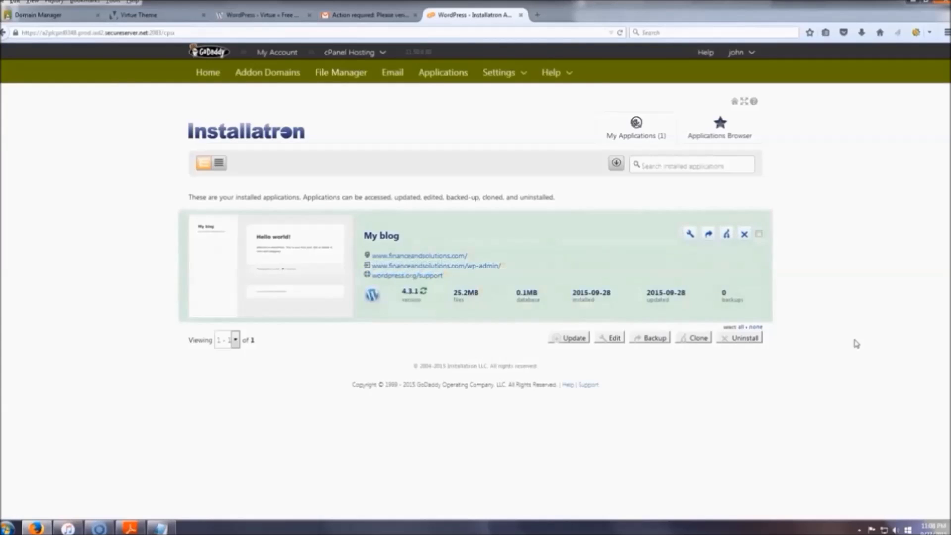
Step: Open the My blog installation for editing and review its administrator, website and update settings
{"action": "left_click", "coordinate": [544, 218]}
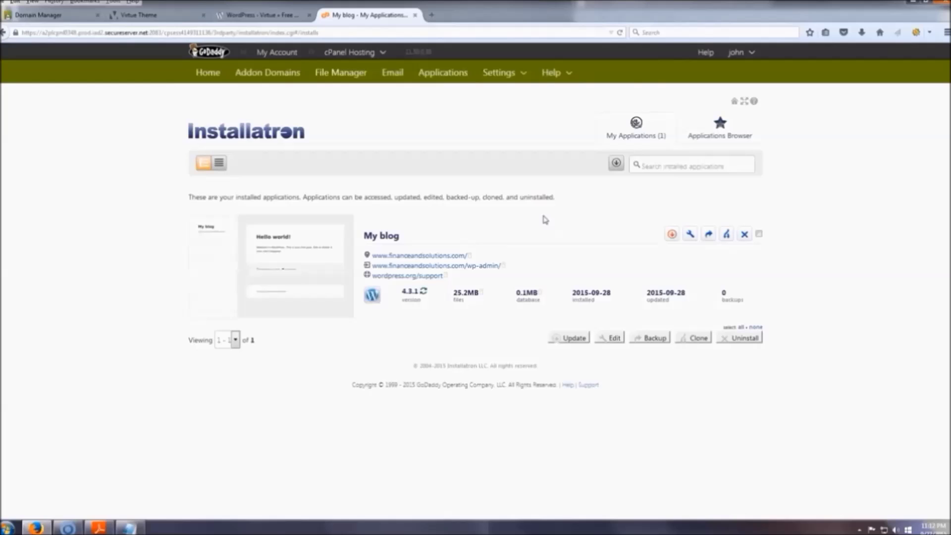
{"action": "left_click", "coordinate": [691, 235]}
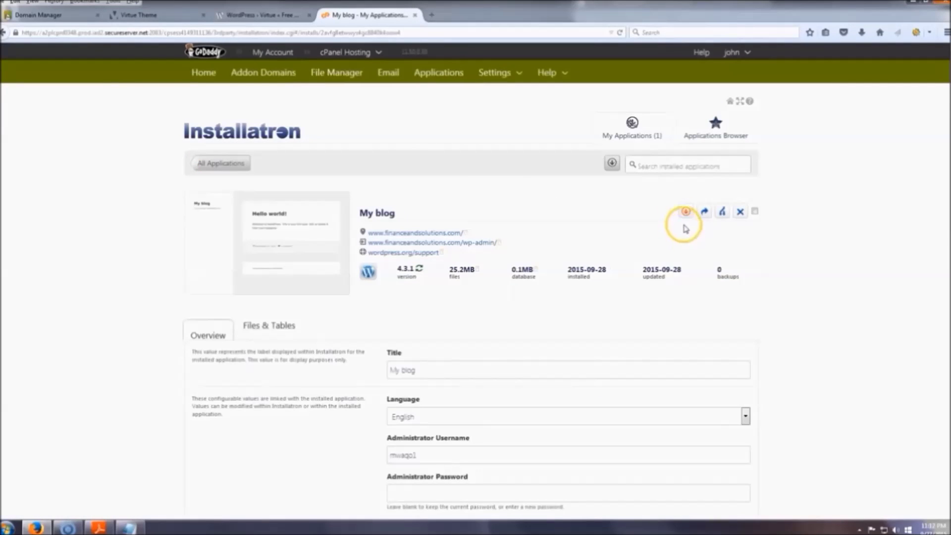
{"action": "scroll", "coordinate": [356, 322], "scroll_direction": "down", "scroll_amount": 7}
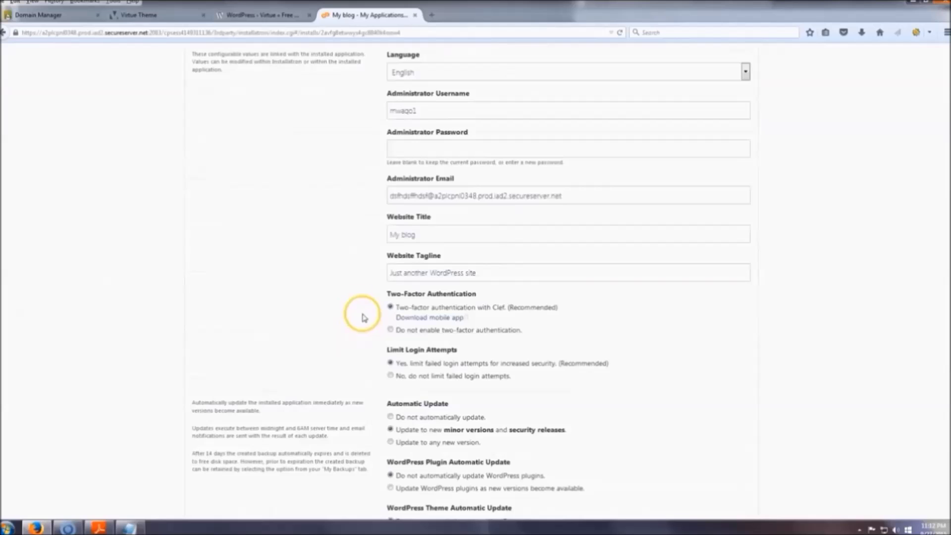
{"action": "scroll", "coordinate": [291, 250], "scroll_direction": "down", "scroll_amount": 7}
{"action": "scroll", "coordinate": [307, 255], "scroll_direction": "up", "scroll_amount": 9}
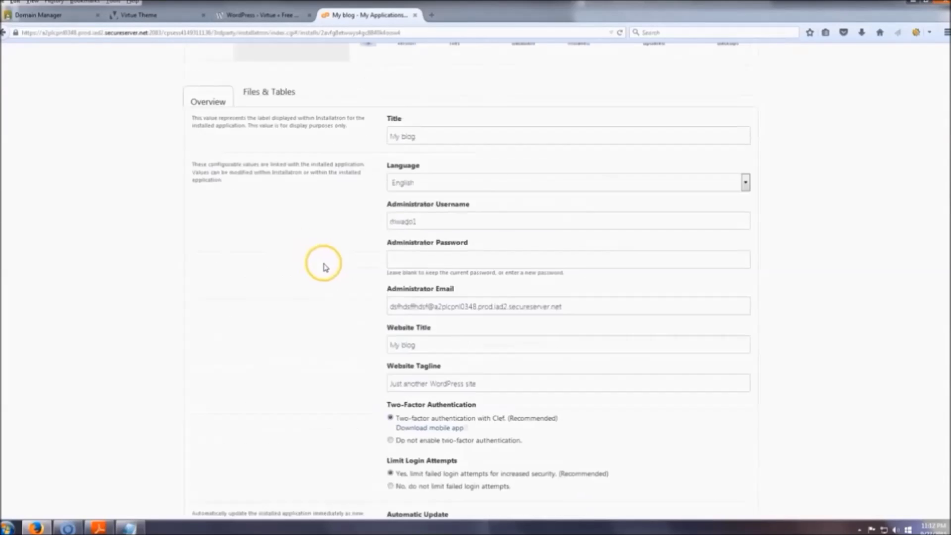
{"action": "scroll", "coordinate": [322, 268], "scroll_direction": "up", "scroll_amount": 5}
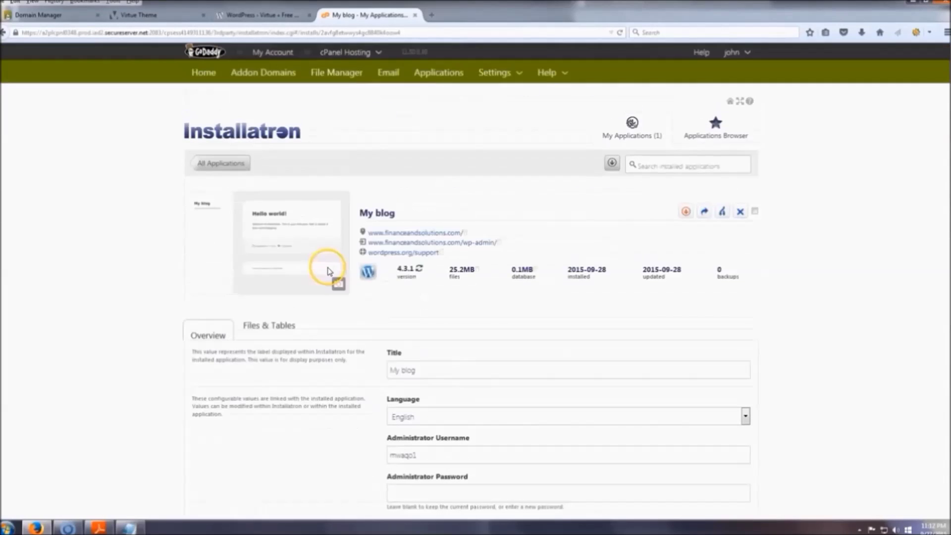
Step: Open the new site's WordPress admin dashboard from its wp-admin link and go to the General Settings
{"action": "right_click", "coordinate": [457, 243]}
{"action": "left_click", "coordinate": [490, 253]}
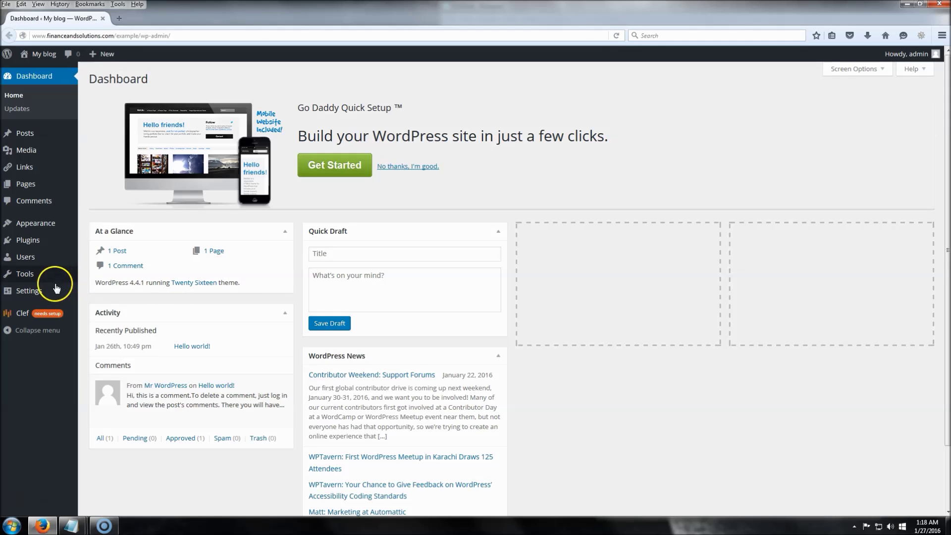
{"action": "mouse_move", "coordinate": [37, 291]}
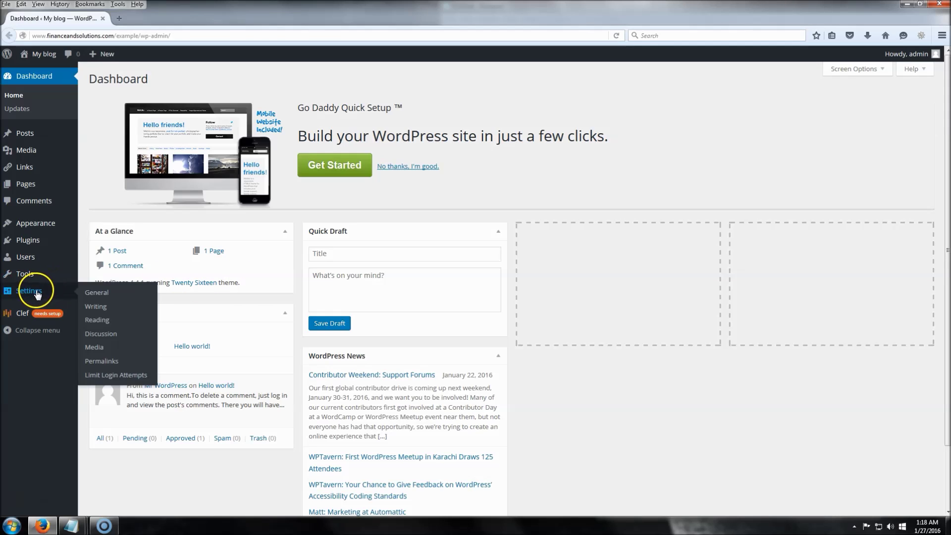
{"action": "left_click", "coordinate": [107, 297]}
Step: Set the site title to "Finance & Solutions" and the tagline to "Learn How To Make Money Online"
{"action": "left_click", "coordinate": [252, 102]}
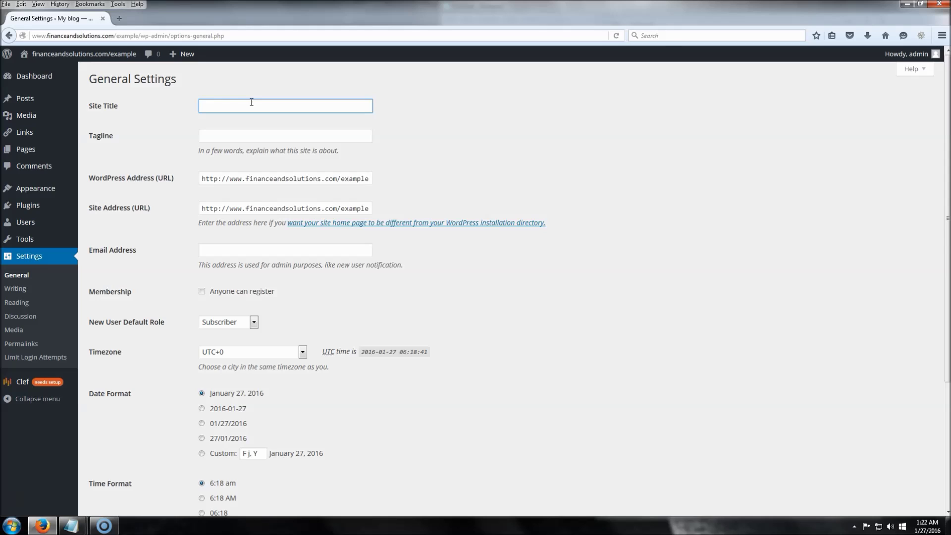
{"action": "type", "text": "Finance & Solutions"}
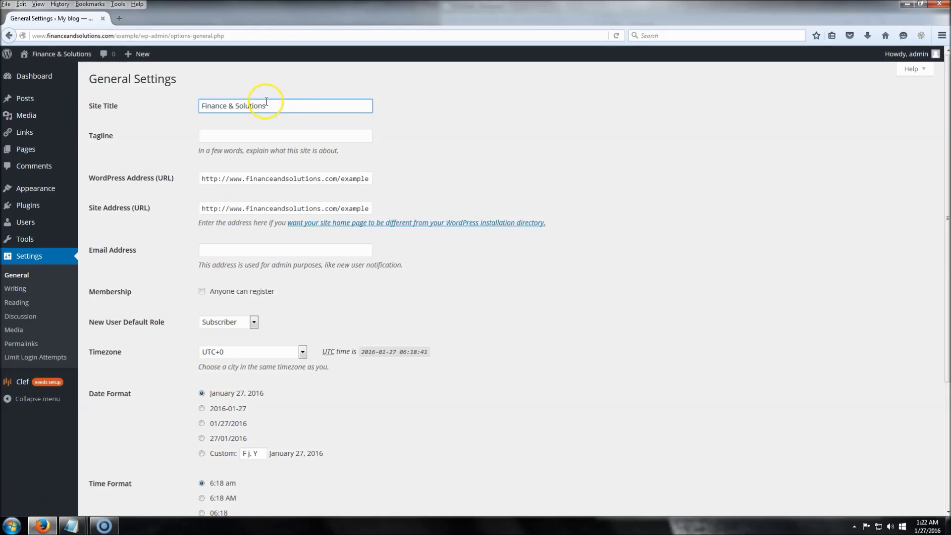
{"action": "left_click", "coordinate": [278, 139]}
{"action": "type", "text": "Learn How To Make Money Online"}
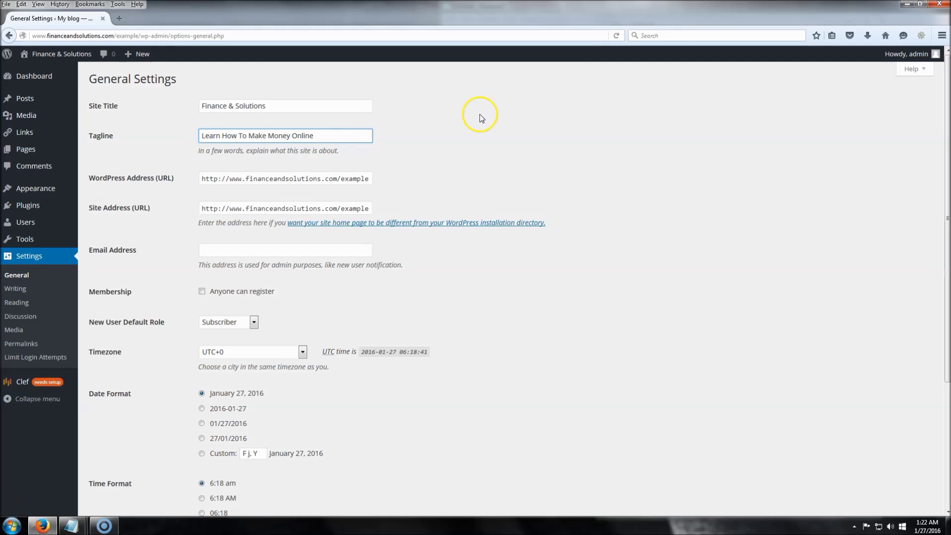
Step: Save the changed general settings, leaving the remaining options at their defaults
{"action": "scroll", "coordinate": [453, 130], "scroll_direction": "down", "scroll_amount": 3}
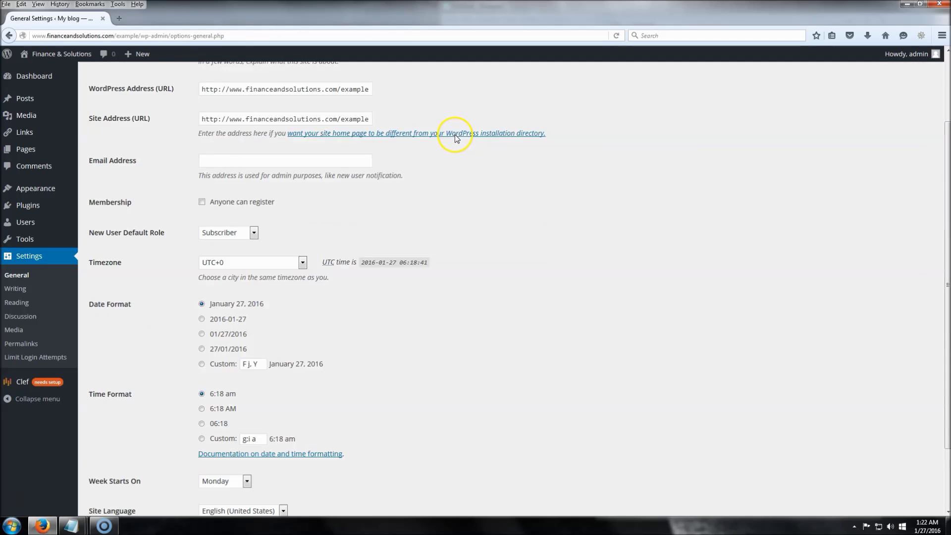
{"action": "scroll", "coordinate": [455, 138], "scroll_direction": "down", "scroll_amount": 3}
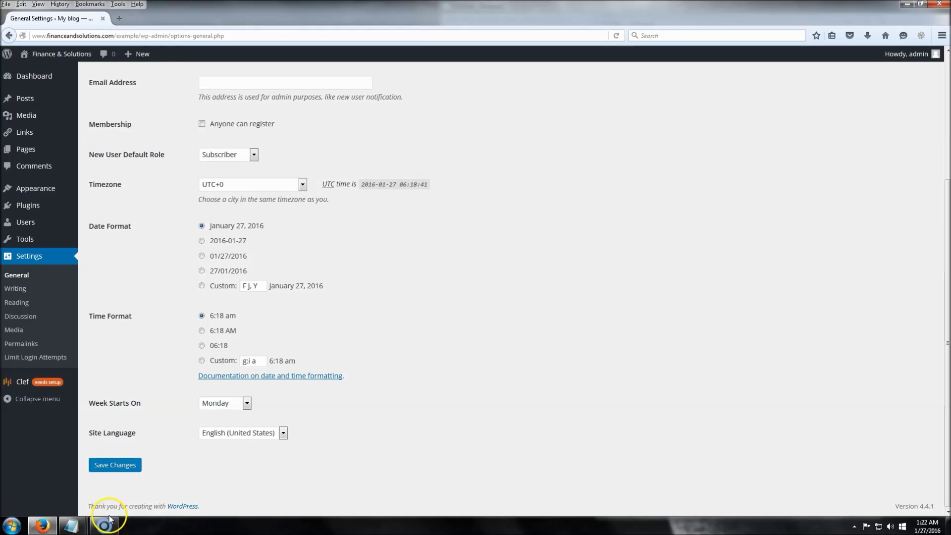
{"action": "left_click", "coordinate": [113, 470]}
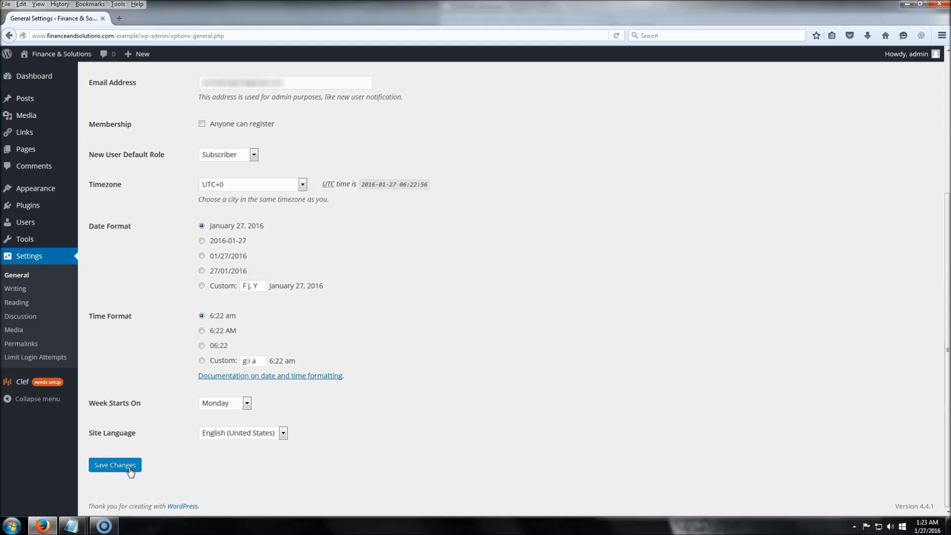
Step: Go to the site's themes, start adding a new one and browse the featured themes
{"action": "mouse_move", "coordinate": [35, 192]}
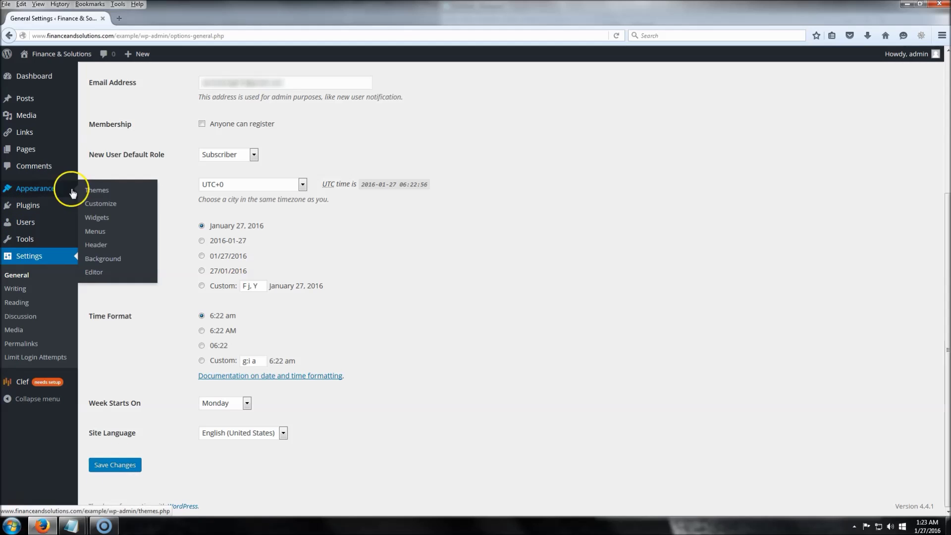
{"action": "left_click", "coordinate": [99, 194]}
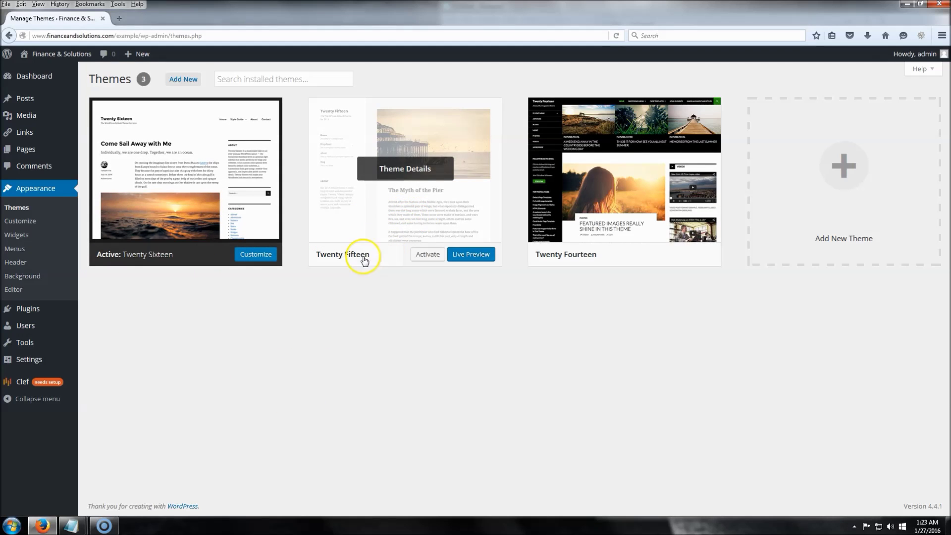
{"action": "left_click", "coordinate": [189, 79]}
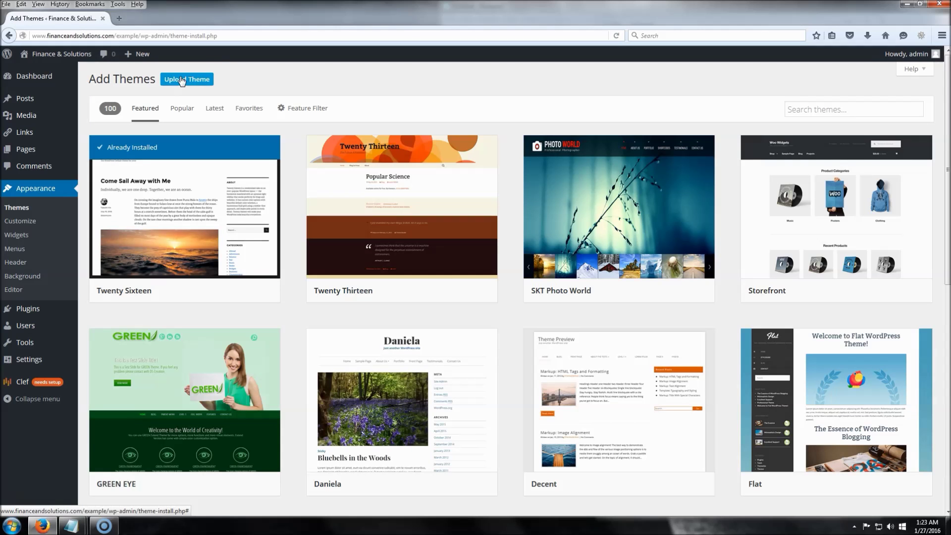
{"action": "scroll", "coordinate": [378, 227], "scroll_direction": "down", "scroll_amount": 8}
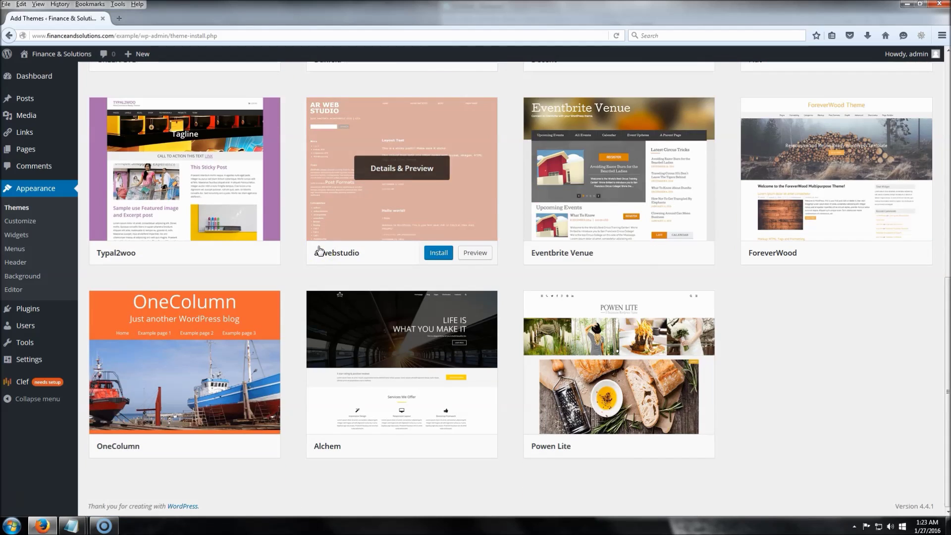
{"action": "scroll", "coordinate": [319, 251], "scroll_direction": "up", "scroll_amount": 8}
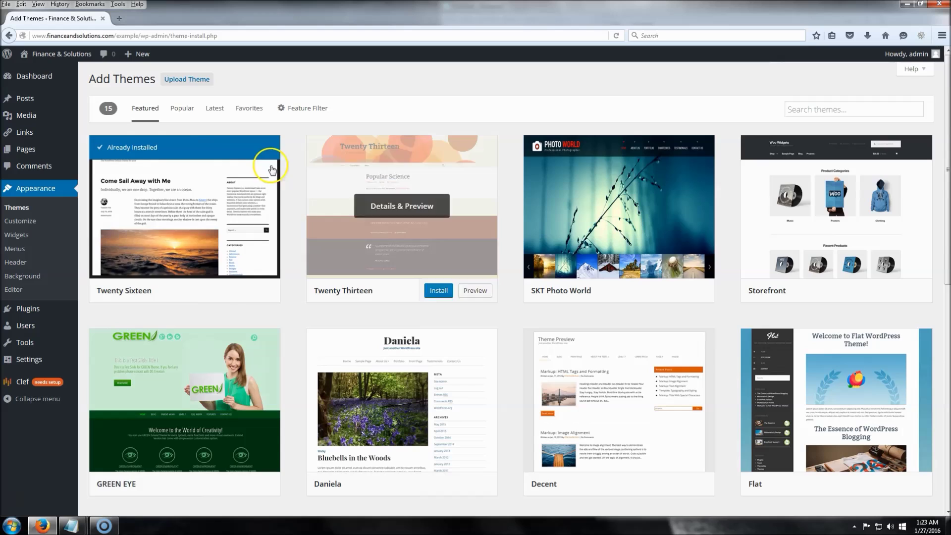
Step: Find the Iconic One theme among the popular themes and install it
{"action": "left_click", "coordinate": [183, 115]}
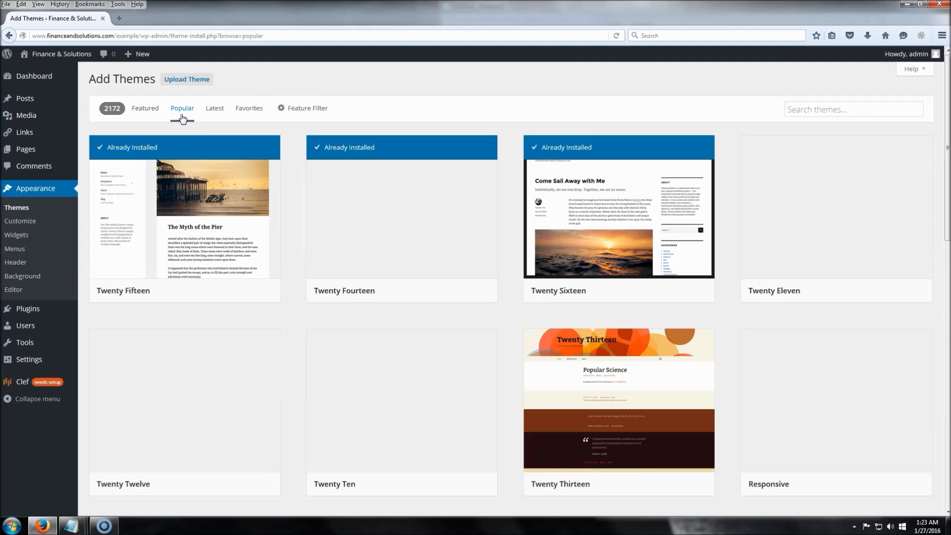
{"action": "scroll", "coordinate": [403, 247], "scroll_direction": "down", "scroll_amount": 12}
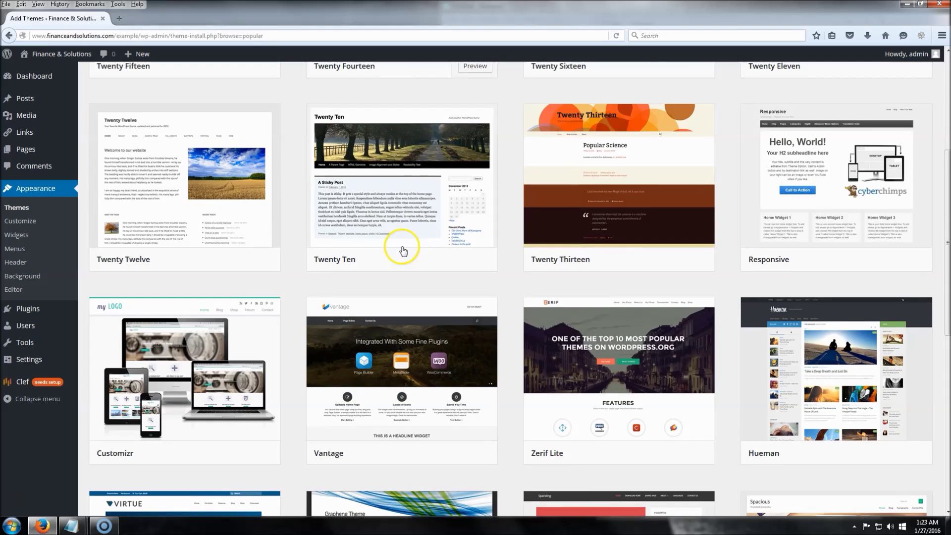
{"action": "scroll", "coordinate": [401, 251], "scroll_direction": "down", "scroll_amount": 4}
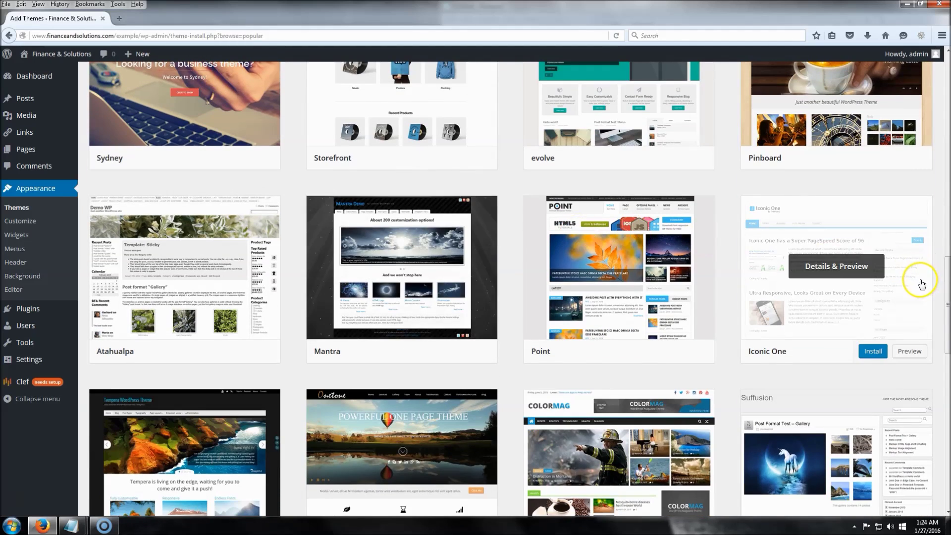
{"action": "left_click", "coordinate": [870, 352]}
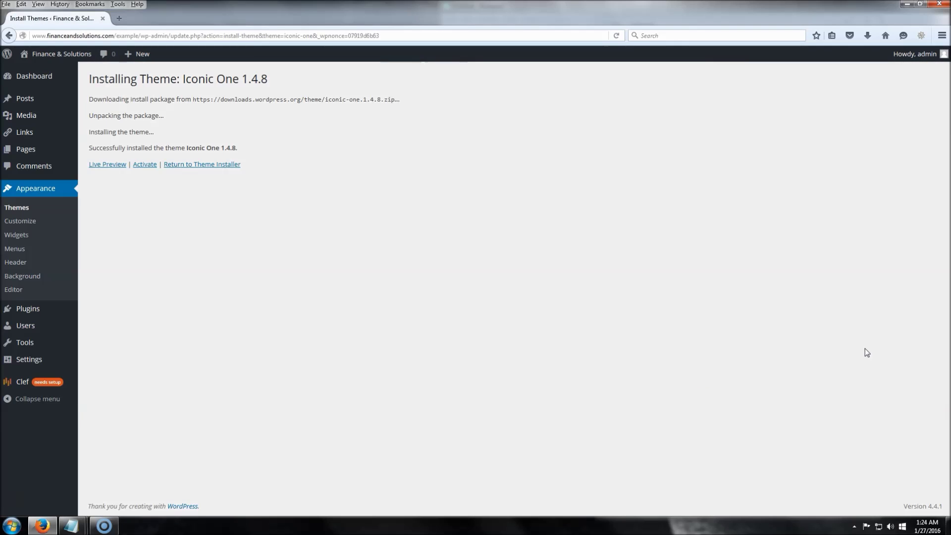
Step: Activate the newly installed Iconic One theme
{"action": "left_click", "coordinate": [24, 222]}
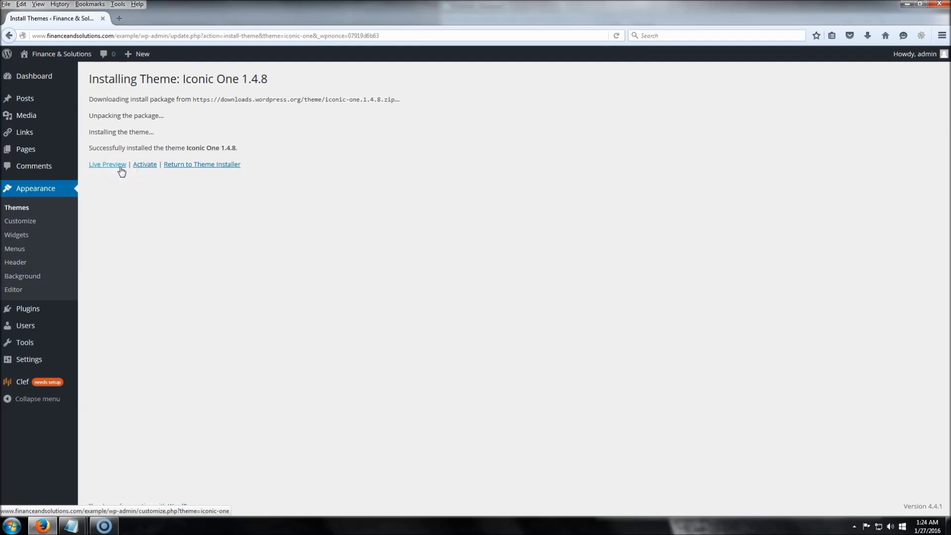
{"action": "left_click", "coordinate": [140, 177]}
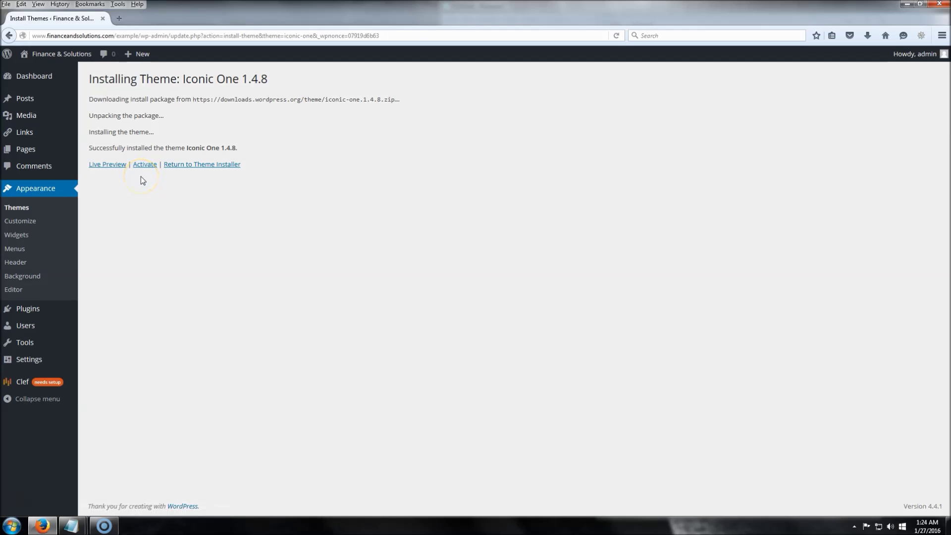
{"action": "left_click", "coordinate": [144, 170]}
{"action": "left_click", "coordinate": [147, 170]}
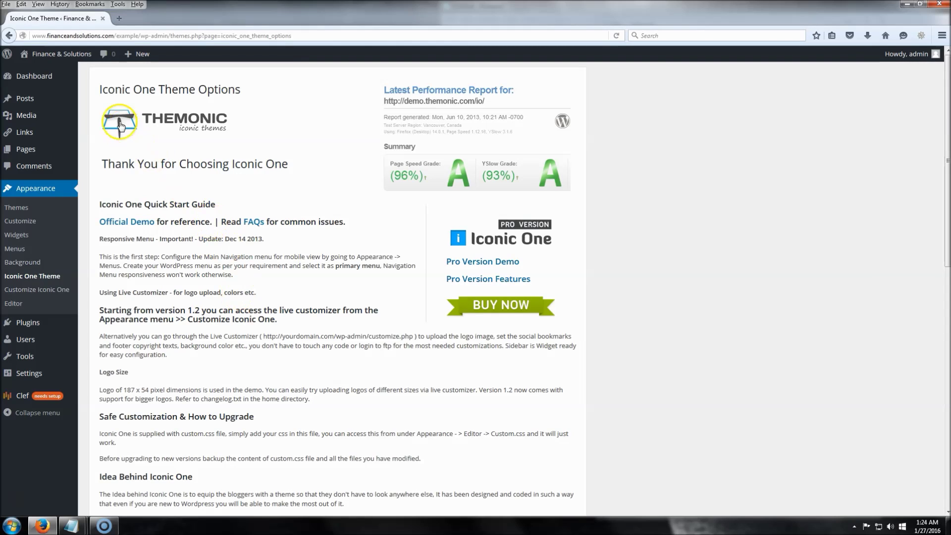
Step: View the Finance & Solutions site in a separate tab to check the new theme, and close that tab
{"action": "right_click", "coordinate": [72, 55]}
{"action": "left_click", "coordinate": [115, 64]}
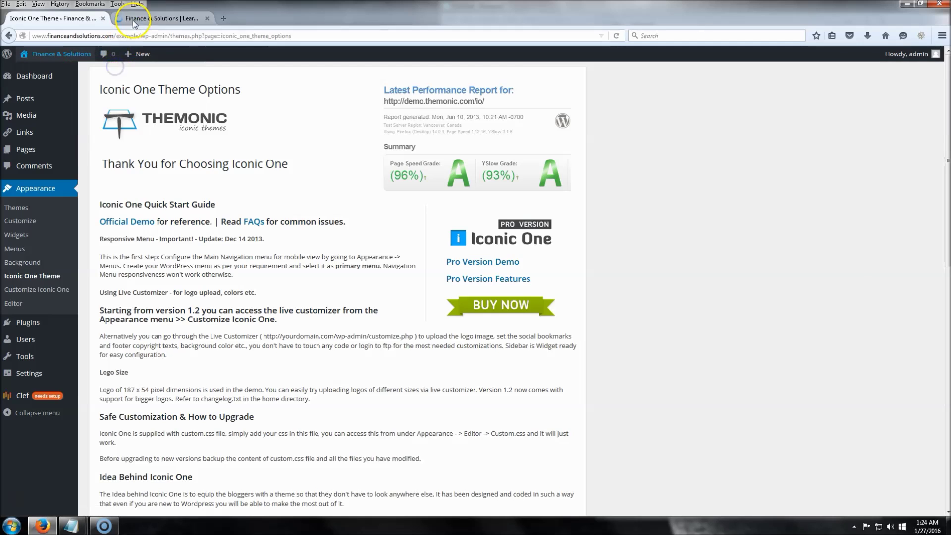
{"action": "left_click", "coordinate": [138, 19]}
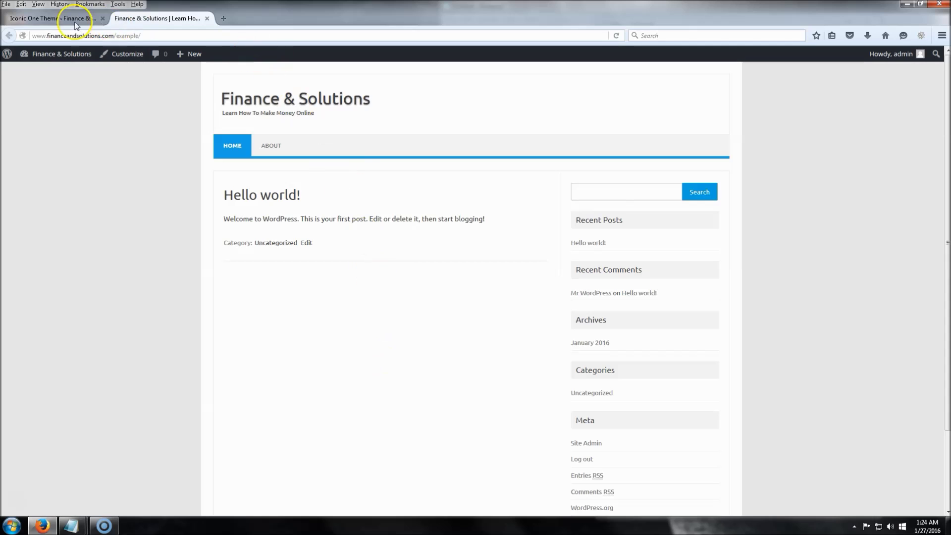
{"action": "left_click", "coordinate": [205, 19]}
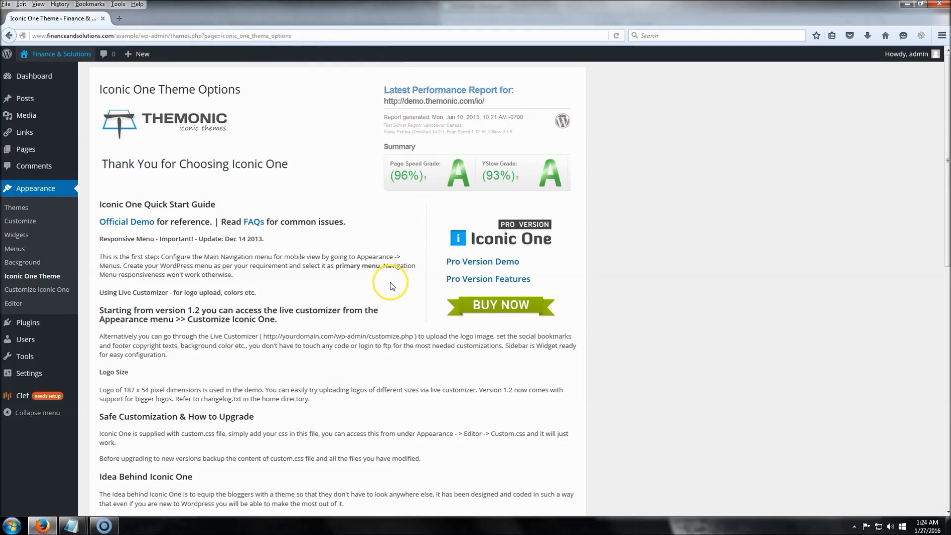
Step: Open the existing About page for editing from the list of pages
{"action": "mouse_move", "coordinate": [23, 102]}
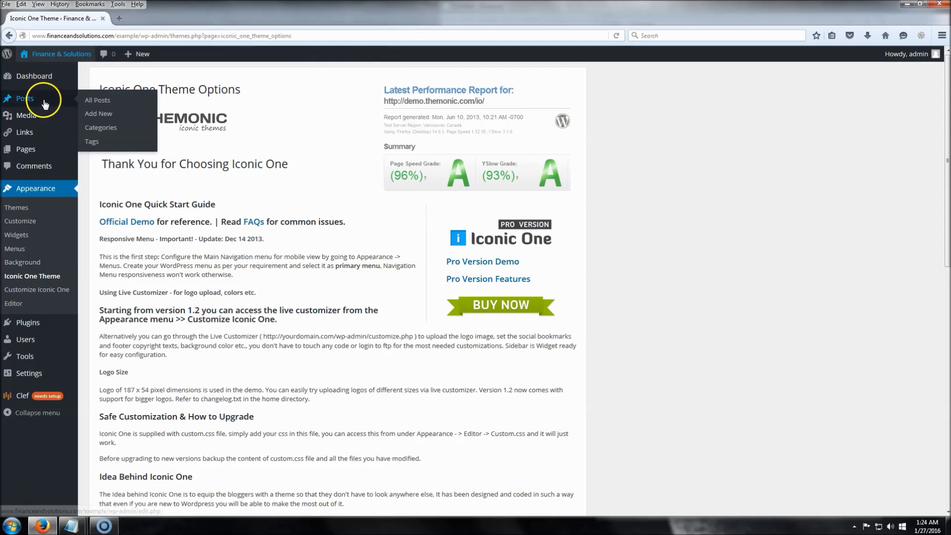
{"action": "left_click", "coordinate": [29, 150]}
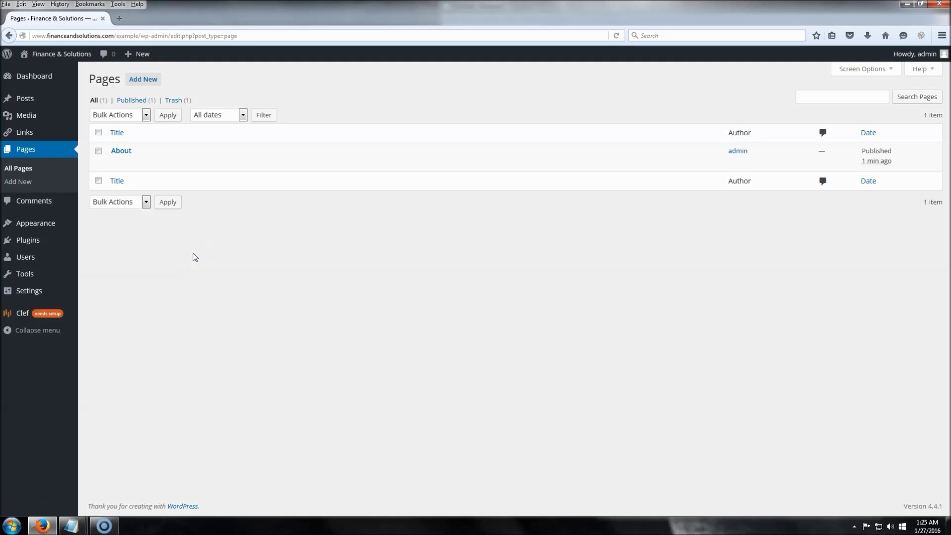
{"action": "left_click", "coordinate": [120, 154]}
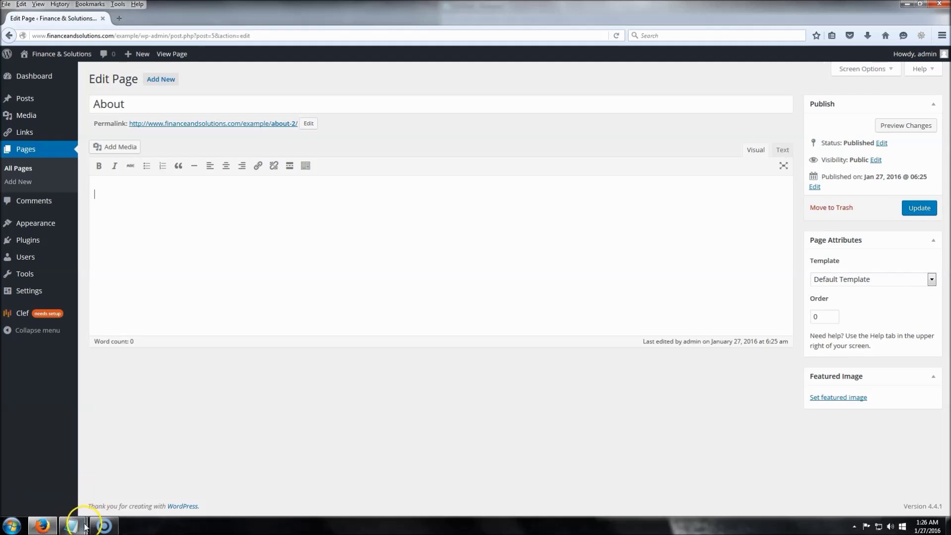
Step: Copy the "Learn How To Write An About Us Page" line with its HTML link from Notepad into the About page's HTML and update the page
{"action": "mouse_move", "coordinate": [72, 526]}
{"action": "left_click", "coordinate": [136, 500]}
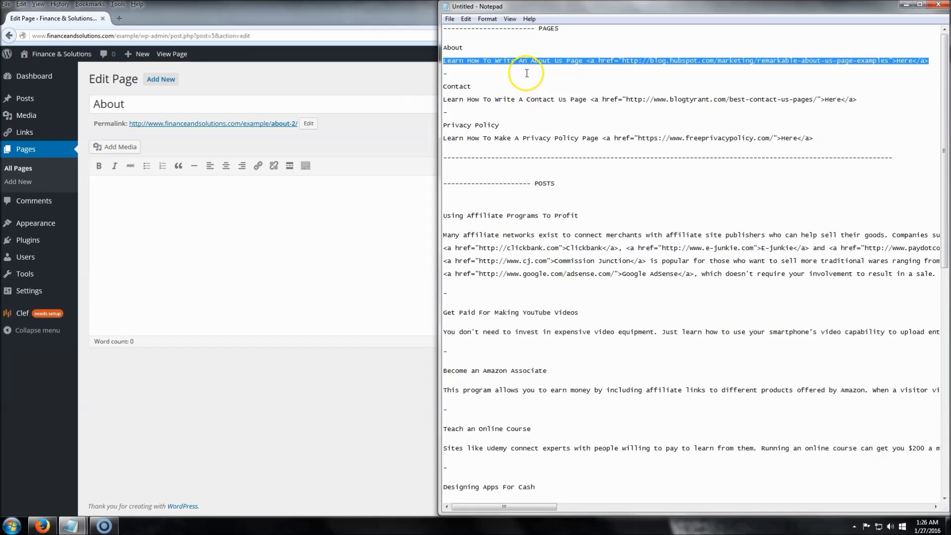
{"action": "left_click", "coordinate": [276, 226]}
{"action": "left_click", "coordinate": [781, 151]}
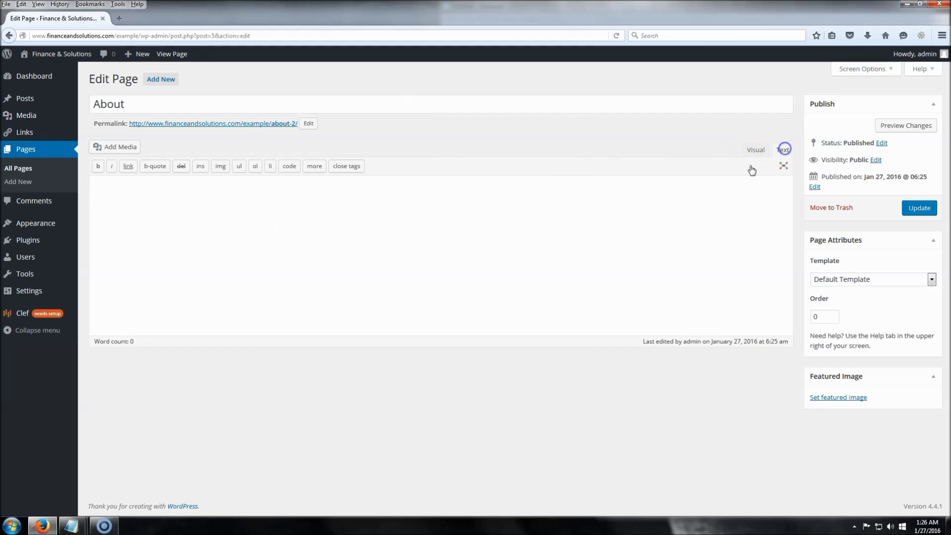
{"action": "left_click", "coordinate": [510, 239]}
{"action": "type", "text": "Learn How To Write An About Us Page <a href=\"http://blog.hubspot.com/marketing/remarkable-about-us-page-examples\">Here</a>"}
{"action": "left_click", "coordinate": [756, 149]}
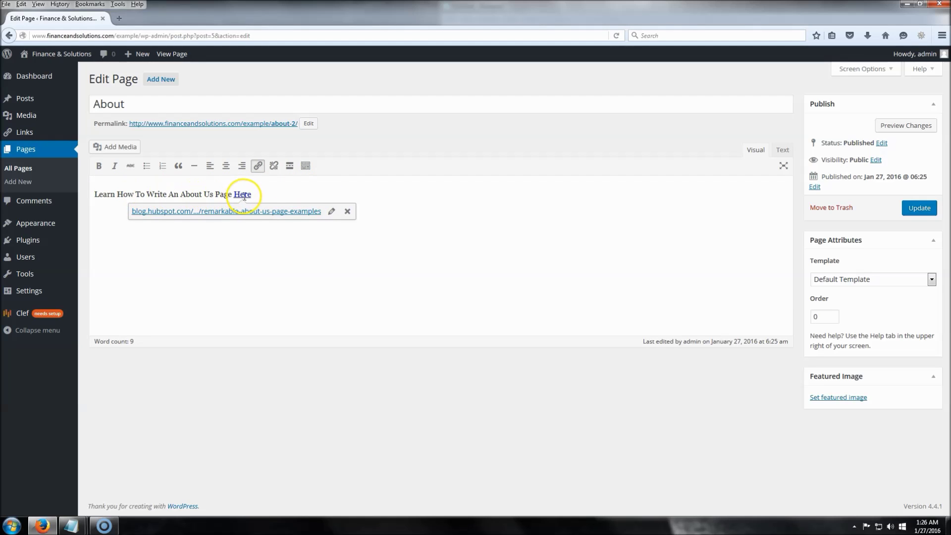
{"action": "left_click", "coordinate": [921, 209]}
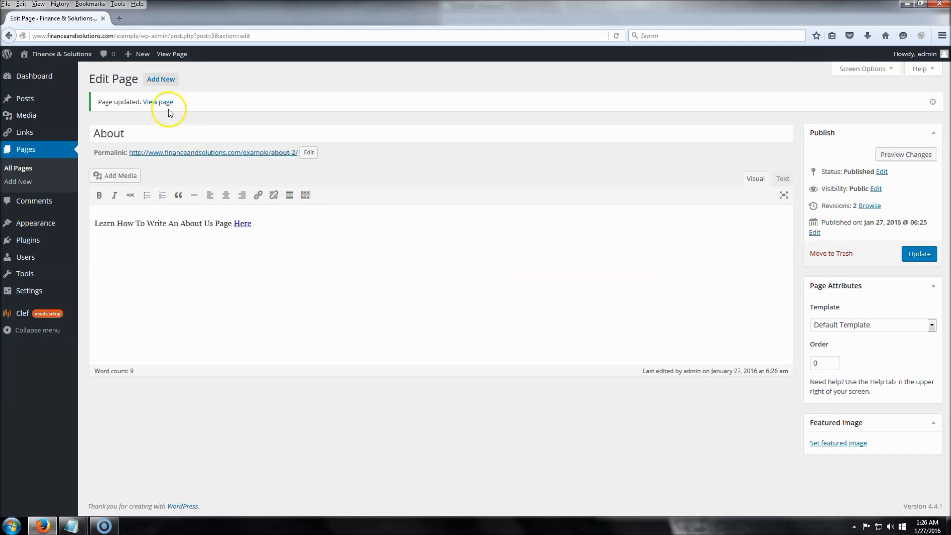
Step: View the published About page, follow its "Here" link to look through the HubSpot article, and return to the page editor
{"action": "left_click", "coordinate": [166, 102]}
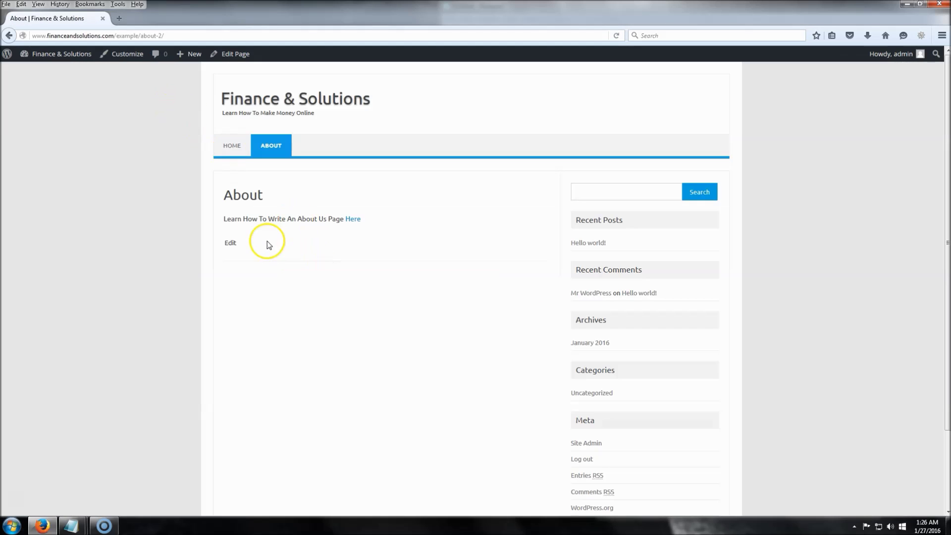
{"action": "left_click", "coordinate": [353, 219]}
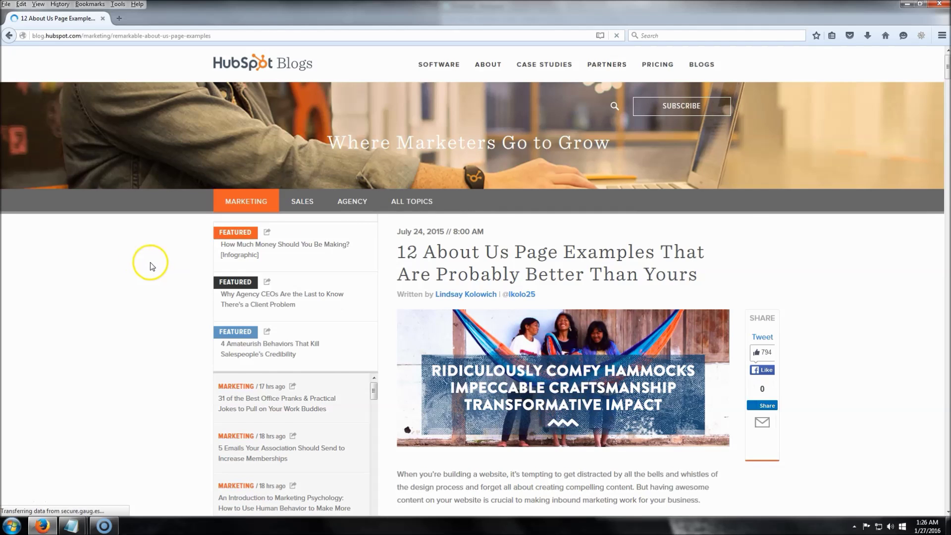
{"action": "scroll", "coordinate": [189, 278], "scroll_direction": "down", "scroll_amount": 4}
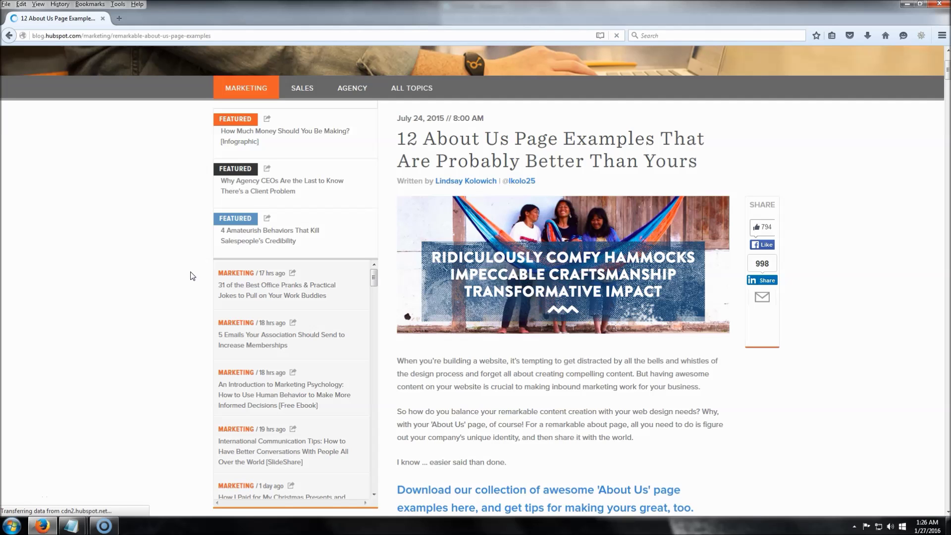
{"action": "scroll", "coordinate": [192, 276], "scroll_direction": "down", "scroll_amount": 10}
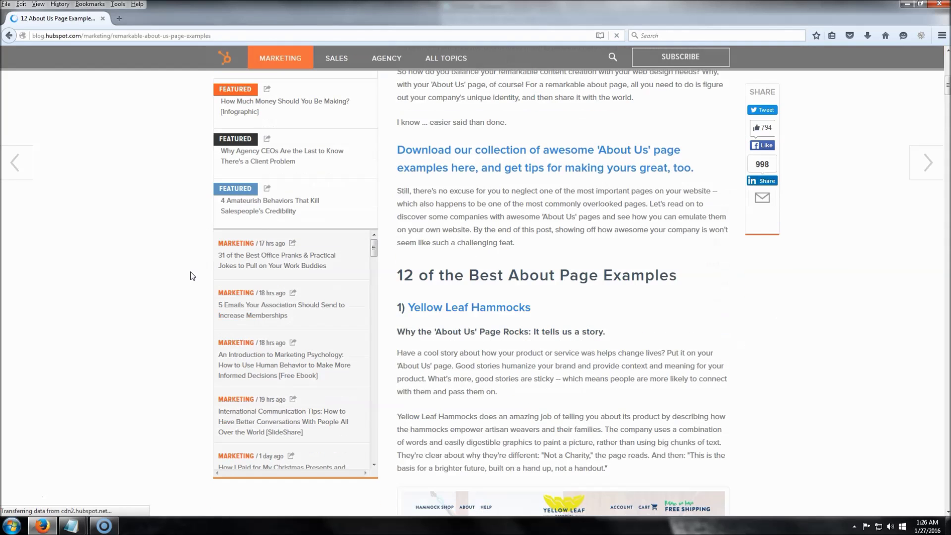
{"action": "scroll", "coordinate": [192, 276], "scroll_direction": "down", "scroll_amount": 15}
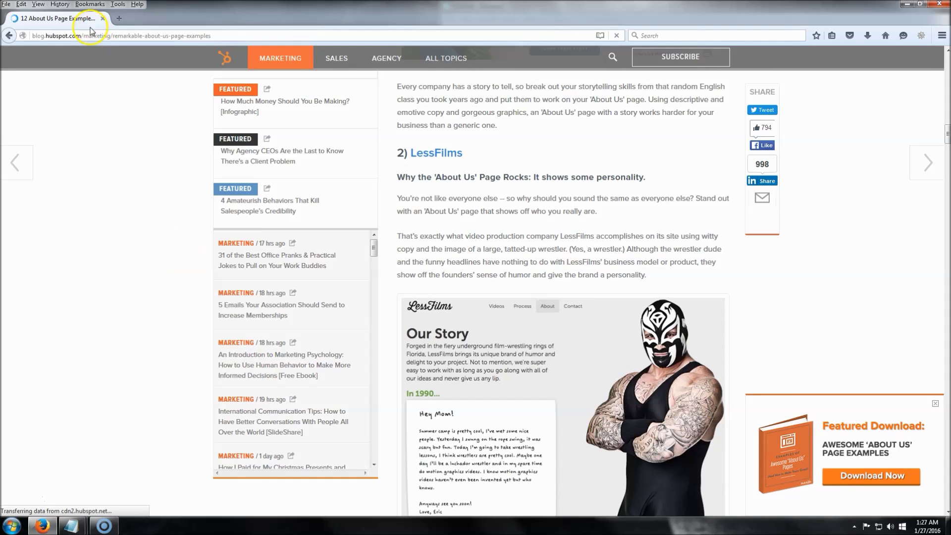
{"action": "left_click", "coordinate": [6, 38]}
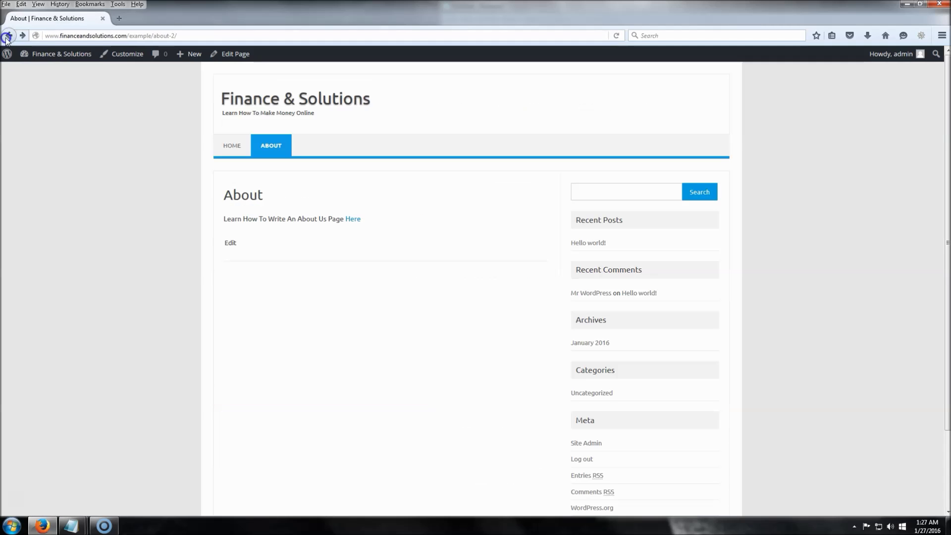
{"action": "left_click", "coordinate": [6, 38]}
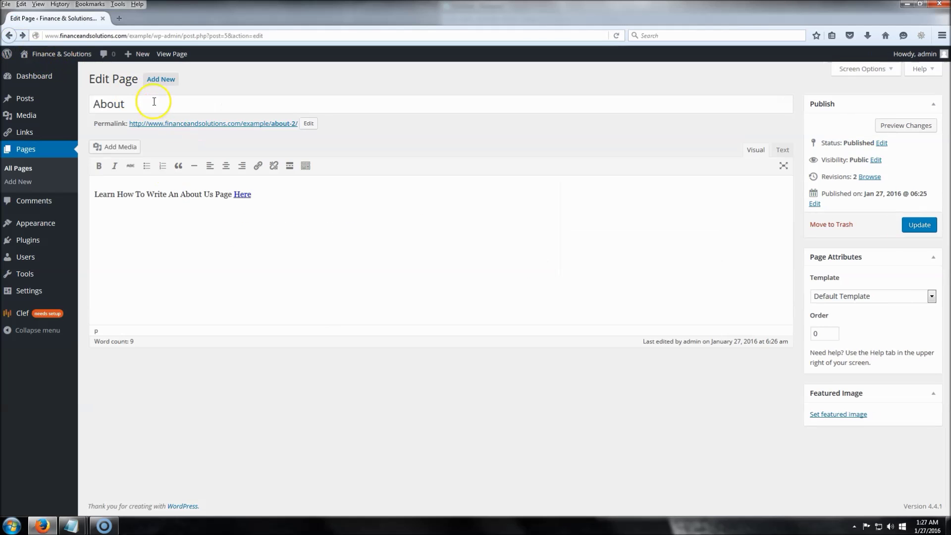
Step: Start a new page and title it "Privacy Policy"
{"action": "left_click", "coordinate": [161, 80]}
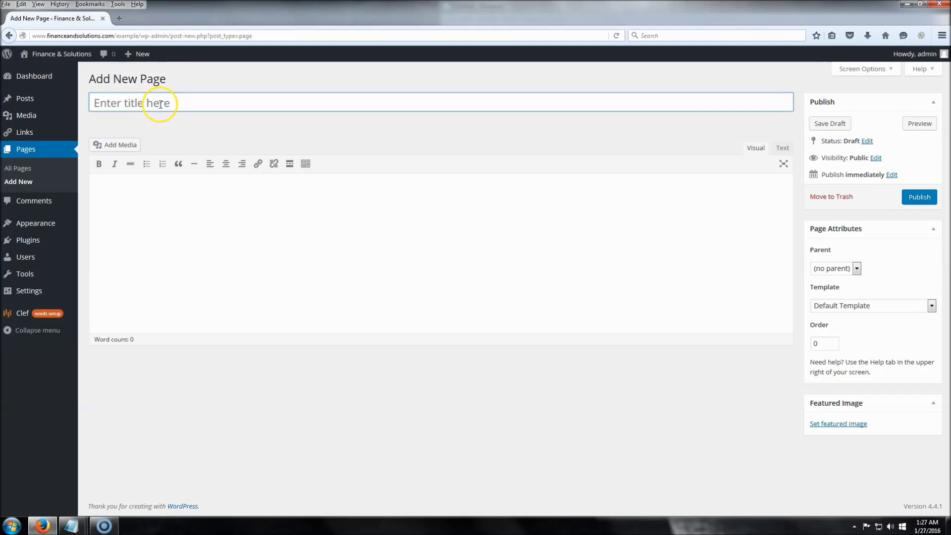
{"action": "left_click", "coordinate": [159, 102]}
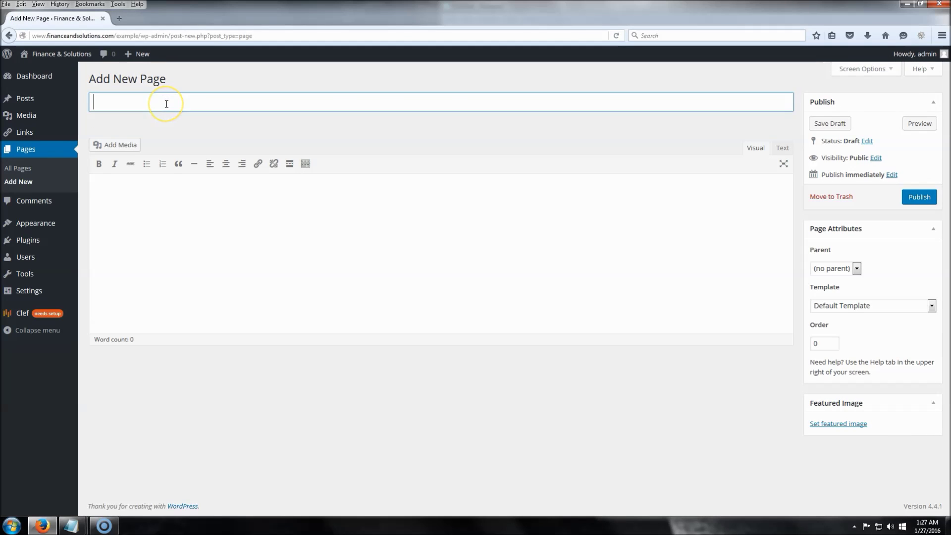
{"action": "type", "text": "Privacy Policy"}
{"action": "left_click", "coordinate": [203, 98]}
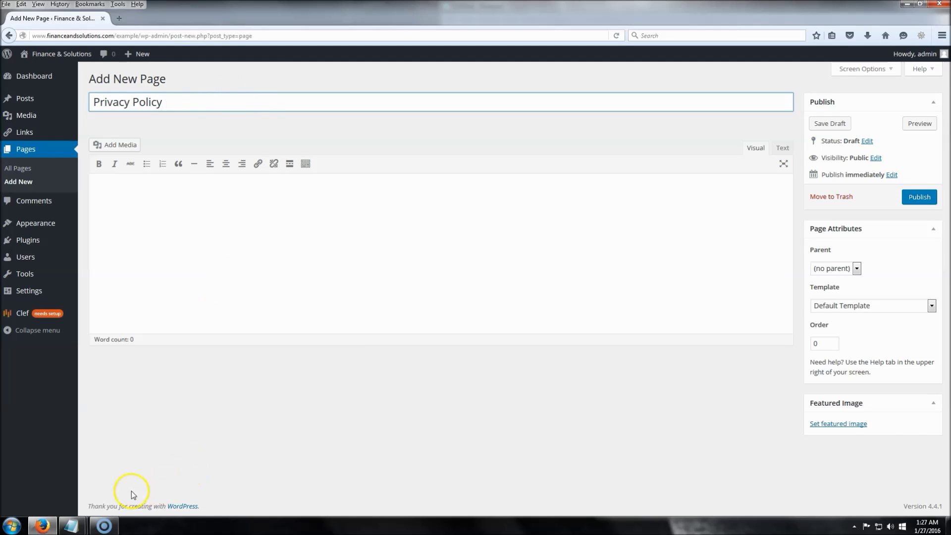
Step: Copy the "Learn How To Make A Privacy Policy Page" line with its HTML link from Notepad into the Privacy Policy page's HTML and publish the page
{"action": "mouse_move", "coordinate": [71, 526]}
{"action": "left_click", "coordinate": [180, 476]}
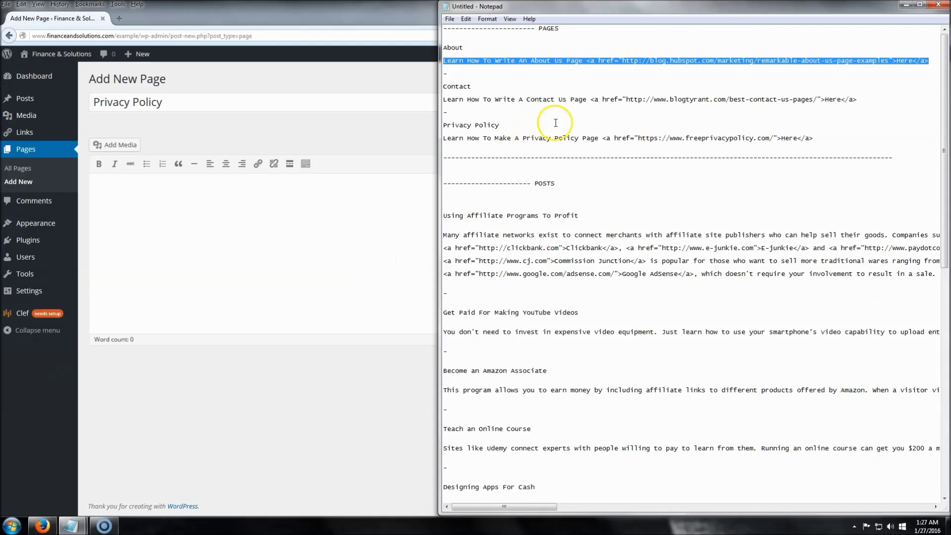
{"action": "left_click_drag", "start_coordinate": [837, 139], "coordinate": [439, 140]}
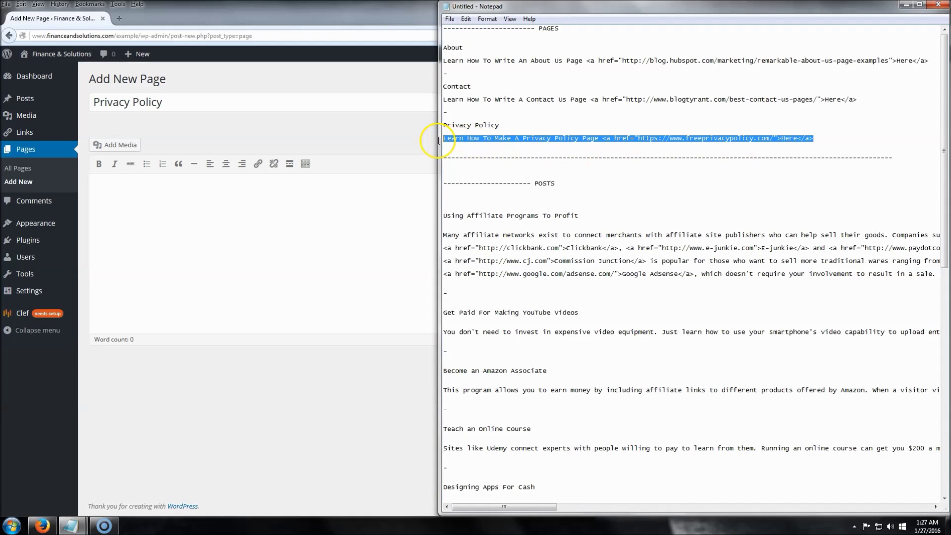
{"action": "left_click", "coordinate": [293, 193]}
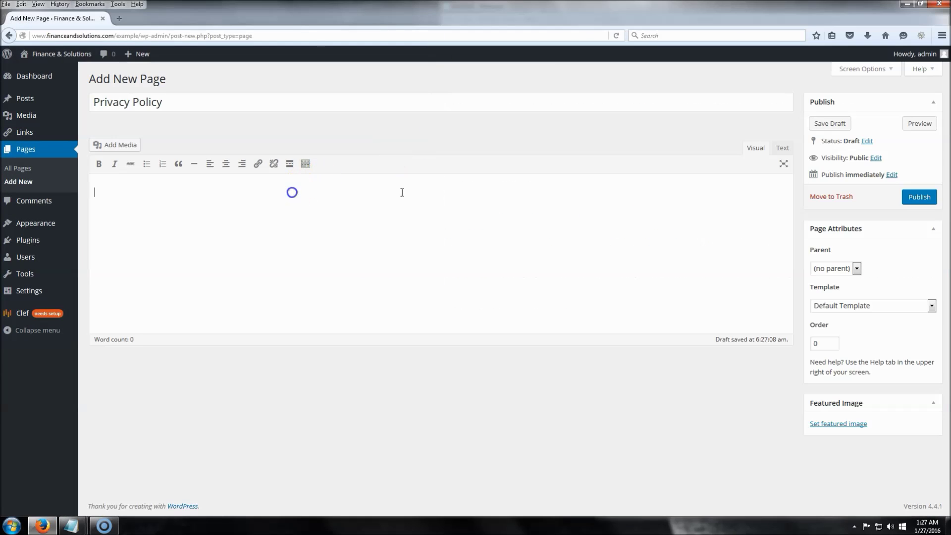
{"action": "left_click", "coordinate": [795, 150]}
{"action": "left_click", "coordinate": [579, 240]}
{"action": "key", "text": "ctrl+v"}
{"action": "left_click", "coordinate": [758, 146]}
{"action": "left_click", "coordinate": [503, 258]}
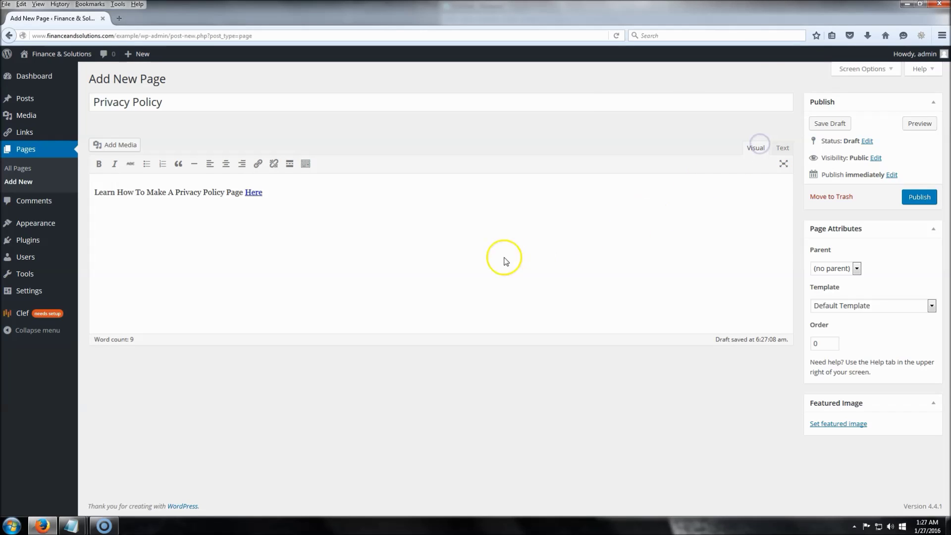
{"action": "left_click", "coordinate": [139, 195]}
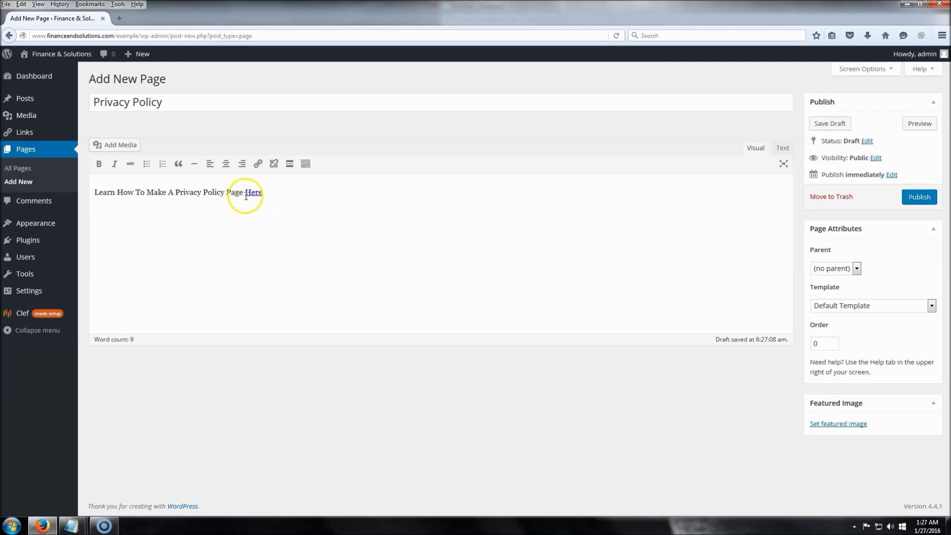
{"action": "left_click", "coordinate": [153, 80]}
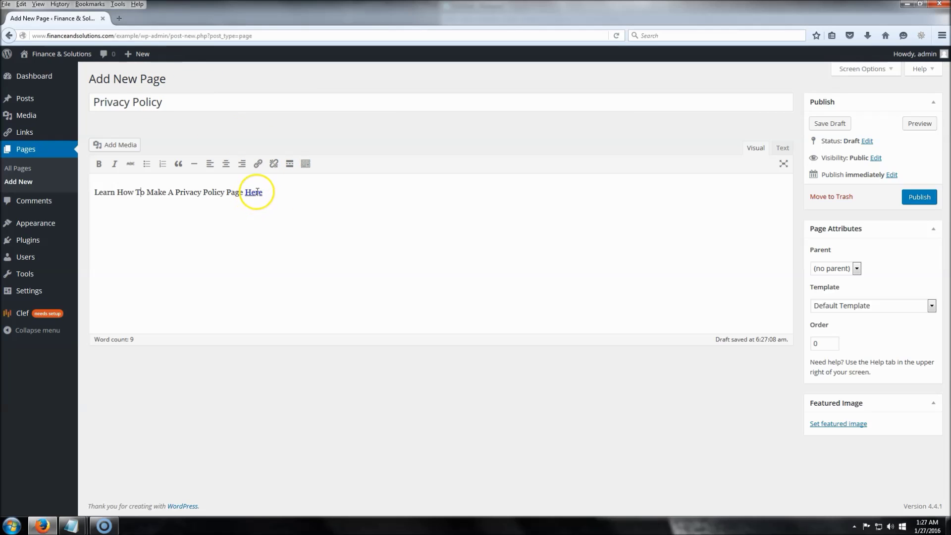
{"action": "left_click", "coordinate": [918, 197]}
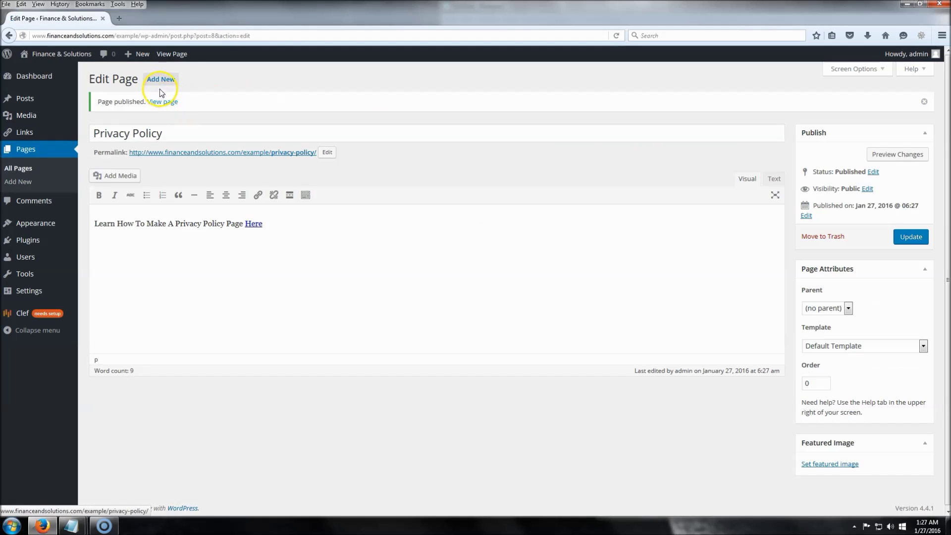
Step: View the published Privacy Policy page, follow its "Here" link to look through FreePrivacyPolicy.com, and return to the page editor
{"action": "left_click", "coordinate": [165, 101]}
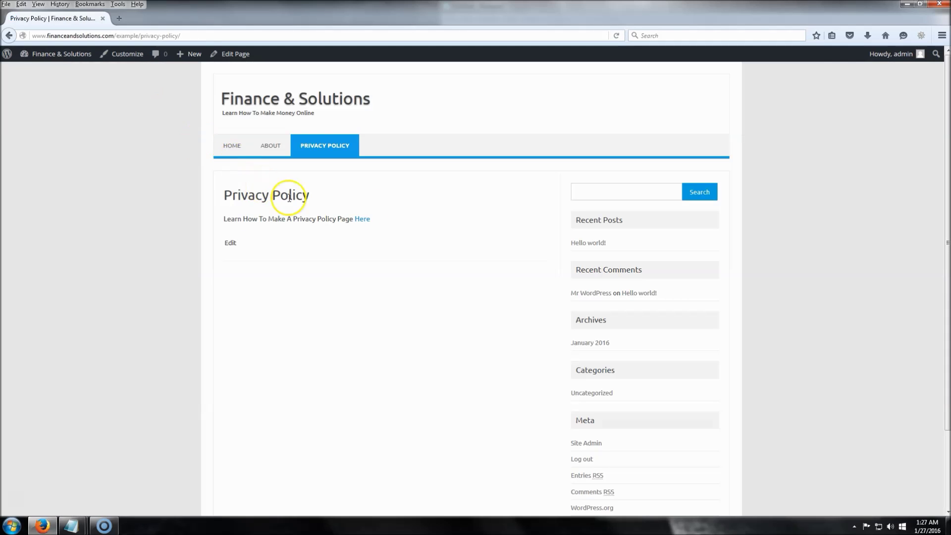
{"action": "left_click", "coordinate": [360, 221]}
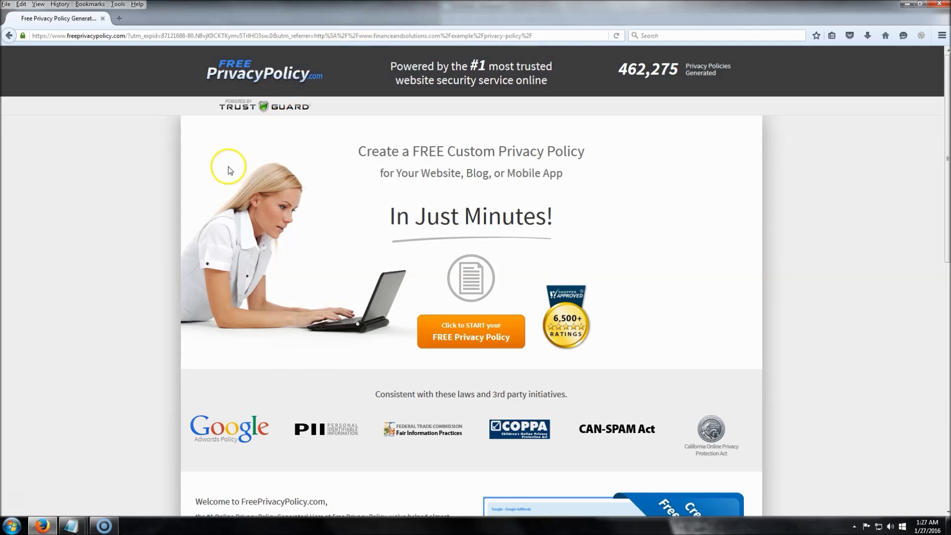
{"action": "scroll", "coordinate": [229, 198], "scroll_direction": "down", "scroll_amount": 5}
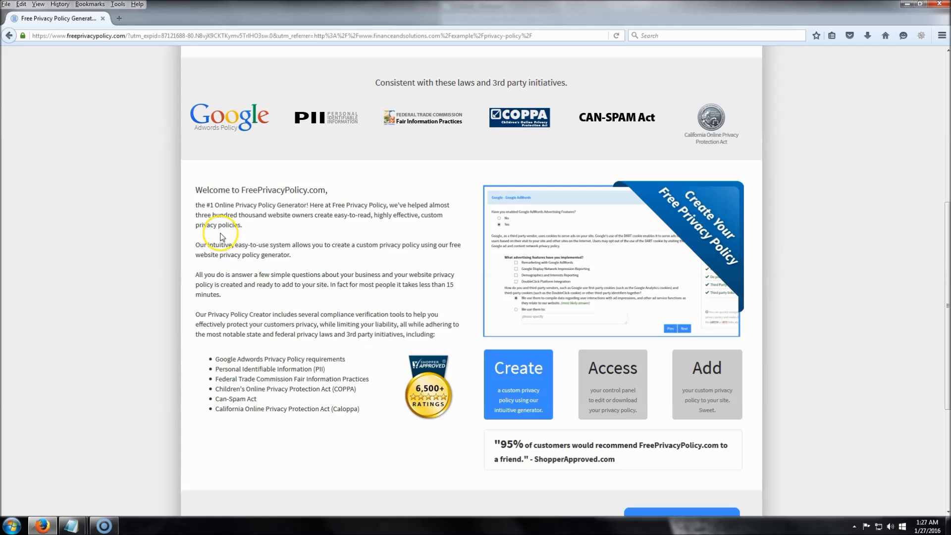
{"action": "left_click", "coordinate": [9, 35]}
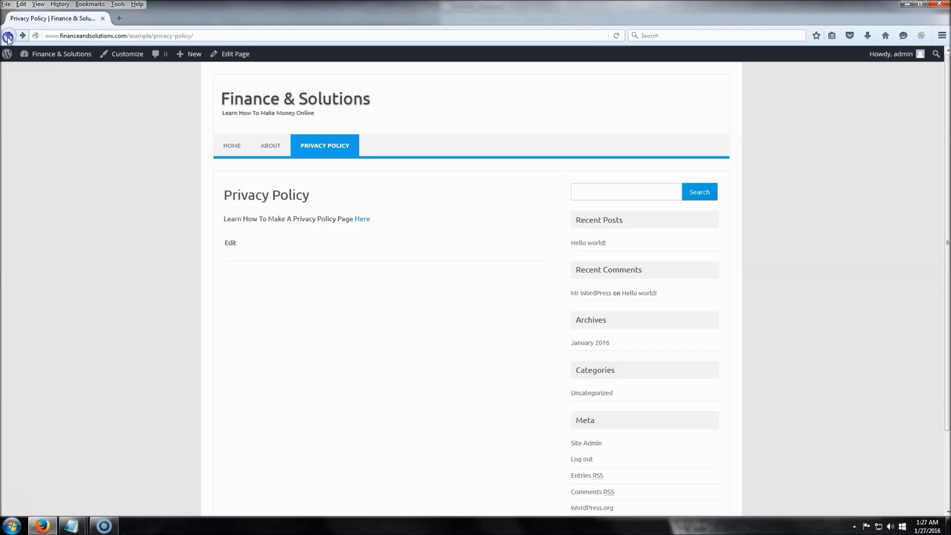
{"action": "left_click", "coordinate": [233, 54]}
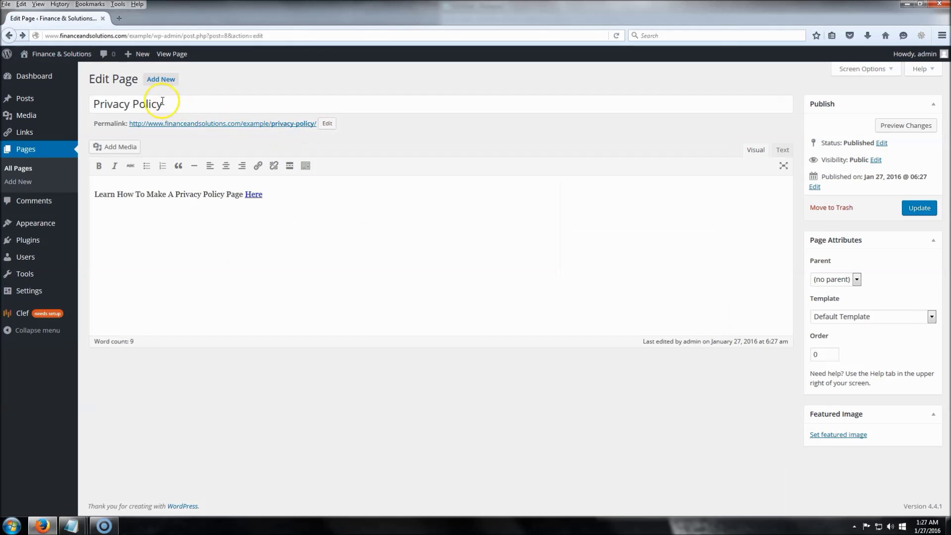
Step: Start a new page and title it "Contact Us"
{"action": "left_click", "coordinate": [161, 79]}
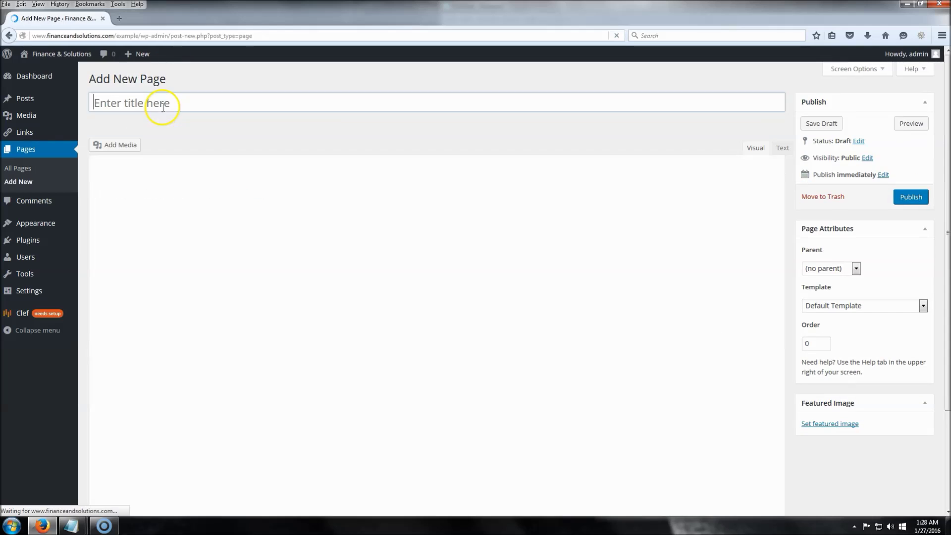
{"action": "left_click", "coordinate": [164, 106]}
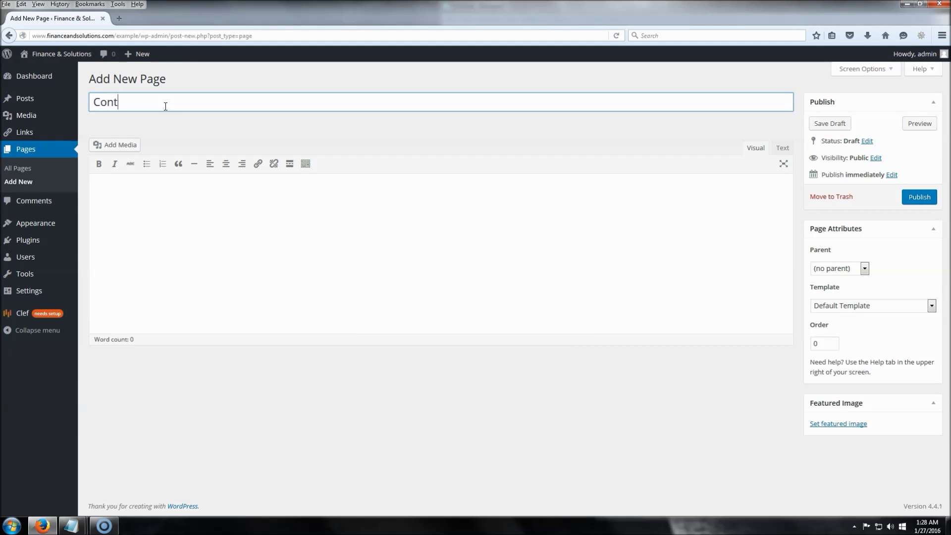
Step: Copy the "Learn How To Write A Contact Us Page" line with its HTML link from Notepad into the Contact Us page's HTML and publish the page
{"action": "left_click", "coordinate": [87, 526]}
{"action": "left_click", "coordinate": [177, 473]}
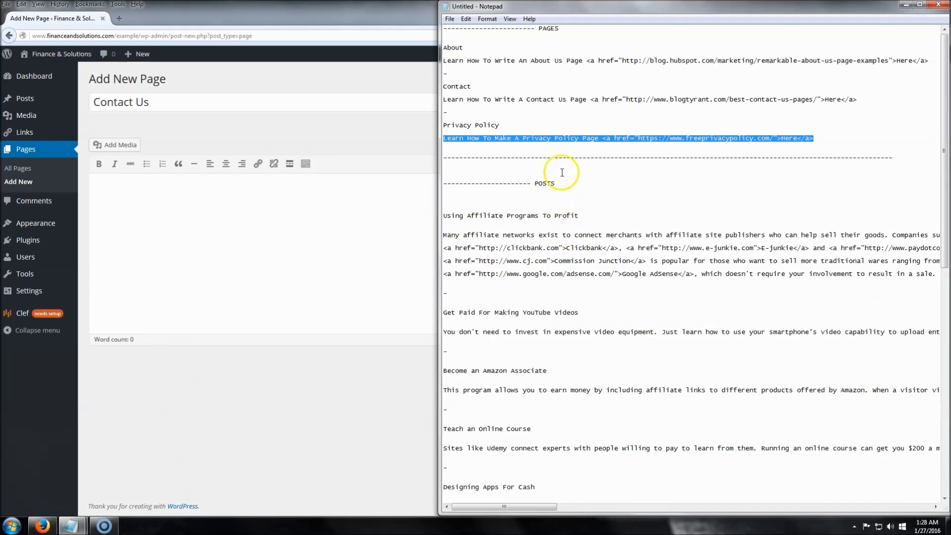
{"action": "left_click", "coordinate": [588, 142]}
{"action": "left_click_drag", "start_coordinate": [856, 99], "coordinate": [533, 114]}
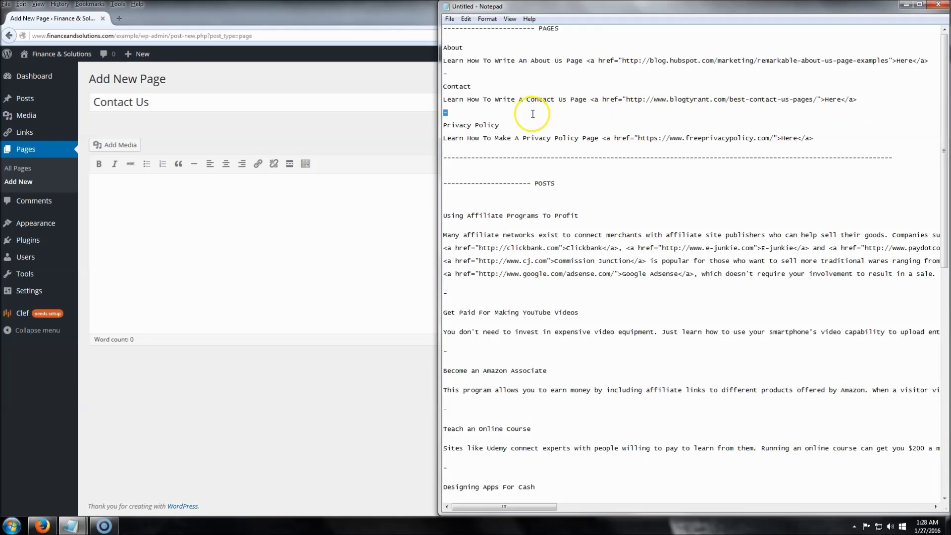
{"action": "left_click", "coordinate": [443, 100]}
{"action": "key", "text": "shift+End"}
{"action": "key", "text": "ctrl+c"}
{"action": "left_click", "coordinate": [272, 236]}
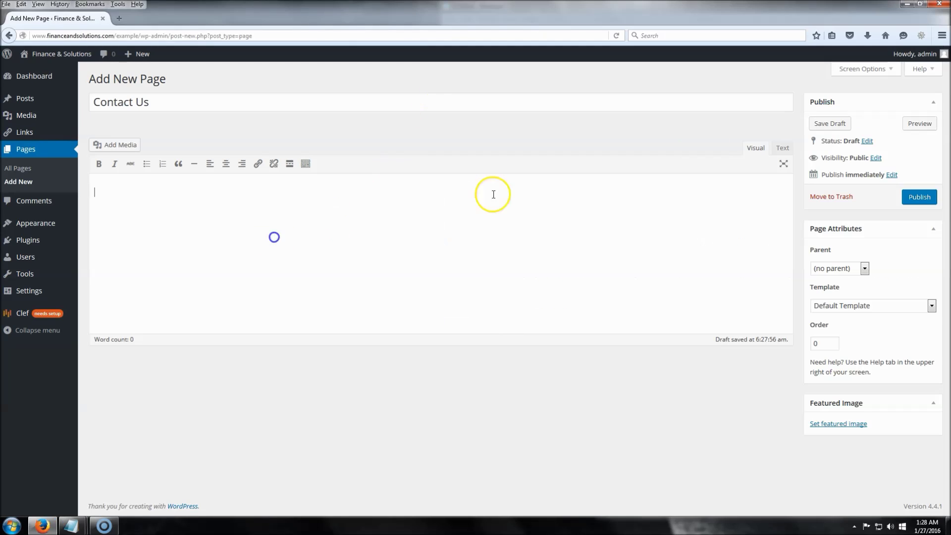
{"action": "left_click", "coordinate": [783, 148]}
{"action": "left_click", "coordinate": [634, 213]}
{"action": "key", "text": "ctrl+v"}
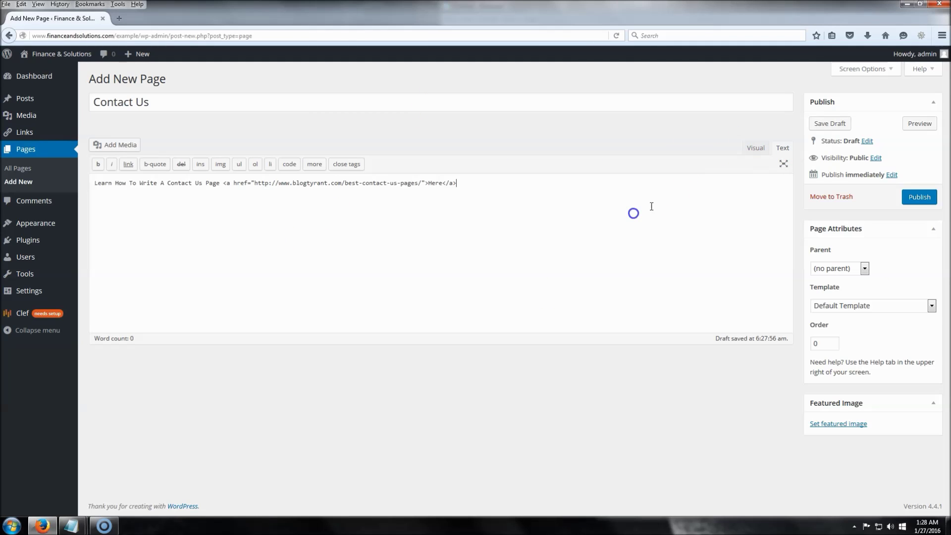
{"action": "left_click", "coordinate": [757, 153]}
{"action": "left_click", "coordinate": [921, 197]}
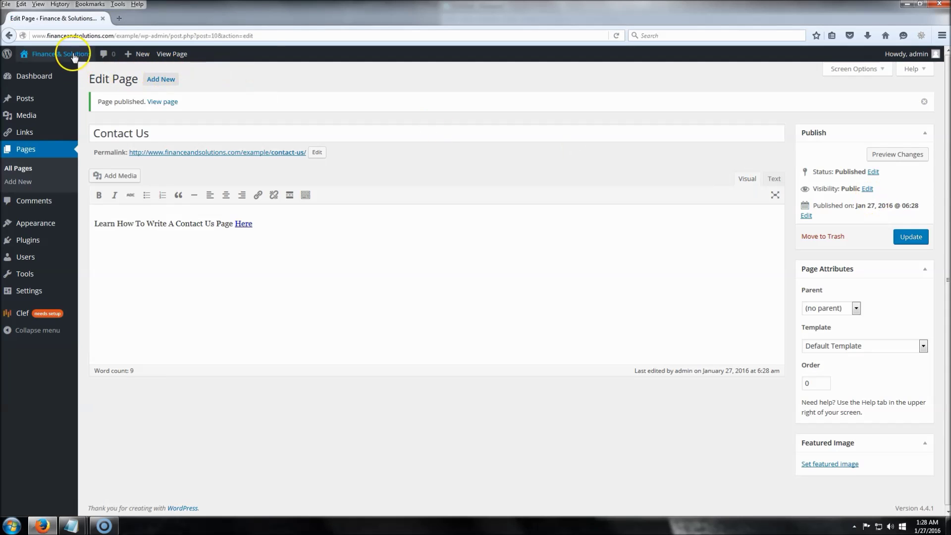
Step: Open the site's home page in a separate tab, compare its navigation menu with the Contact Us page's Order attribute, and close that tab
{"action": "right_click", "coordinate": [73, 57]}
{"action": "left_click", "coordinate": [124, 61]}
{"action": "left_click", "coordinate": [139, 20]}
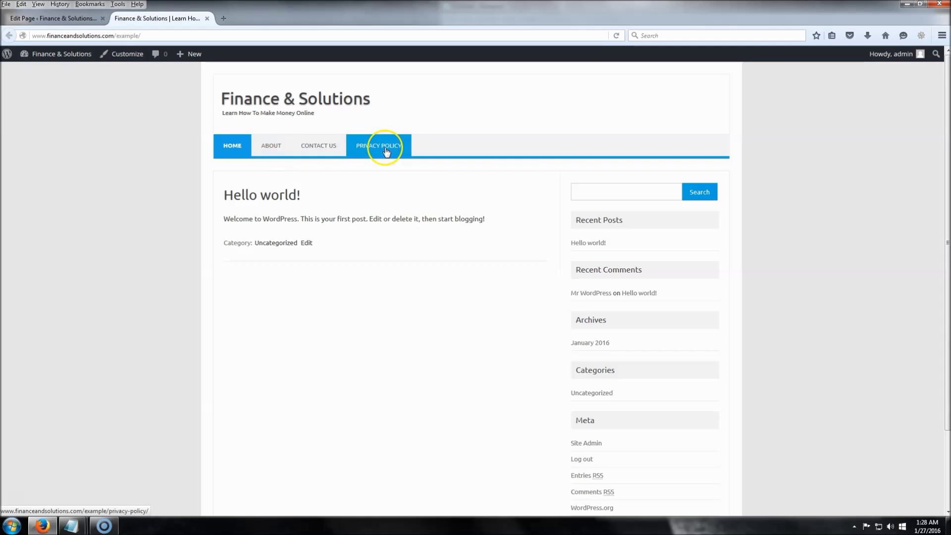
{"action": "left_click", "coordinate": [55, 19]}
{"action": "left_click", "coordinate": [825, 386]}
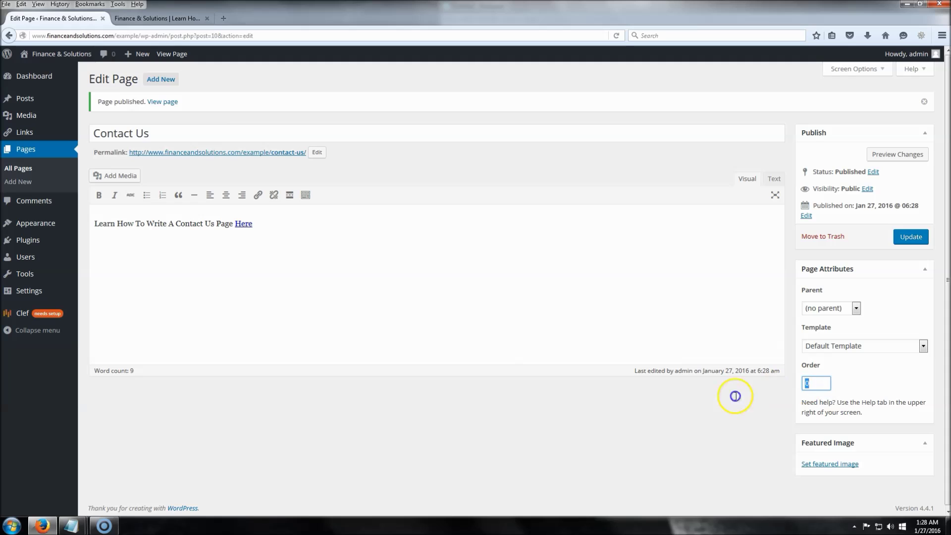
{"action": "left_click", "coordinate": [824, 384]}
{"action": "left_click", "coordinate": [157, 19]}
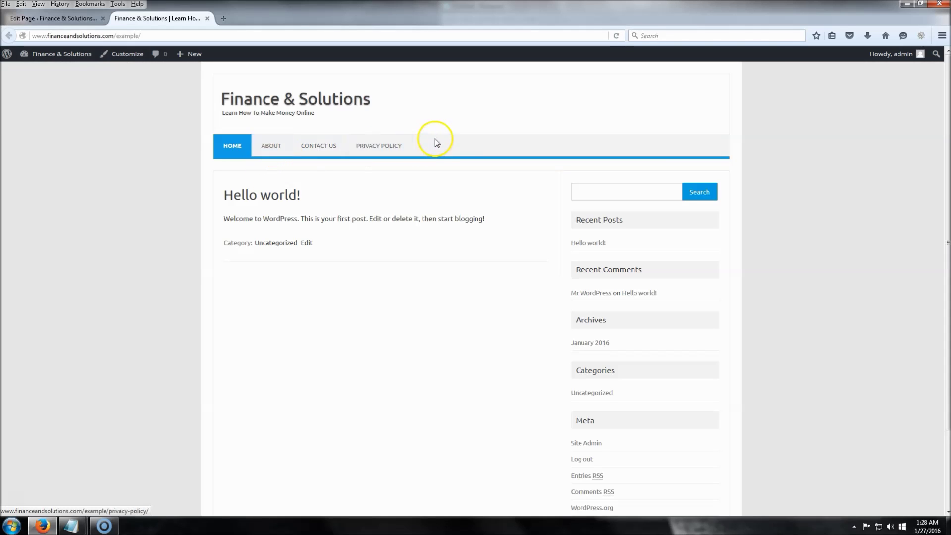
{"action": "left_click", "coordinate": [85, 19]}
{"action": "left_click", "coordinate": [207, 19]}
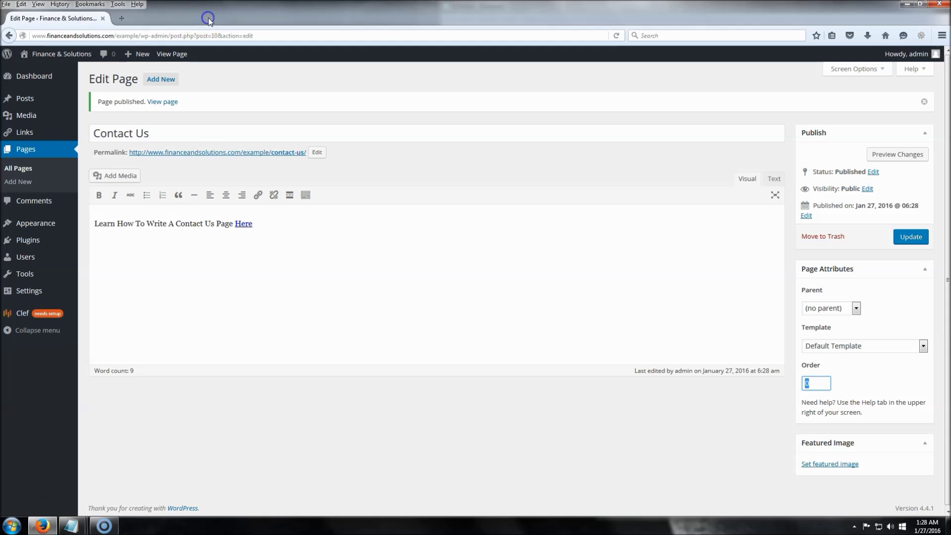
Step: Move the default "Hello world!" post to the trash from the list of posts
{"action": "left_click", "coordinate": [30, 100]}
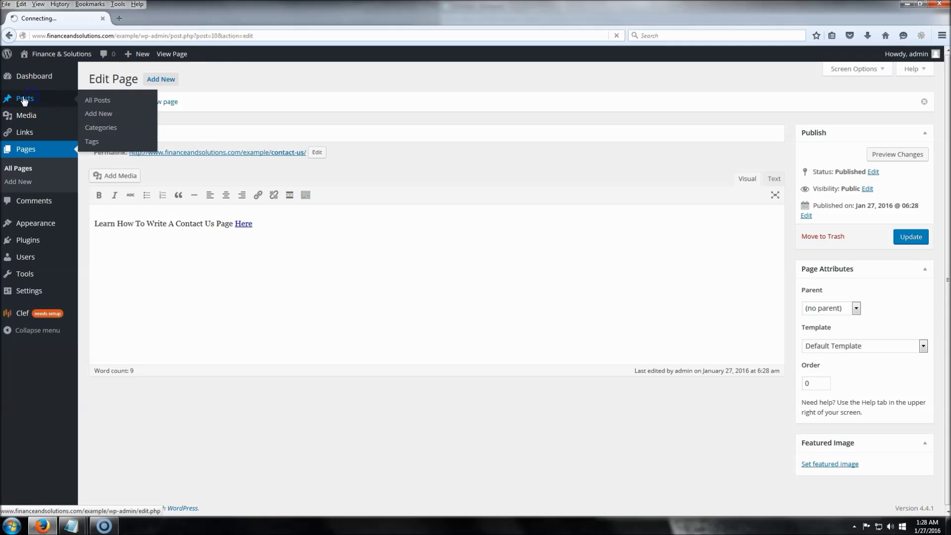
{"action": "mouse_move", "coordinate": [138, 153]}
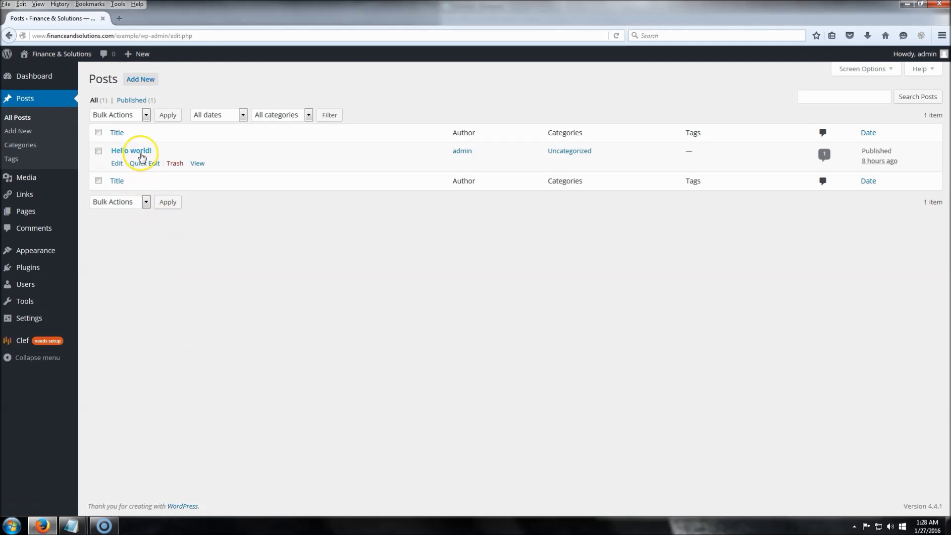
{"action": "left_click", "coordinate": [99, 151]}
{"action": "mouse_move", "coordinate": [166, 163]}
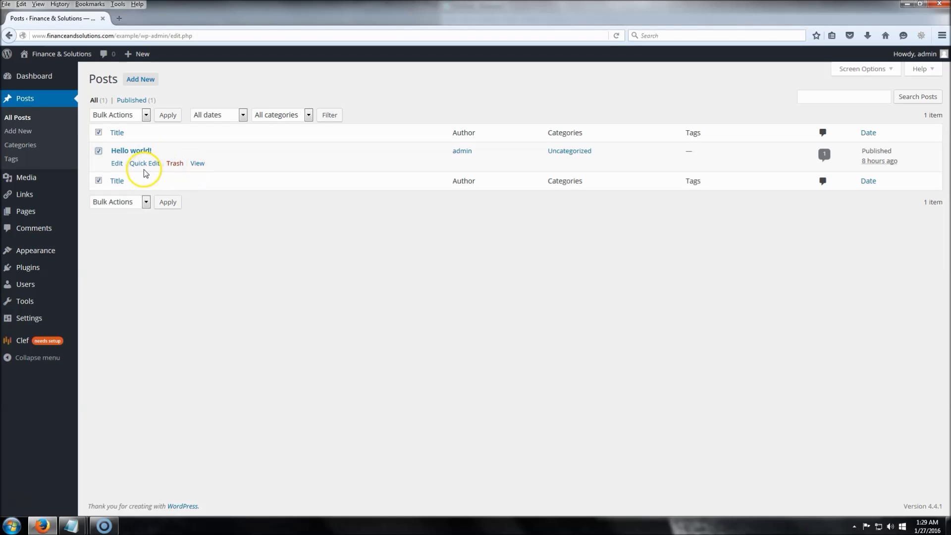
{"action": "left_click", "coordinate": [175, 165]}
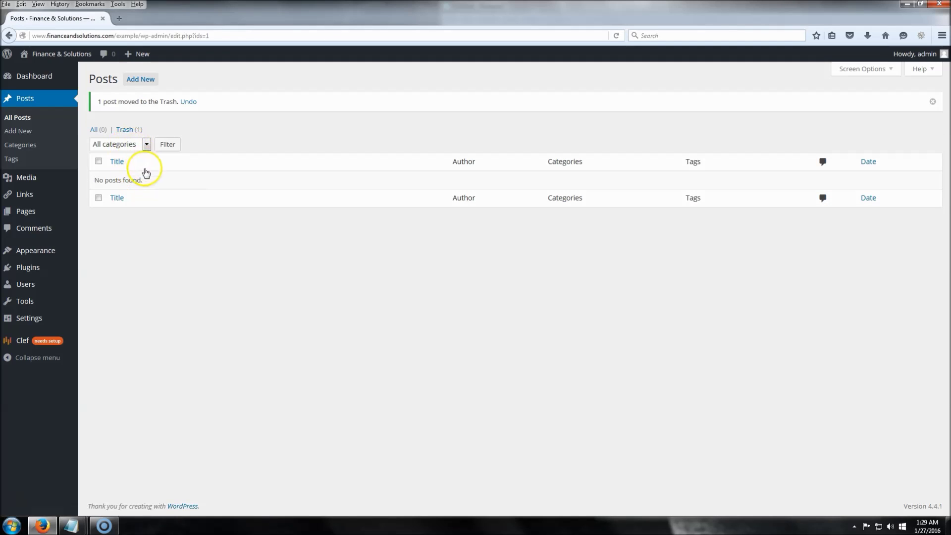
Step: Start a new post and title it "Using Affiliate Programs To Profit", copying the title from Notepad
{"action": "left_click", "coordinate": [141, 79]}
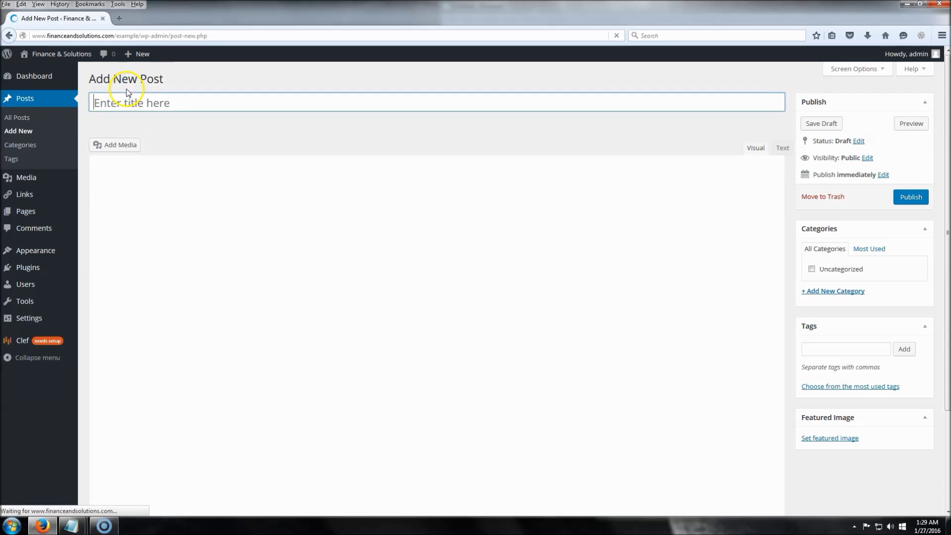
{"action": "mouse_move", "coordinate": [71, 528]}
{"action": "left_click", "coordinate": [180, 462]}
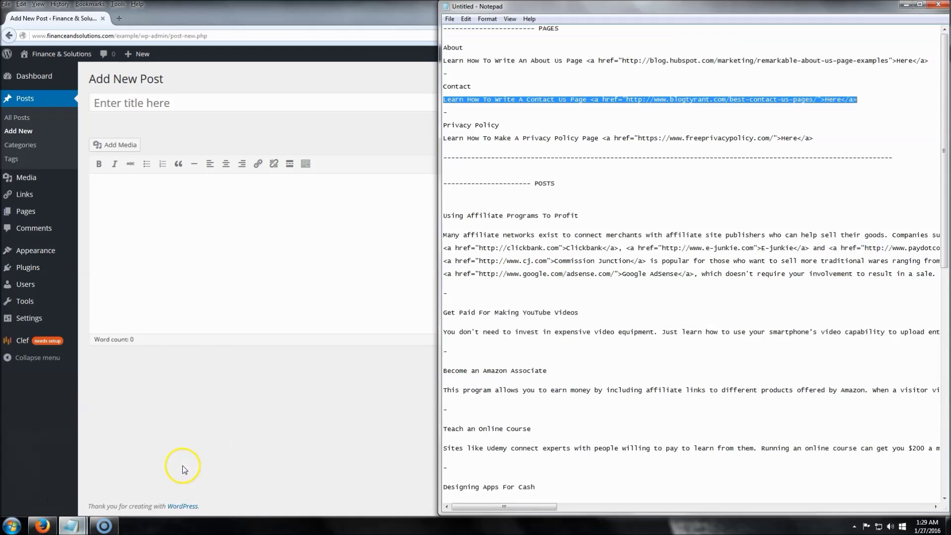
{"action": "left_click", "coordinate": [576, 295]}
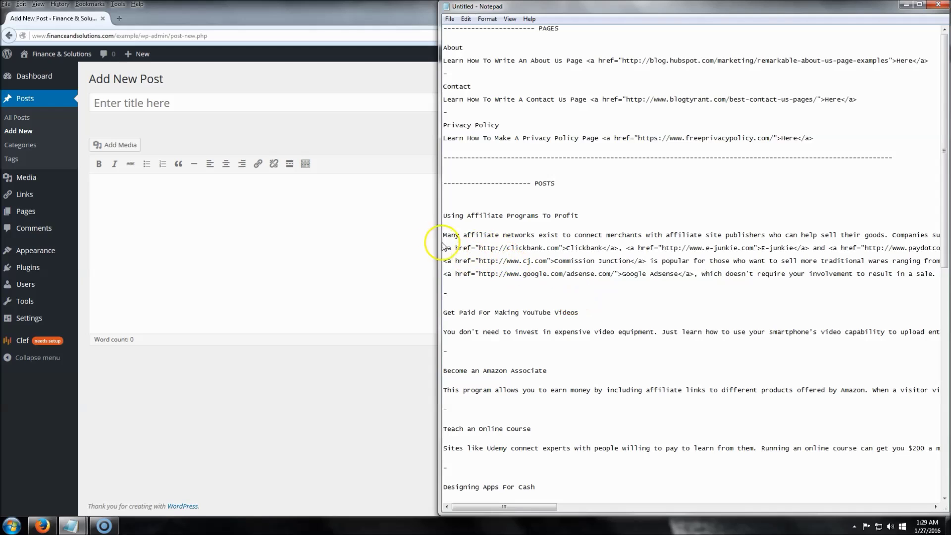
{"action": "left_click_drag", "start_coordinate": [445, 215], "coordinate": [601, 214]}
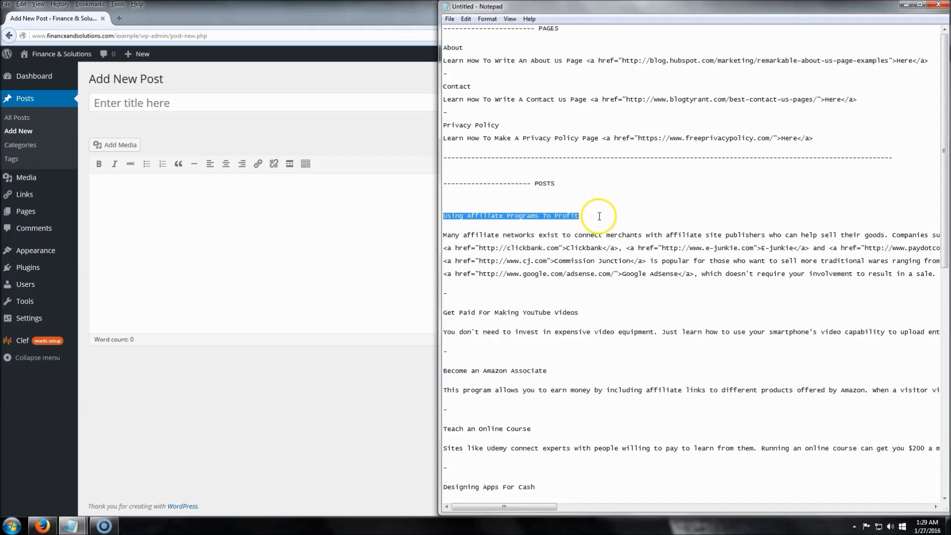
{"action": "left_click", "coordinate": [174, 102]}
{"action": "key", "text": "ctrl+v"}
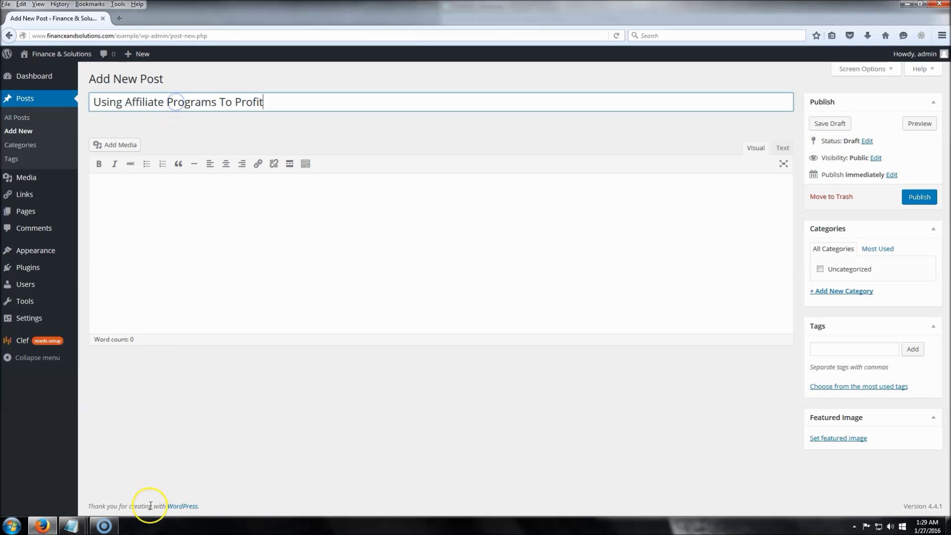
Step: Copy the affiliate networks paragraphs with their HTML links from Notepad into the post's HTML and display the formatted content
{"action": "mouse_move", "coordinate": [72, 525]}
{"action": "left_click", "coordinate": [158, 491]}
{"action": "left_click_drag", "start_coordinate": [448, 285], "coordinate": [423, 238]}
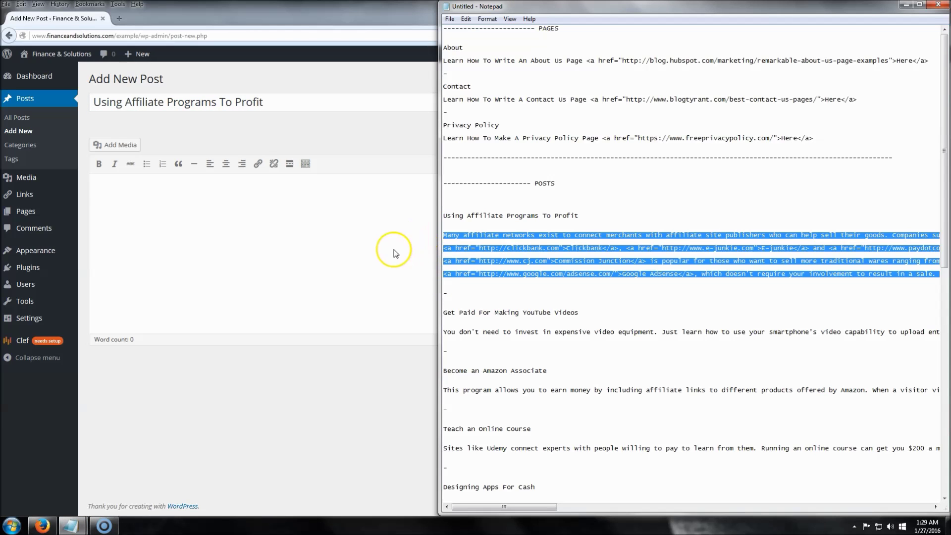
{"action": "left_click", "coordinate": [315, 249]}
{"action": "left_click", "coordinate": [782, 148]}
{"action": "left_click", "coordinate": [394, 275]}
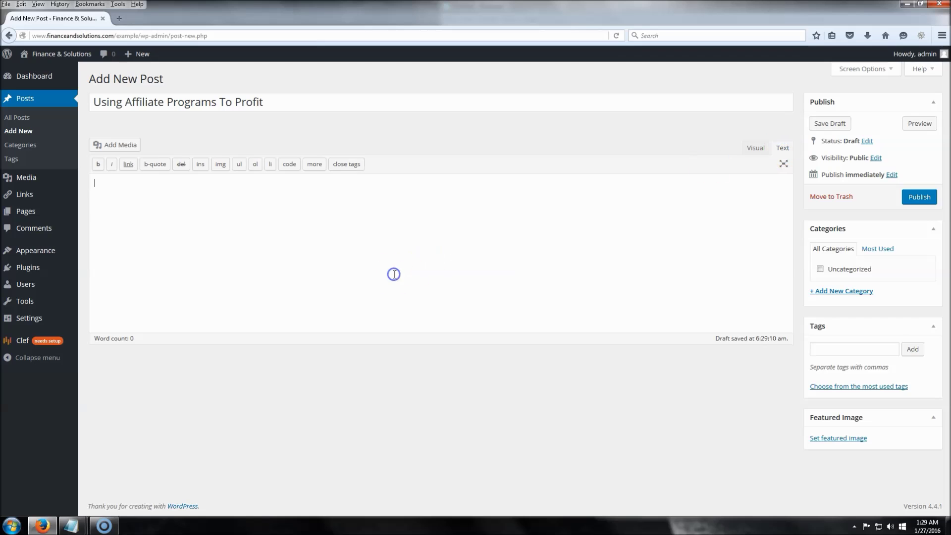
{"action": "type", "text": "Many affiliate networks exist to connect merchants with affiliate site publishers who can help sell their goods. Companies such as:  <a href=\"http://clickbank.com\">Clickbank</a>, <a href=\"http://www.e-junkie.com\">E-junkie</a> and <a href=\"http://www.paydotcom.com\">PayDotCom</a> lead the pack in connecting the creators of e-books and software with affiliates to help sell their digital download products.  <a href=\"http://www.cj.com\">Commission Junction</a> is popular for those who want to sell more traditional wares ranging from travel services to janitorial franchises.  <a href=\"http://www.google.com/adsense.com/\">Google AdSense</a>, which doesn't require your involvement to result in a sale. Your income is realized on a pay-per-click basis, just for leading your traffic to click to a merchant's site. PPC affiliate programs pay a lot less than programs where your referral must result in a sale. Keep in mind that a site peppered with ads and no authority or trust can look and feel like spam, and you won't get good results."}
{"action": "left_click", "coordinate": [749, 157]}
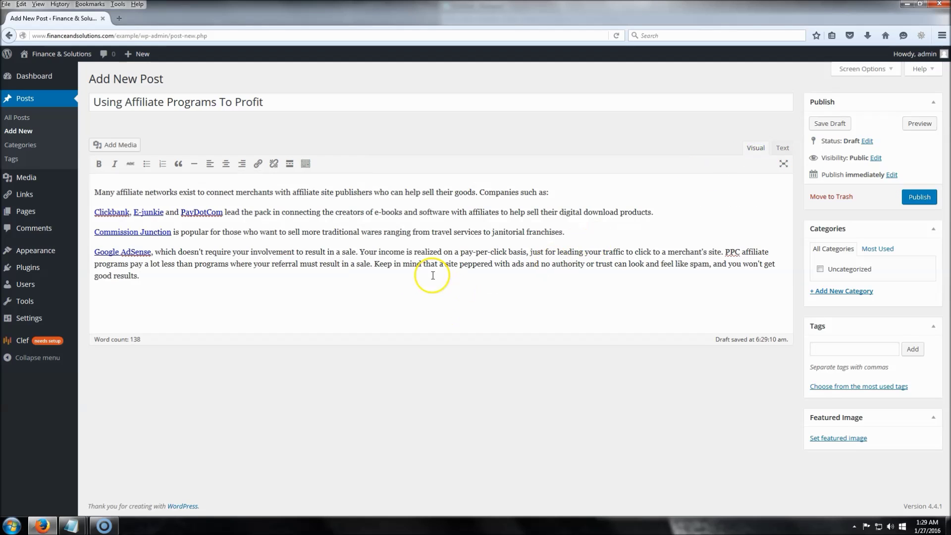
Step: Add a new category named "Make Money Online" and assign it to the post
{"action": "left_click", "coordinate": [835, 295]}
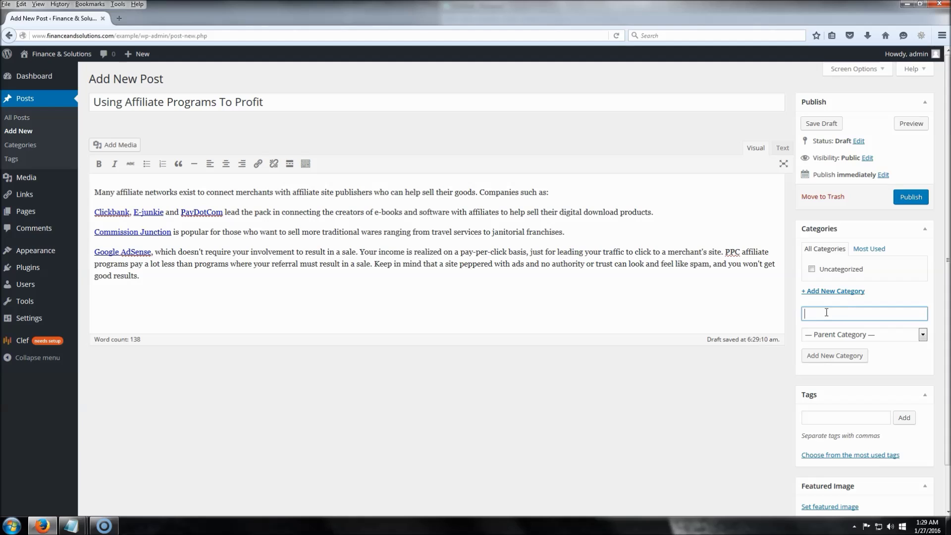
{"action": "type", "text": "Make Money Online"}
{"action": "left_click", "coordinate": [840, 356]}
{"action": "left_click", "coordinate": [628, 327]}
Step: Upload the "affiliate marketing" image from the Desktop and set it as the post's featured image
{"action": "scroll", "coordinate": [590, 327], "scroll_direction": "down", "scroll_amount": 2}
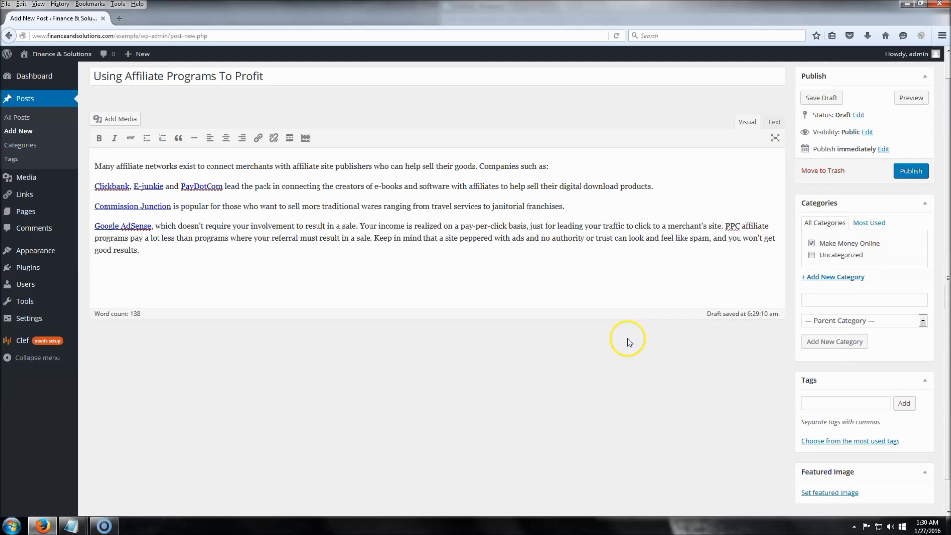
{"action": "left_click", "coordinate": [840, 462]}
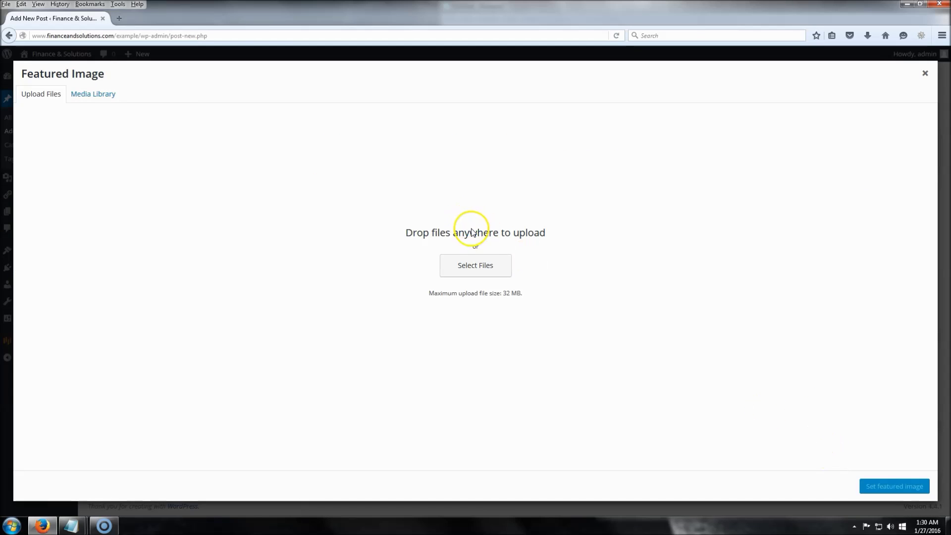
{"action": "left_click", "coordinate": [476, 267]}
{"action": "left_click", "coordinate": [317, 255]}
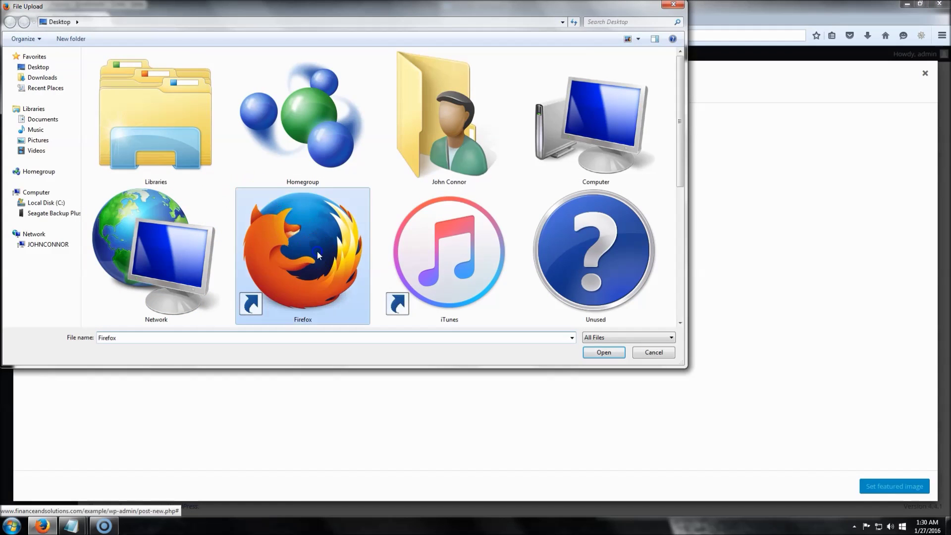
{"action": "scroll", "coordinate": [317, 251], "scroll_direction": "down", "scroll_amount": 5}
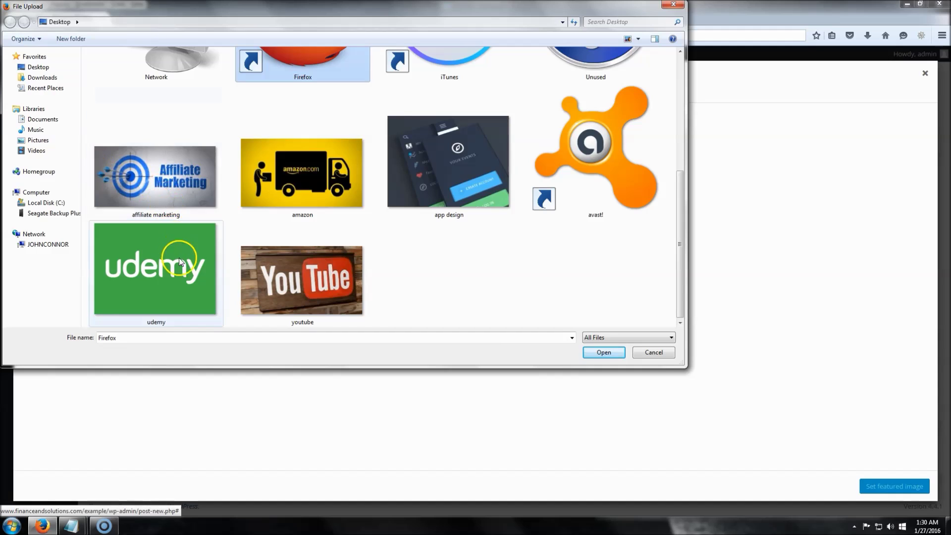
{"action": "left_click", "coordinate": [162, 190]}
{"action": "left_click", "coordinate": [601, 352]}
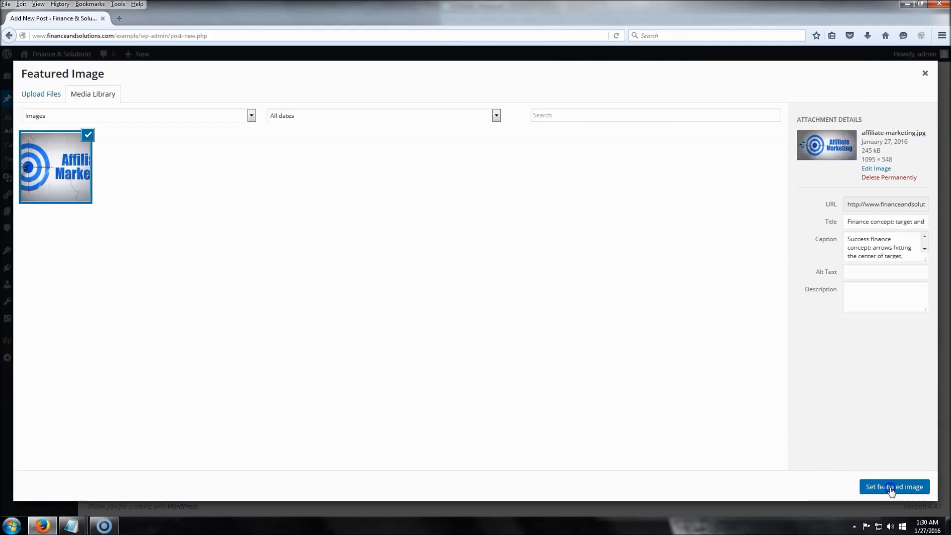
{"action": "left_click", "coordinate": [891, 487]}
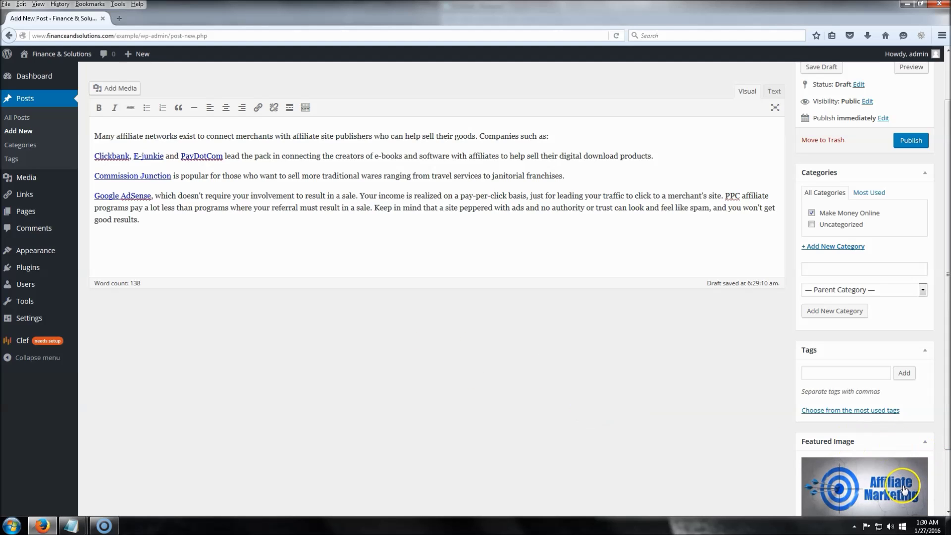
Step: Check the finished post's content and settings, and publish "Using Affiliate Programs To Profit"
{"action": "scroll", "coordinate": [526, 378], "scroll_direction": "up", "scroll_amount": 2}
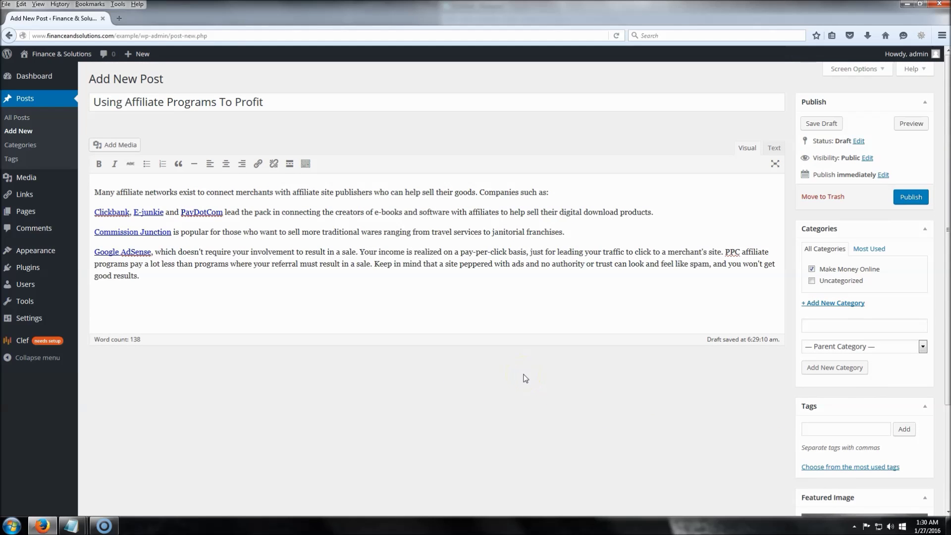
{"action": "scroll", "coordinate": [525, 378], "scroll_direction": "down", "scroll_amount": 5}
{"action": "scroll", "coordinate": [629, 341], "scroll_direction": "up", "scroll_amount": 5}
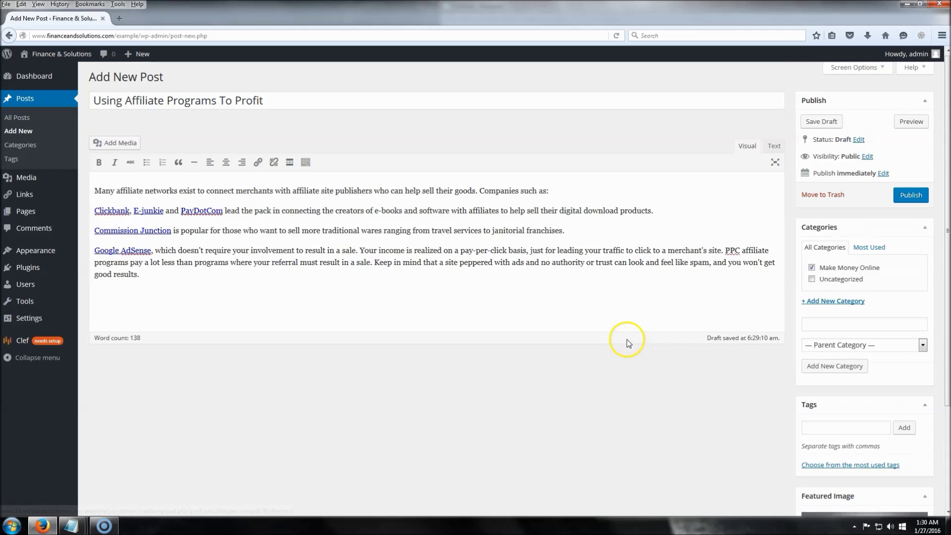
{"action": "left_click", "coordinate": [912, 198]}
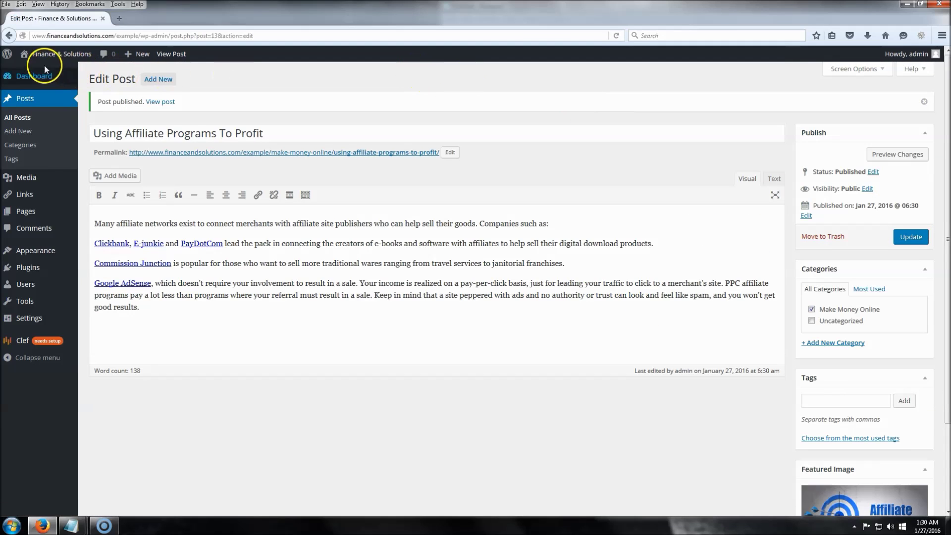
Step: Open the site's home page in a separate tab and check how the published post is listed
{"action": "right_click", "coordinate": [60, 53]}
{"action": "key", "text": "Escape"}
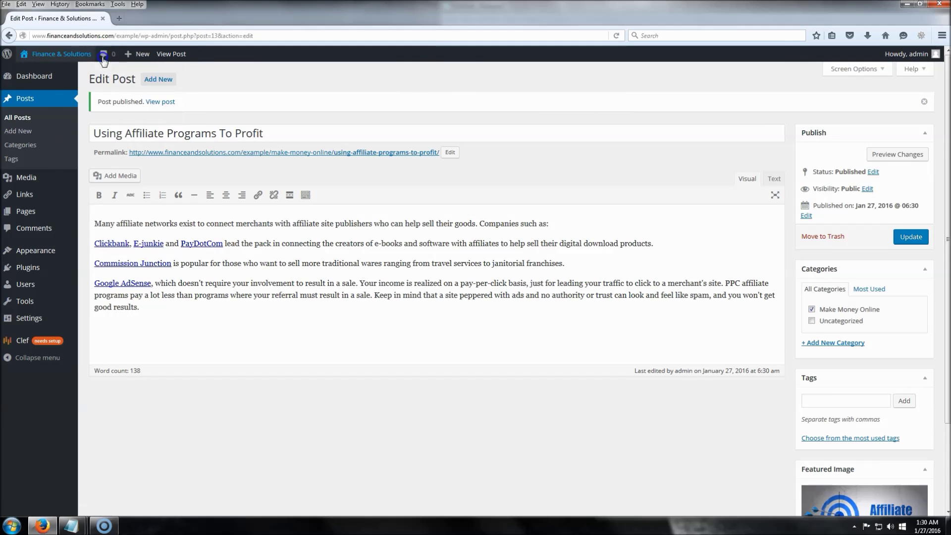
{"action": "left_click", "coordinate": [157, 18]}
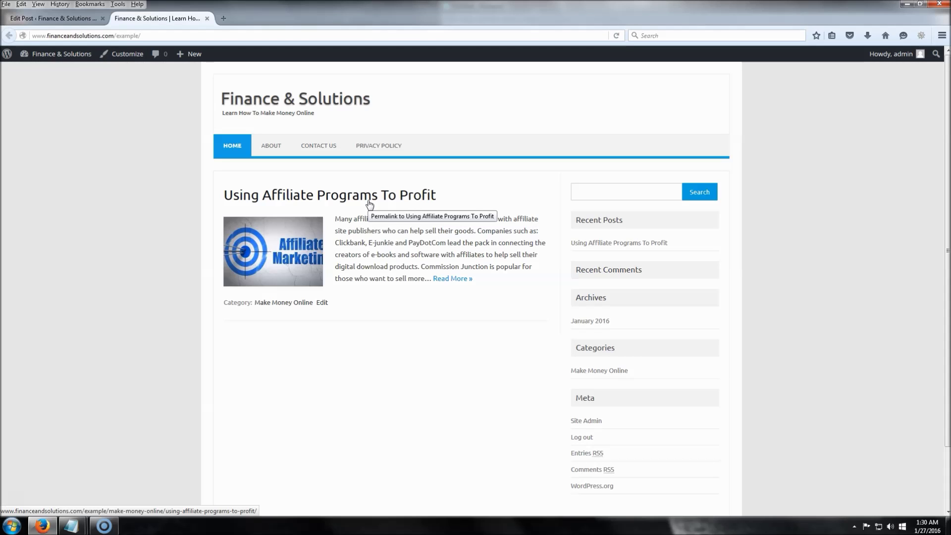
Step: Publish the "Designing Apps For Cash" post in the Make Money Online category without adding tags
{"action": "left_click", "coordinate": [14, 492]}
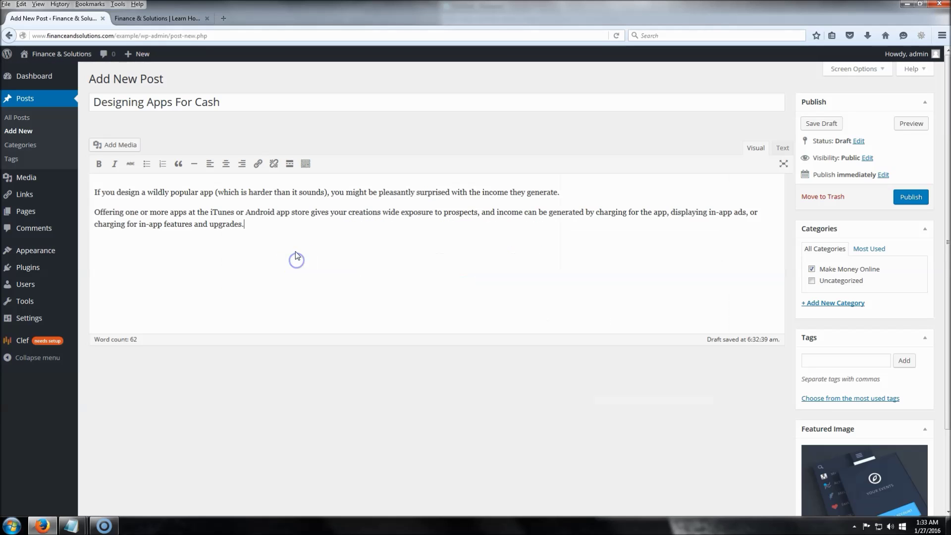
{"action": "left_click", "coordinate": [317, 232]}
{"action": "left_click", "coordinate": [840, 358]}
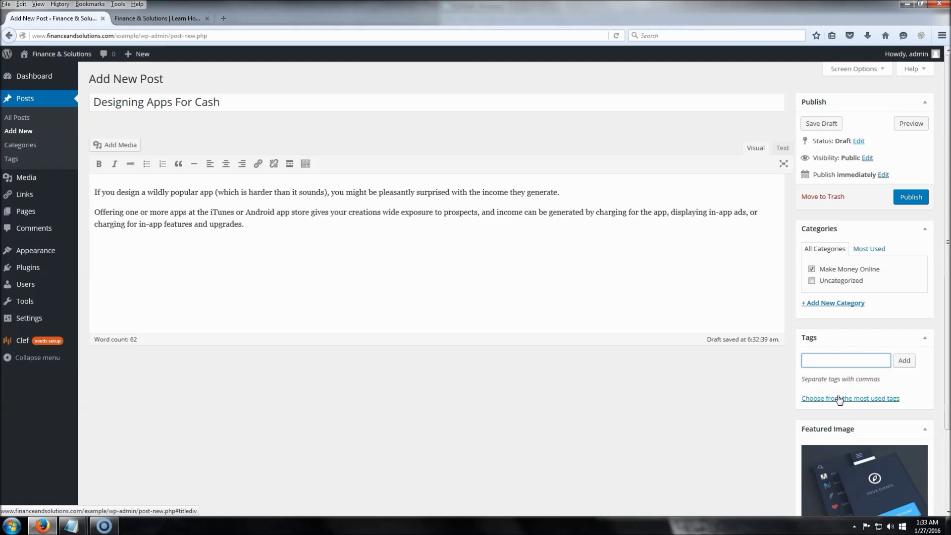
{"action": "left_click", "coordinate": [913, 200]}
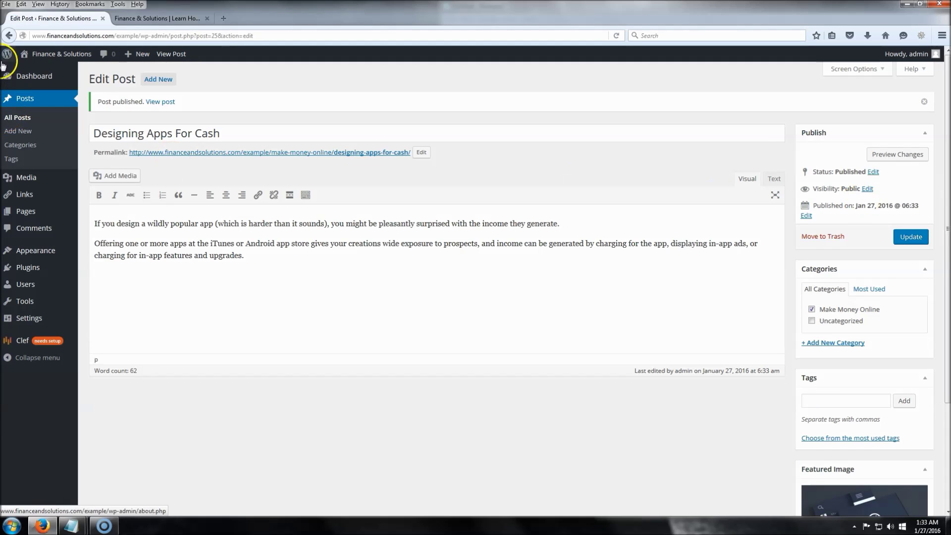
Step: Visit the site's home page and look through the list of published posts with their featured images
{"action": "left_click", "coordinate": [62, 58]}
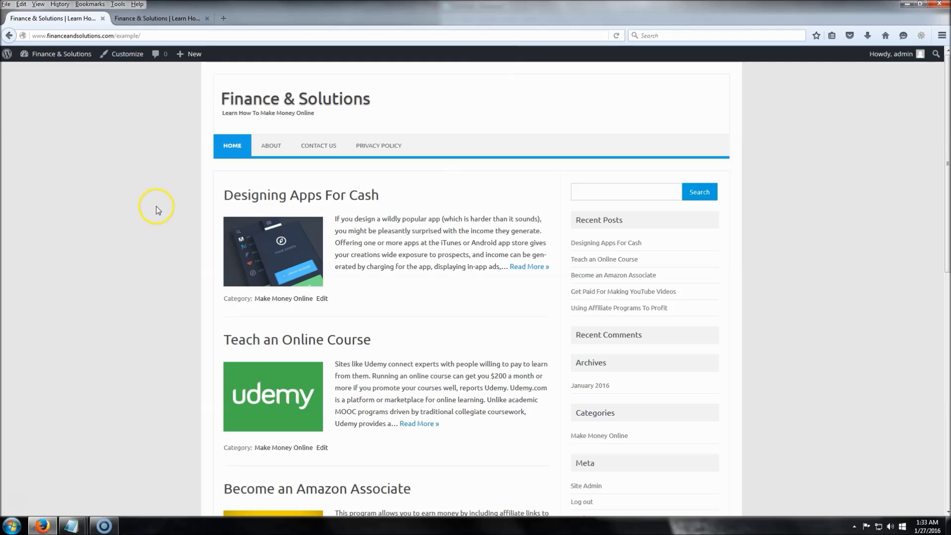
{"action": "scroll", "coordinate": [156, 206], "scroll_direction": "down", "scroll_amount": 6}
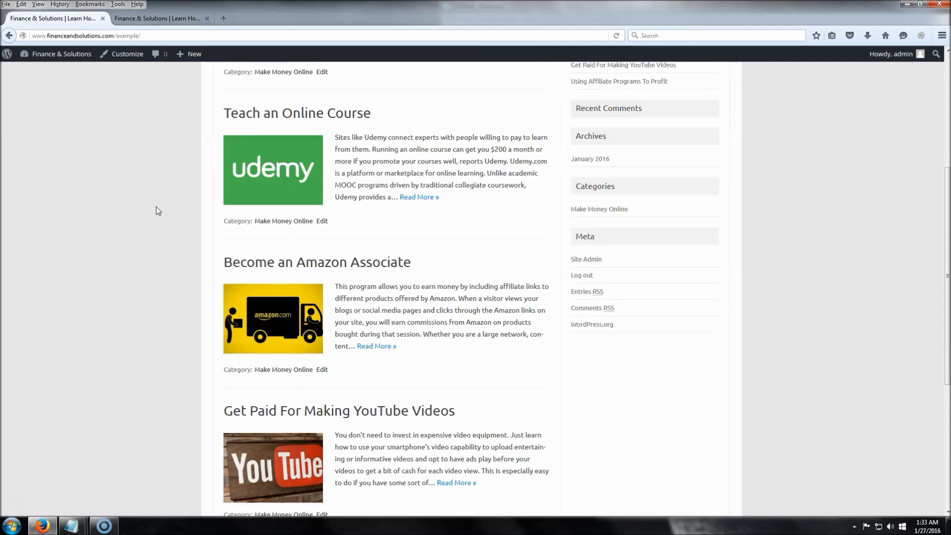
{"action": "scroll", "coordinate": [156, 206], "scroll_direction": "up", "scroll_amount": 6}
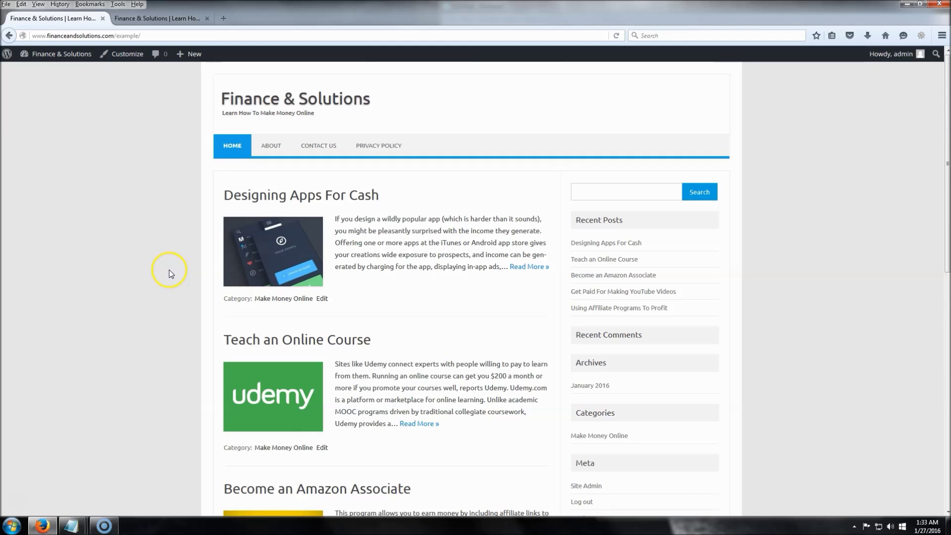
Step: Start customizing the Iconic One theme and examine its Logo and Background Color options
{"action": "left_click", "coordinate": [127, 55]}
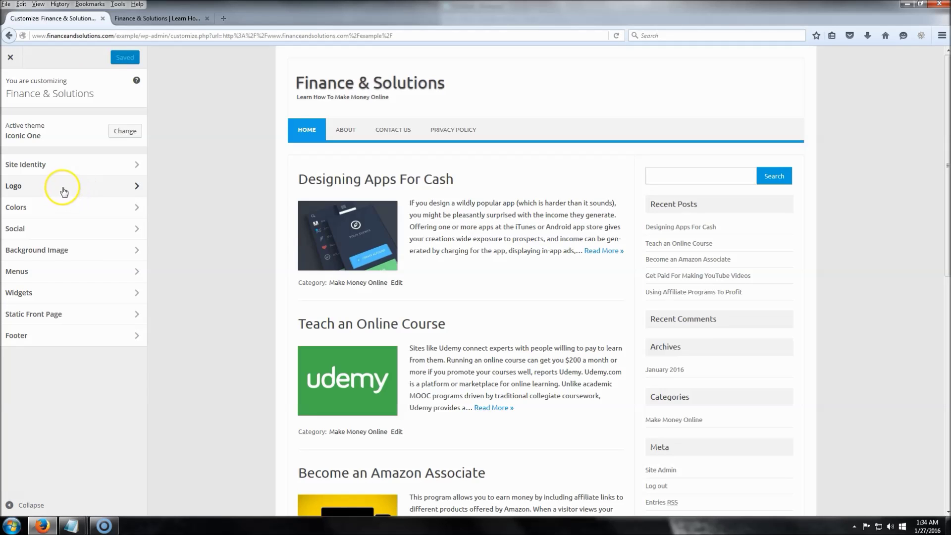
{"action": "left_click", "coordinate": [73, 189]}
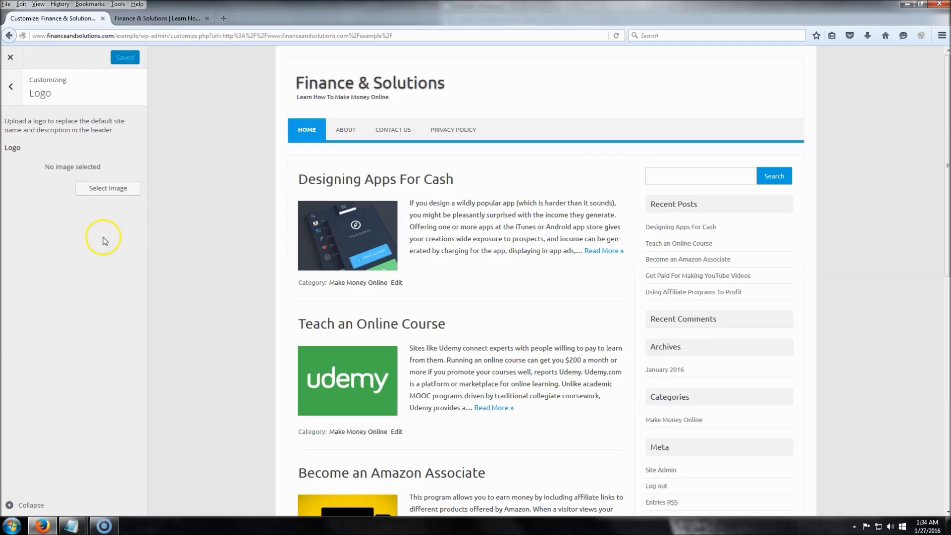
{"action": "left_click", "coordinate": [14, 89]}
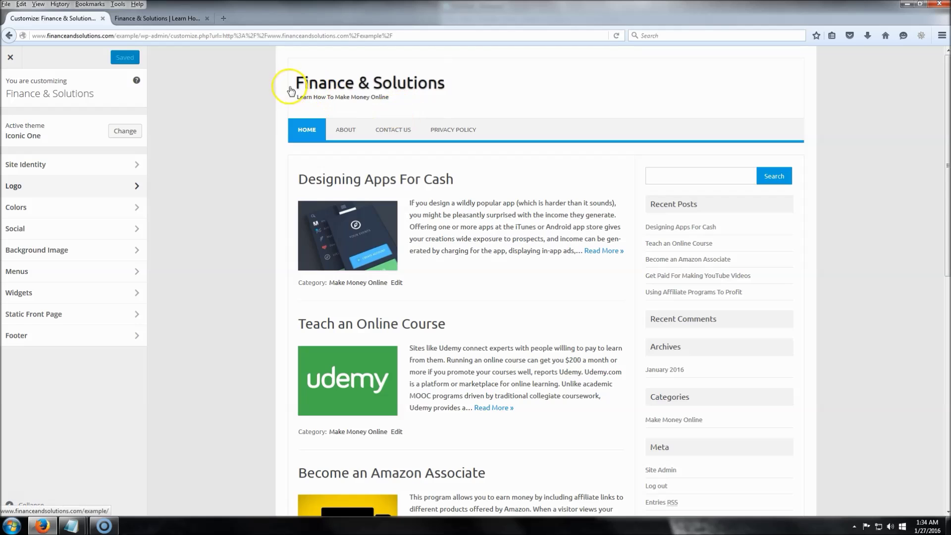
{"action": "left_click", "coordinate": [74, 207]}
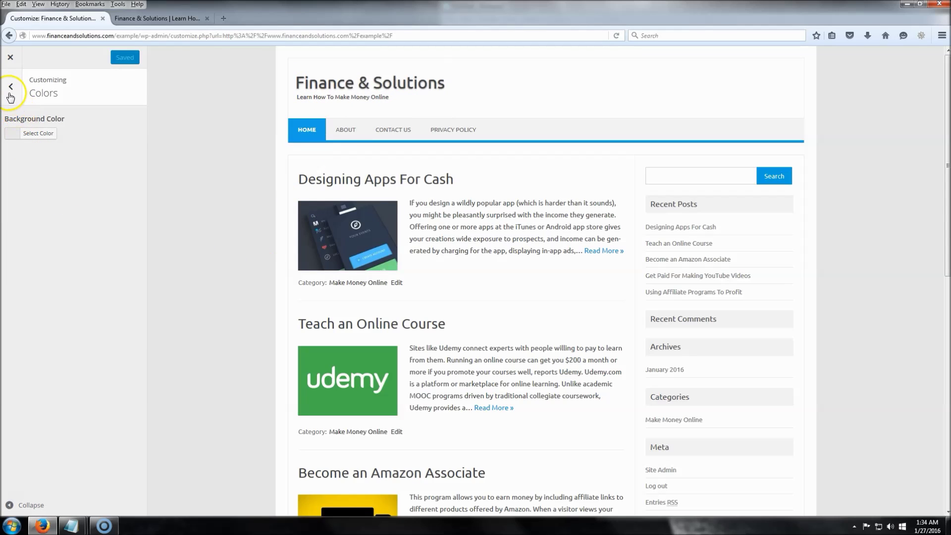
{"action": "left_click", "coordinate": [26, 132]}
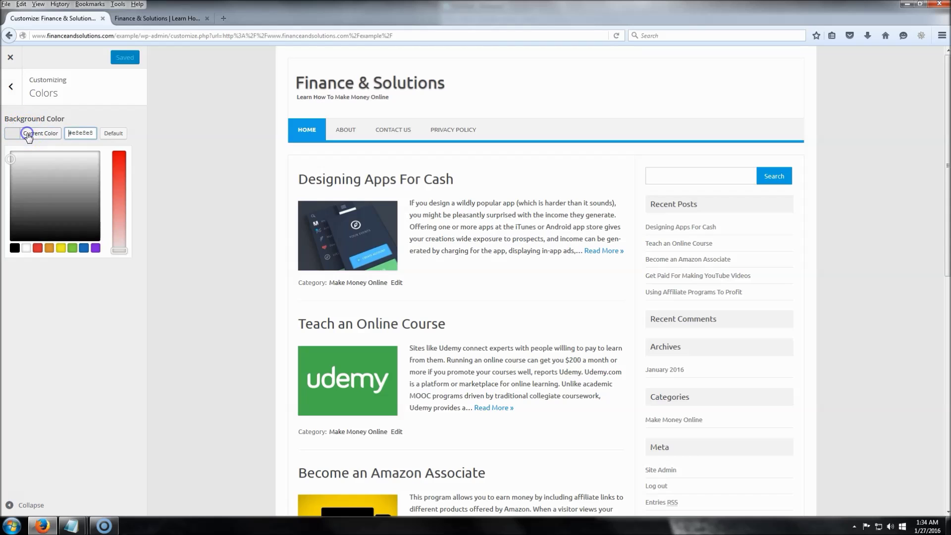
{"action": "left_click", "coordinate": [121, 118]}
{"action": "left_click", "coordinate": [10, 87]}
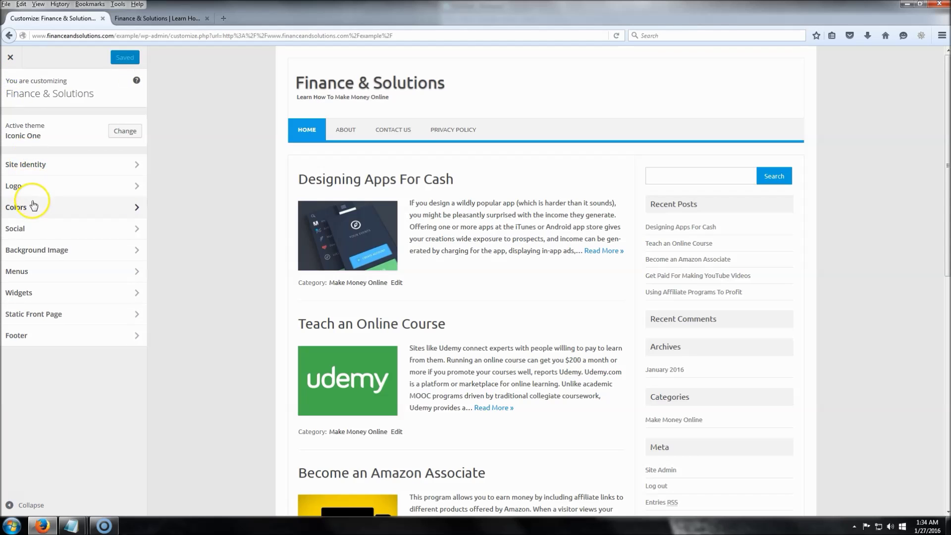
Step: Enable the social buttons in the site header and look over the Twitter, Facebook, Google Plus and rss URL settings
{"action": "left_click", "coordinate": [42, 232]}
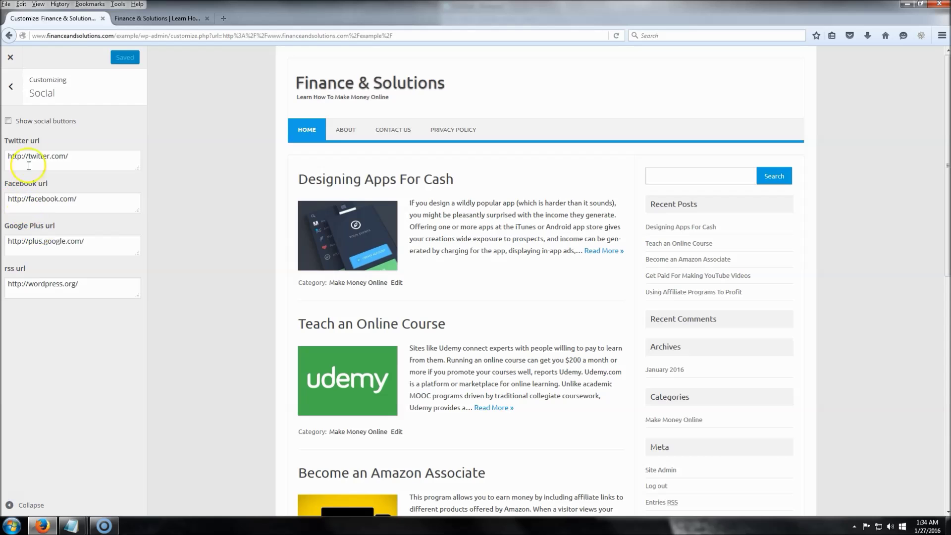
{"action": "left_click", "coordinate": [52, 122]}
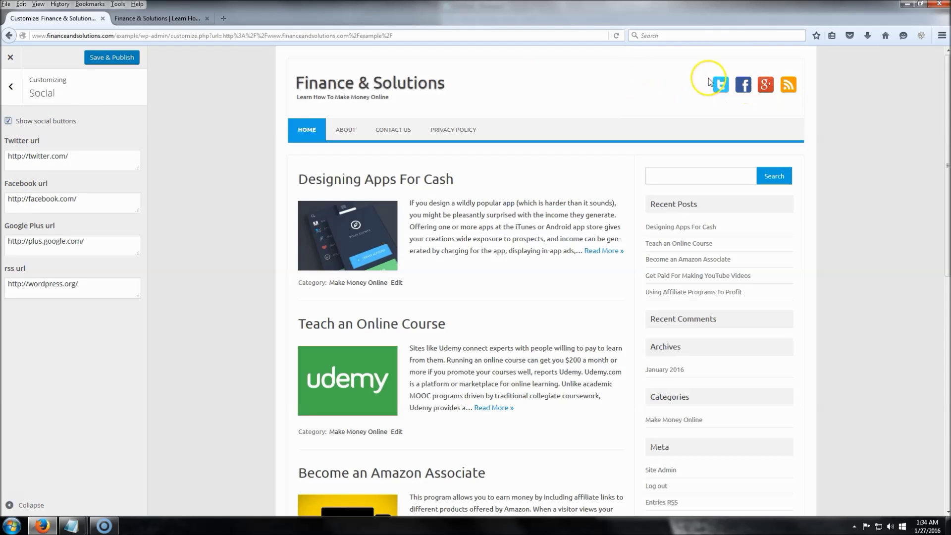
{"action": "left_click", "coordinate": [98, 155]}
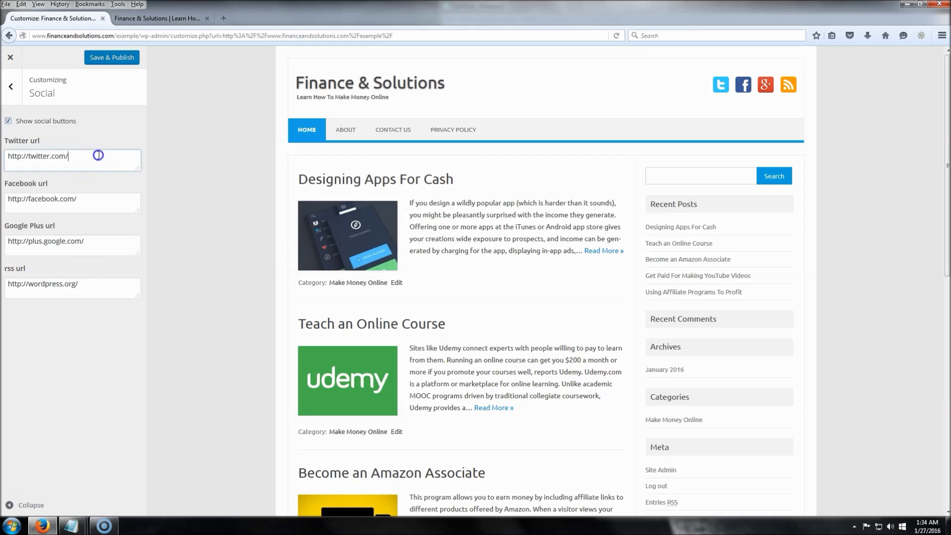
{"action": "left_click", "coordinate": [103, 286]}
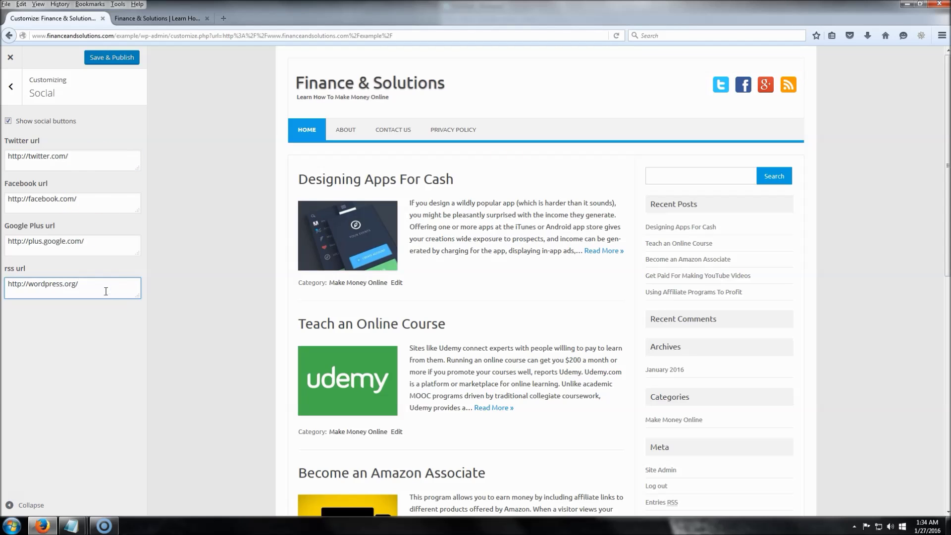
{"action": "left_click", "coordinate": [88, 156]}
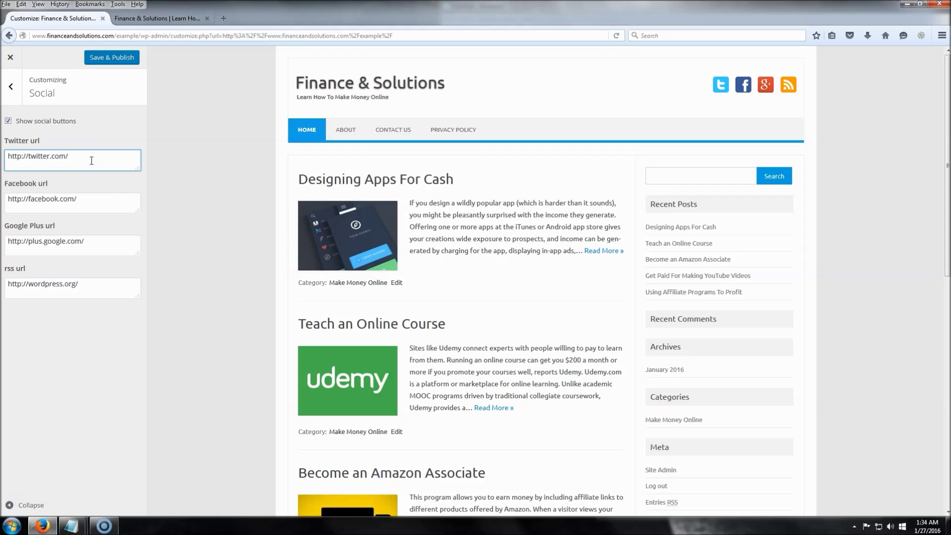
{"action": "left_click", "coordinate": [93, 205]}
{"action": "left_click", "coordinate": [87, 246]}
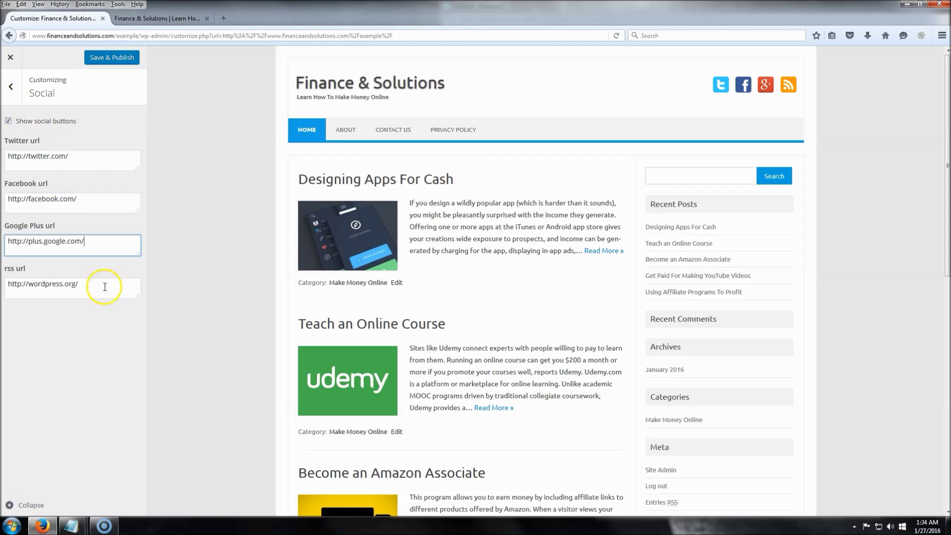
{"action": "left_click", "coordinate": [112, 290]}
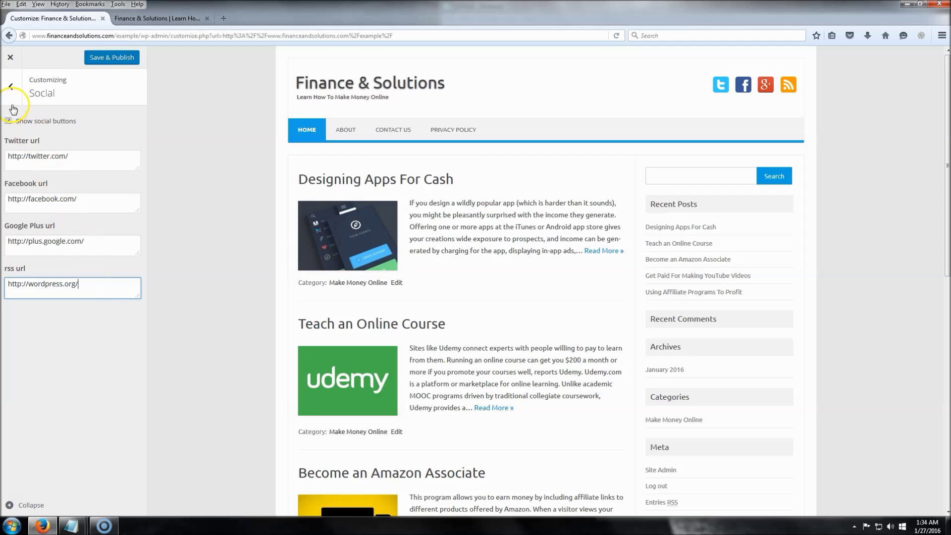
{"action": "left_click", "coordinate": [14, 88]}
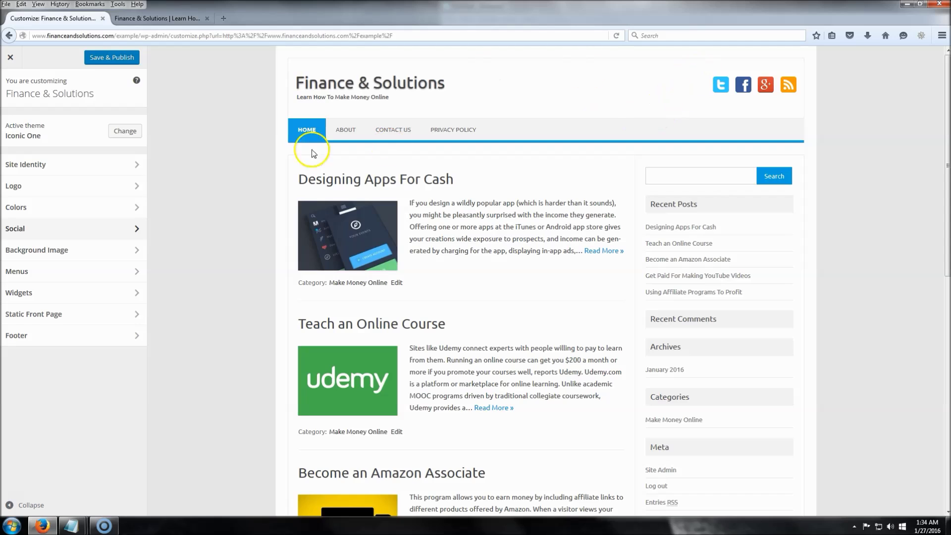
Step: Change the theme's Footer Copyright text to "Copyright 2016 Finance & Solutions"
{"action": "left_click", "coordinate": [69, 335]}
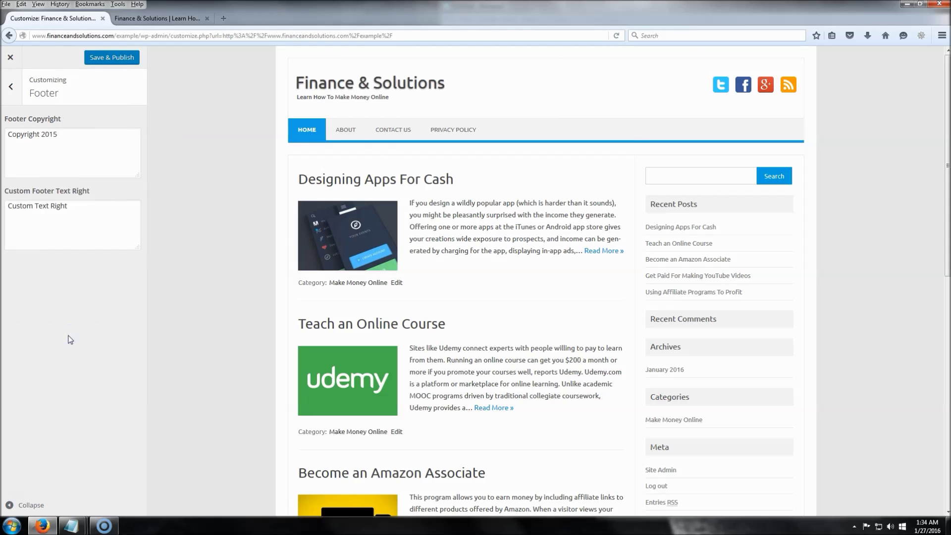
{"action": "left_click", "coordinate": [98, 142]}
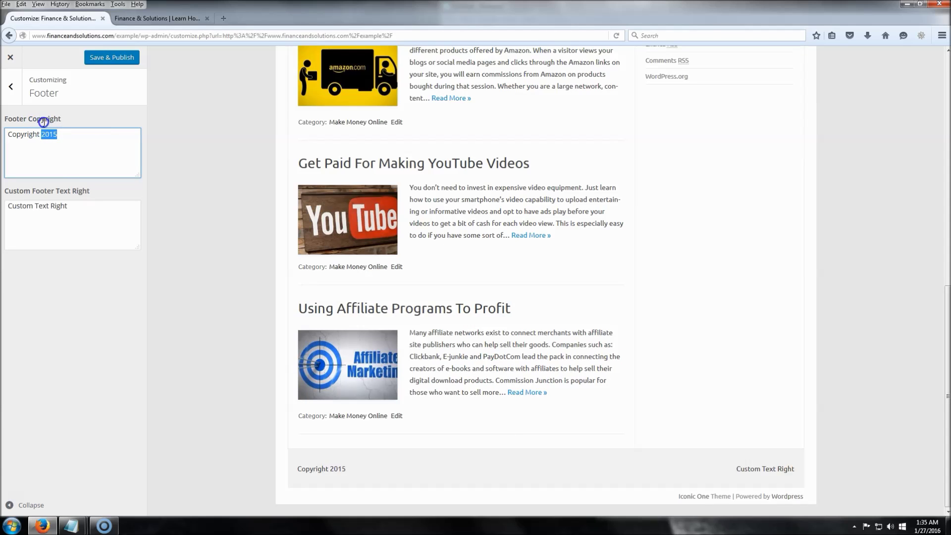
{"action": "key", "text": "BackSpace"}
{"action": "type", "text": "6 Finance & S"}
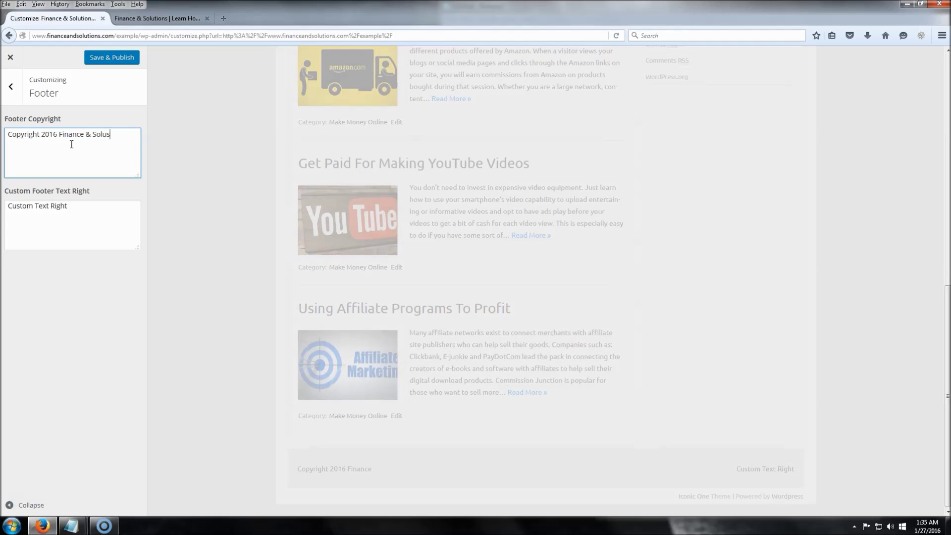
{"action": "type", "text": "olutions"}
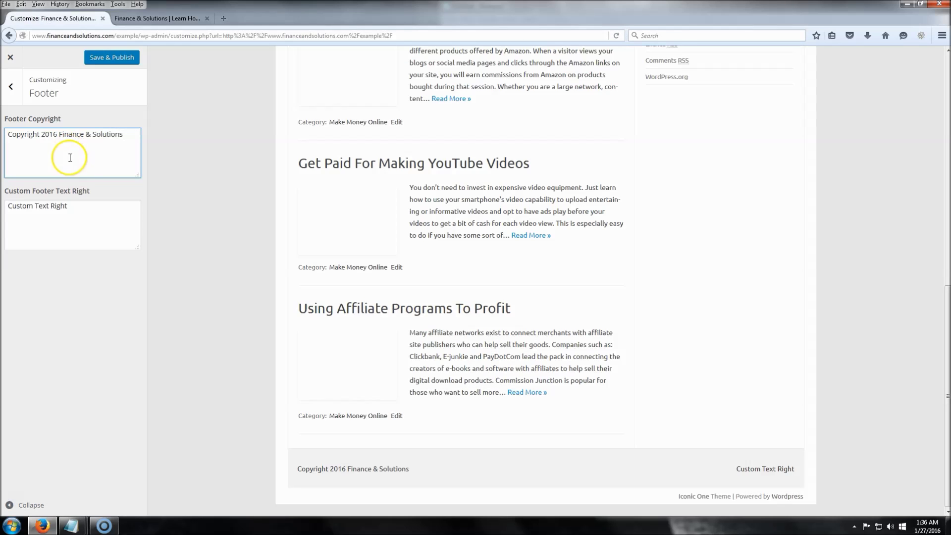
Step: Replace the Custom Footer Text Right with "Make Money Online", publish the theme changes and leave the customizer
{"action": "left_click", "coordinate": [79, 222]}
{"action": "key", "text": "ctrl+a"}
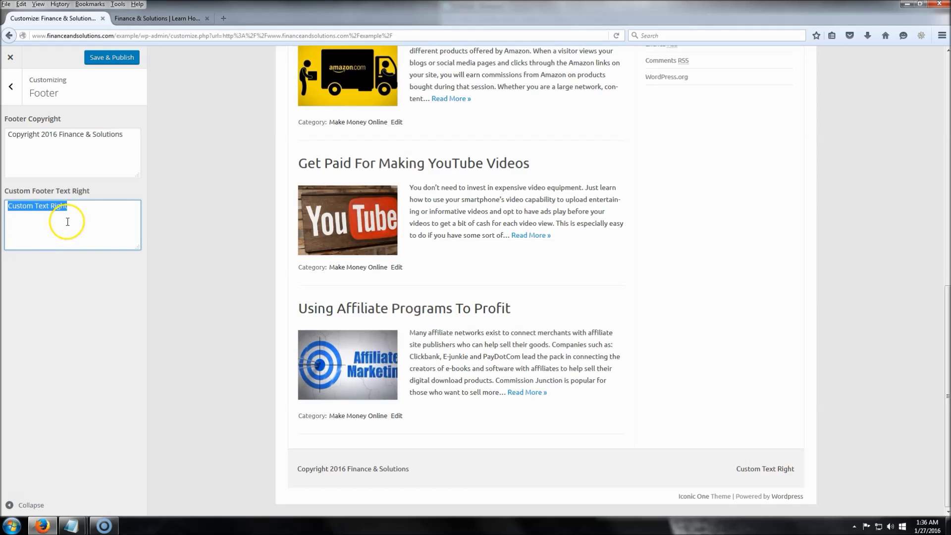
{"action": "key", "text": "BackSpace"}
{"action": "type", "text": "Make Money Online"}
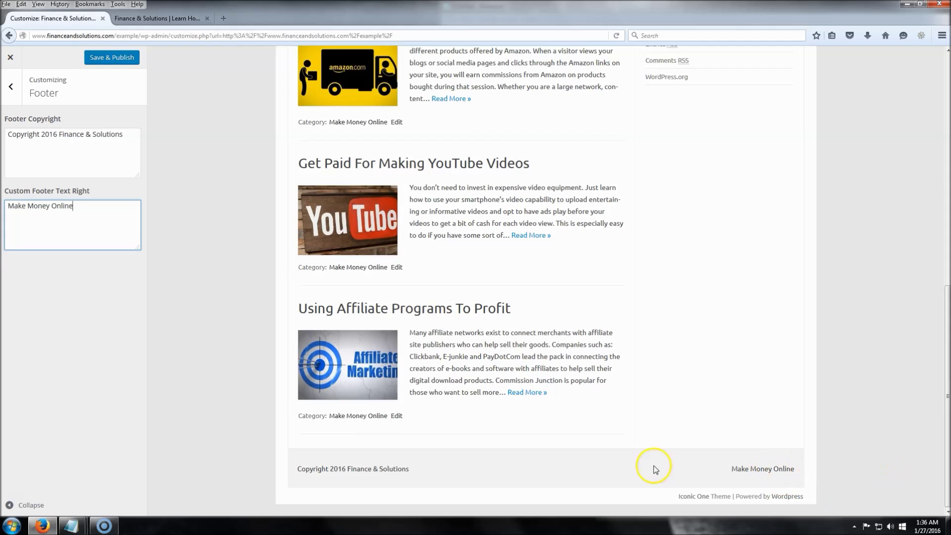
{"action": "left_click", "coordinate": [111, 58]}
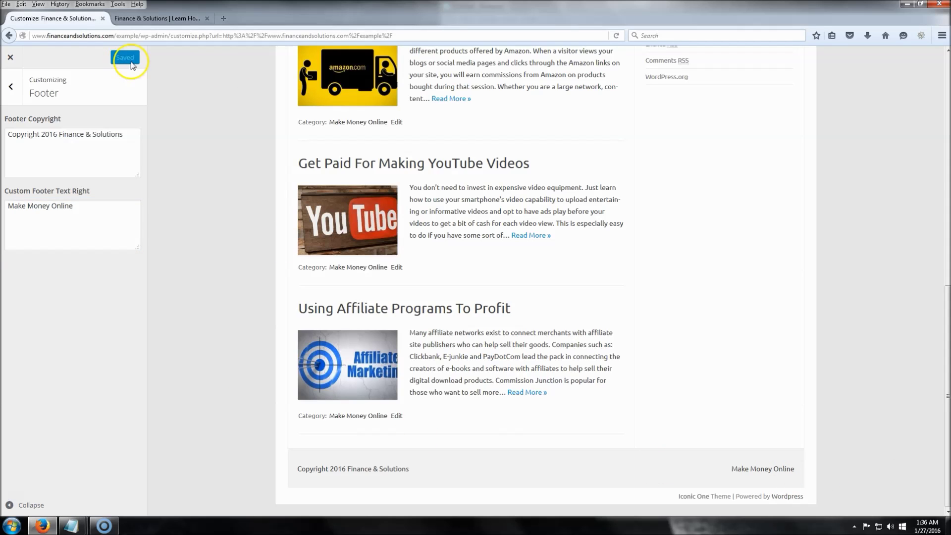
{"action": "left_click", "coordinate": [10, 86]}
{"action": "left_click", "coordinate": [10, 57]}
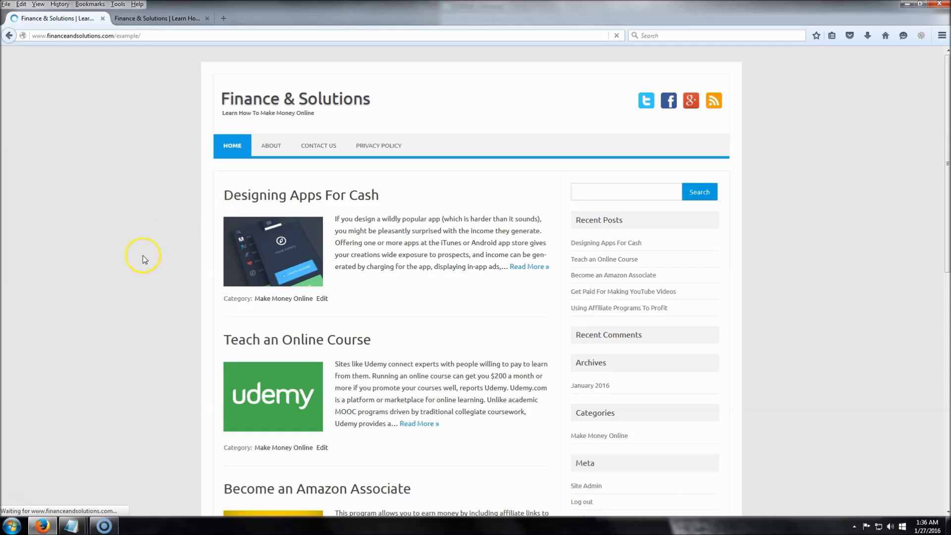
Step: Go to the site's dashboard and open the Widgets management page under Appearance
{"action": "mouse_move", "coordinate": [55, 56]}
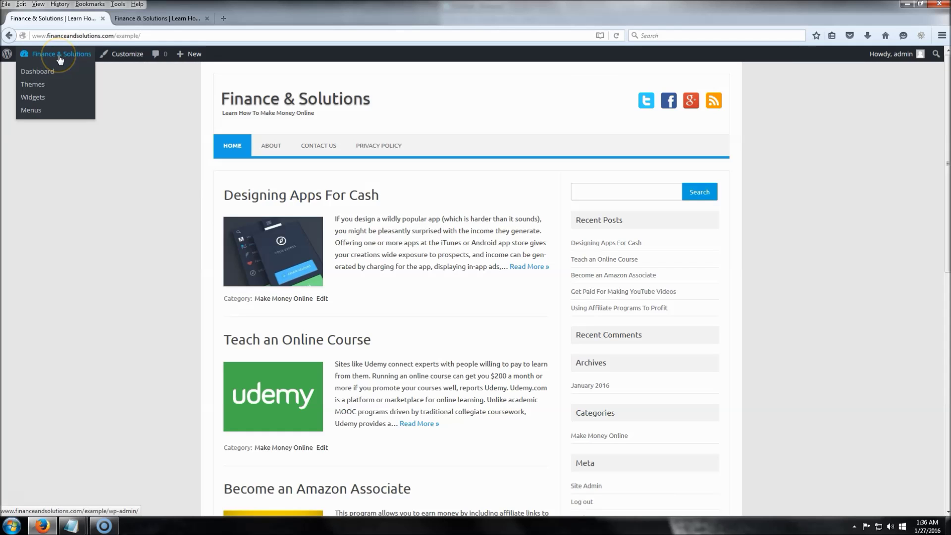
{"action": "left_click", "coordinate": [59, 56]}
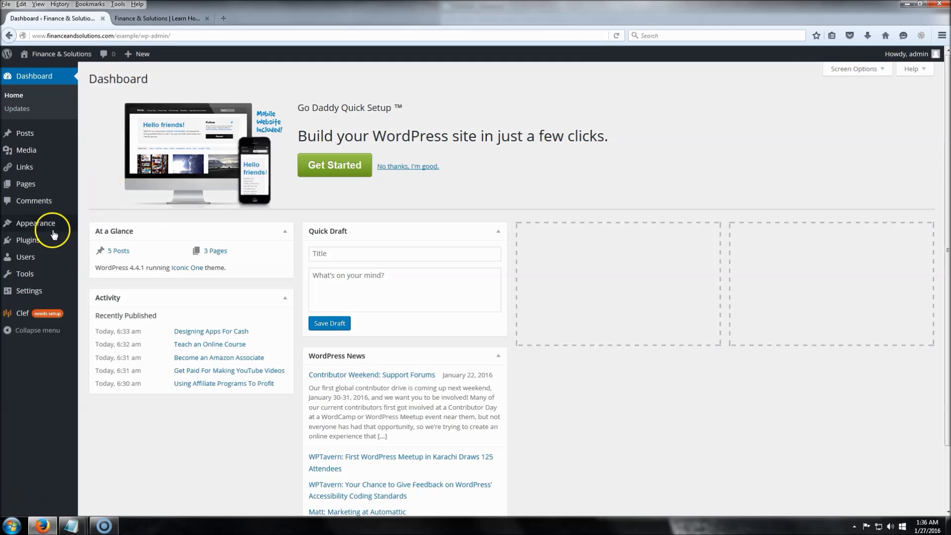
{"action": "mouse_move", "coordinate": [51, 221]}
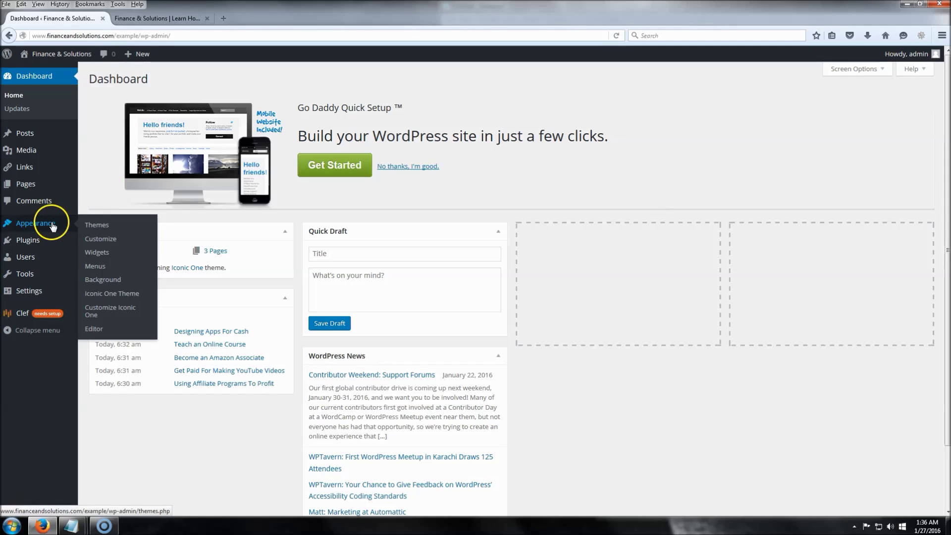
{"action": "left_click", "coordinate": [100, 255]}
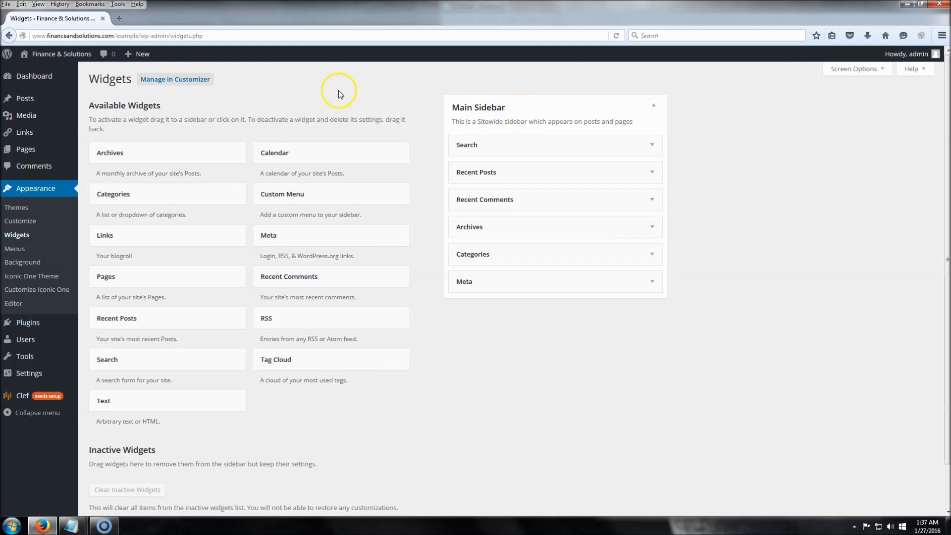
Step: Open the site's home page in a separate browser tab and compare its sidebar with the Main Sidebar widgets
{"action": "right_click", "coordinate": [57, 53]}
{"action": "left_click", "coordinate": [79, 59]}
{"action": "left_click", "coordinate": [151, 19]}
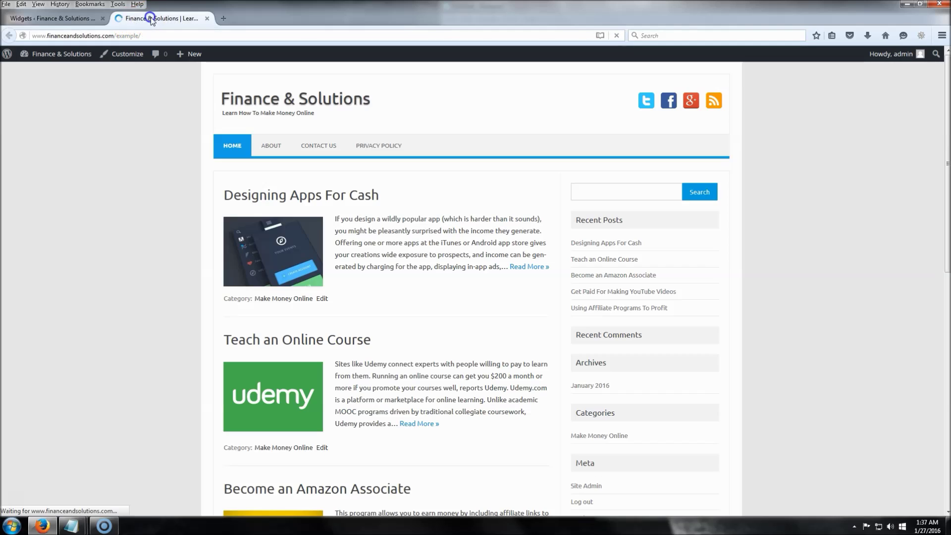
{"action": "left_click", "coordinate": [60, 18]}
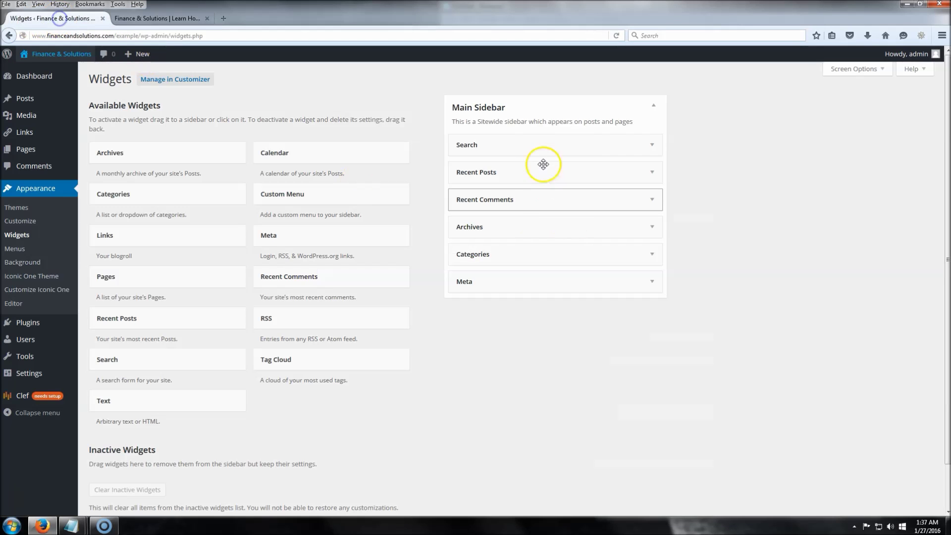
{"action": "left_click", "coordinate": [158, 19]}
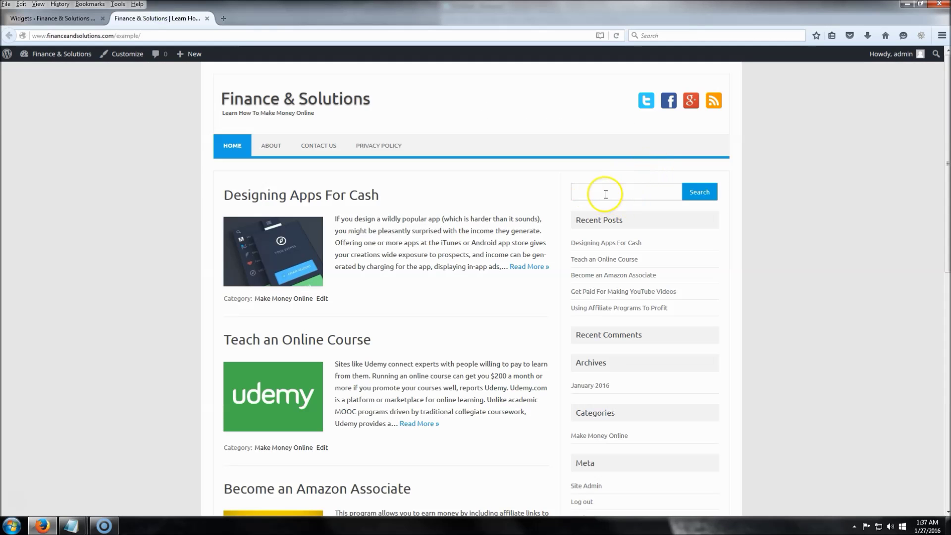
{"action": "left_click", "coordinate": [89, 18]}
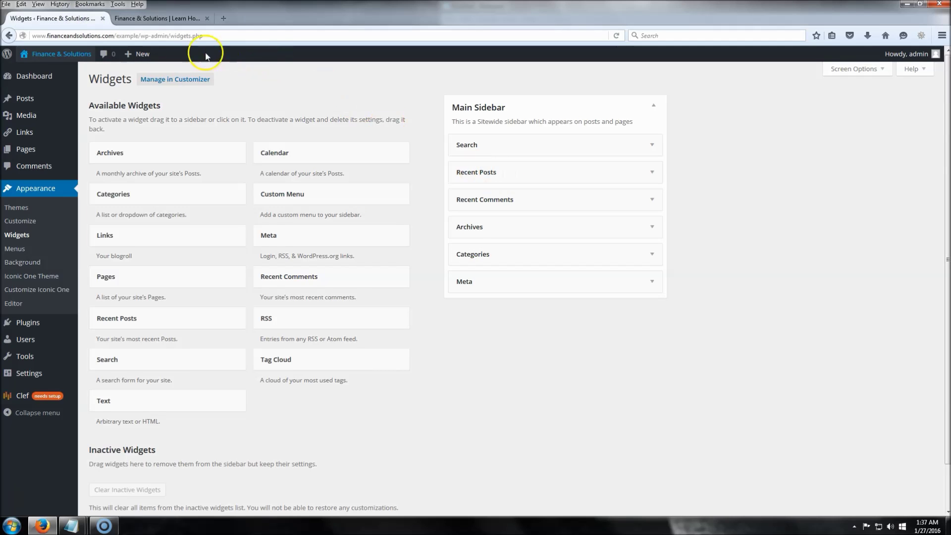
{"action": "left_click", "coordinate": [195, 19]}
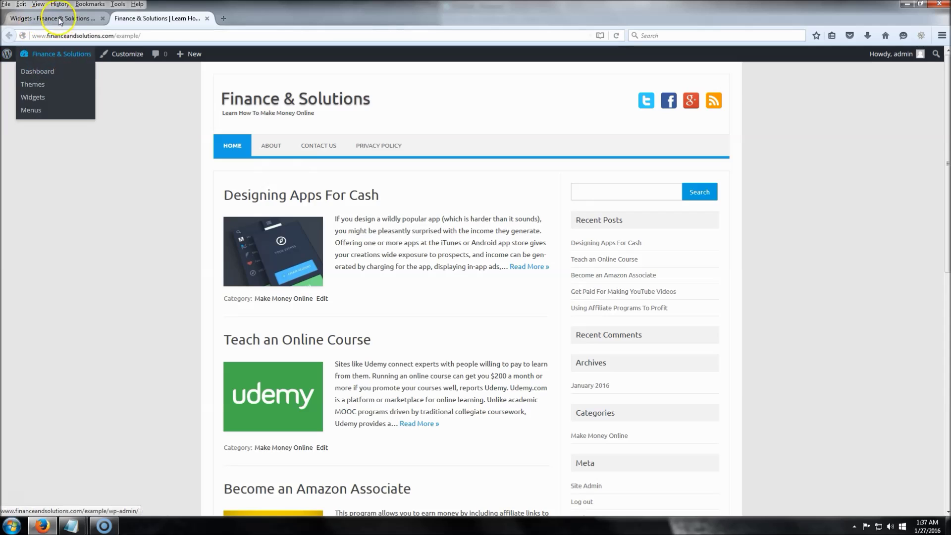
{"action": "left_click", "coordinate": [72, 20]}
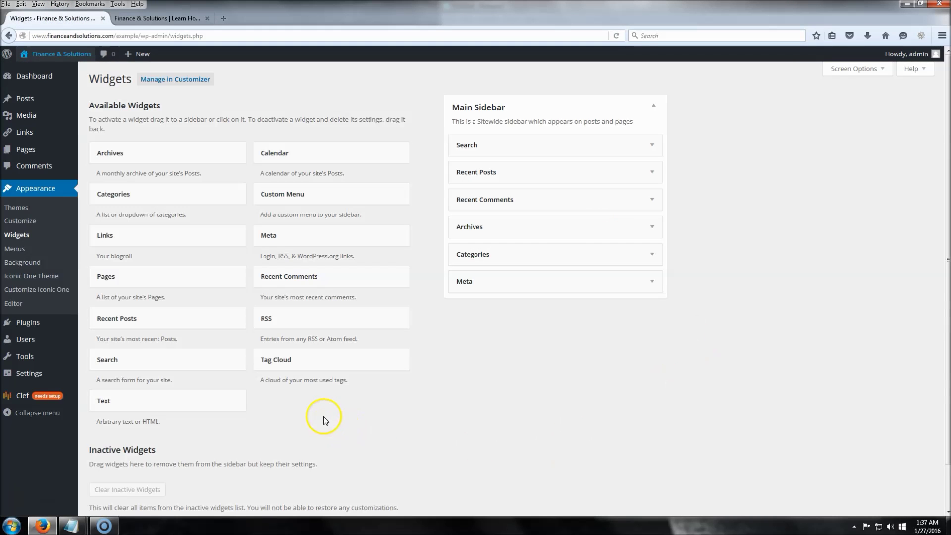
Step: Add a Text widget to the Main Sidebar between Search and Recent Posts, ready for content entry
{"action": "left_click_drag", "start_coordinate": [108, 409], "coordinate": [475, 173]}
{"action": "left_click", "coordinate": [504, 343]}
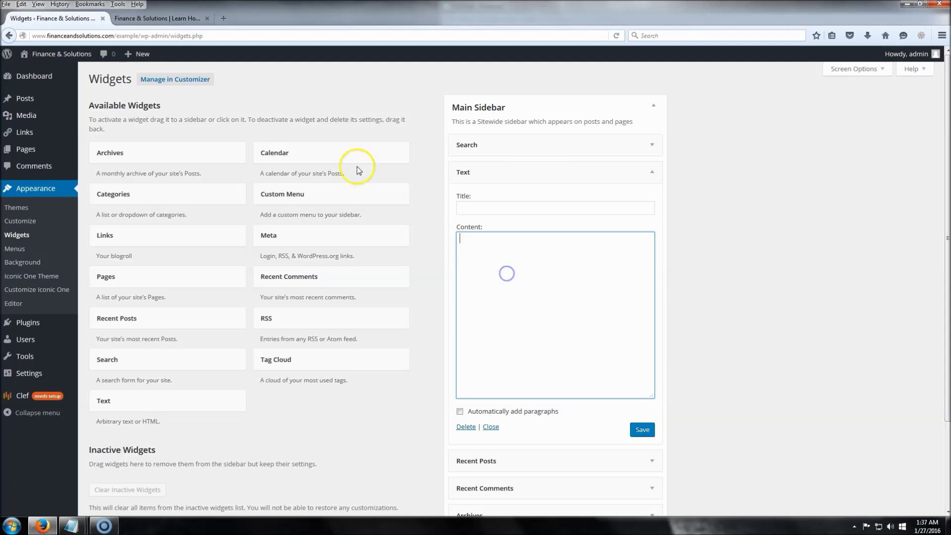
{"action": "left_click", "coordinate": [156, 18]}
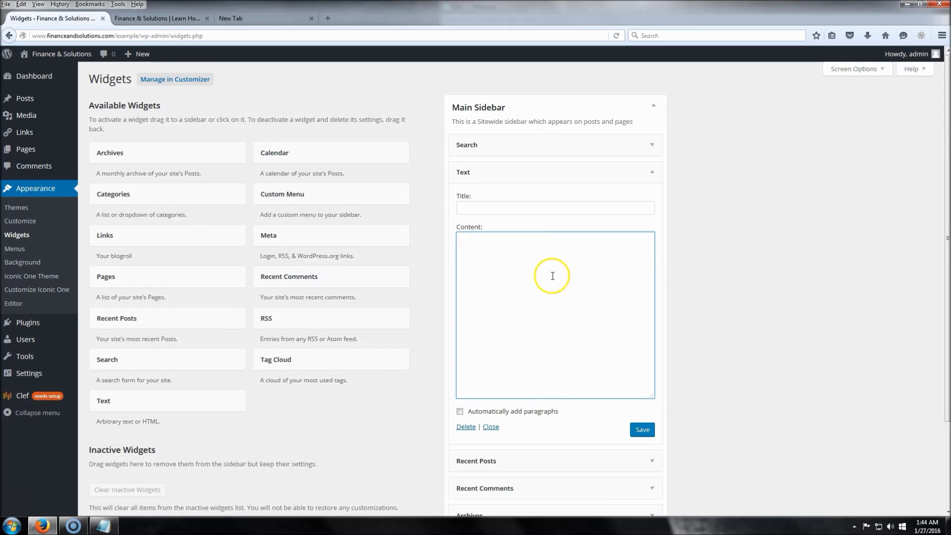
Step: Visit the image hosting site tinypic.com in the new browser tab
{"action": "left_click", "coordinate": [256, 19]}
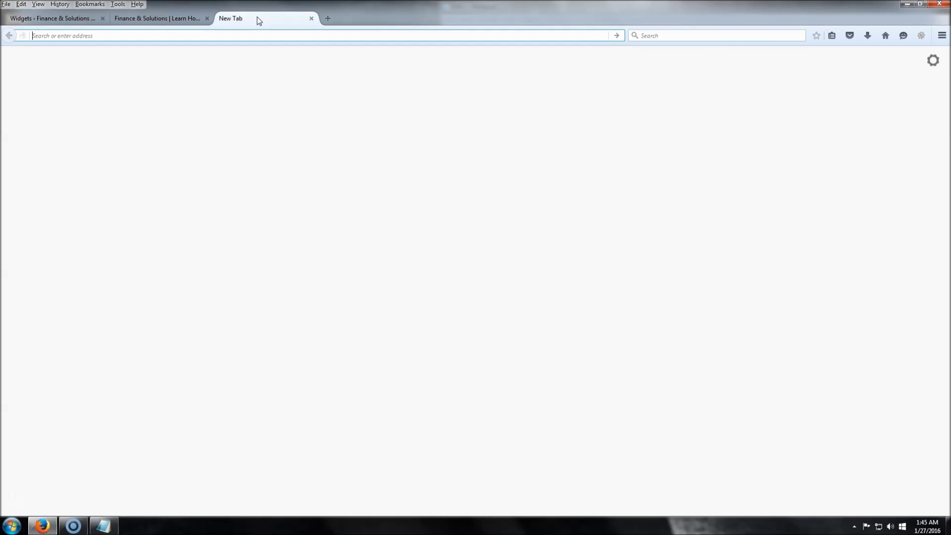
{"action": "type", "text": "tinypic.com"}
{"action": "key", "text": "Return"}
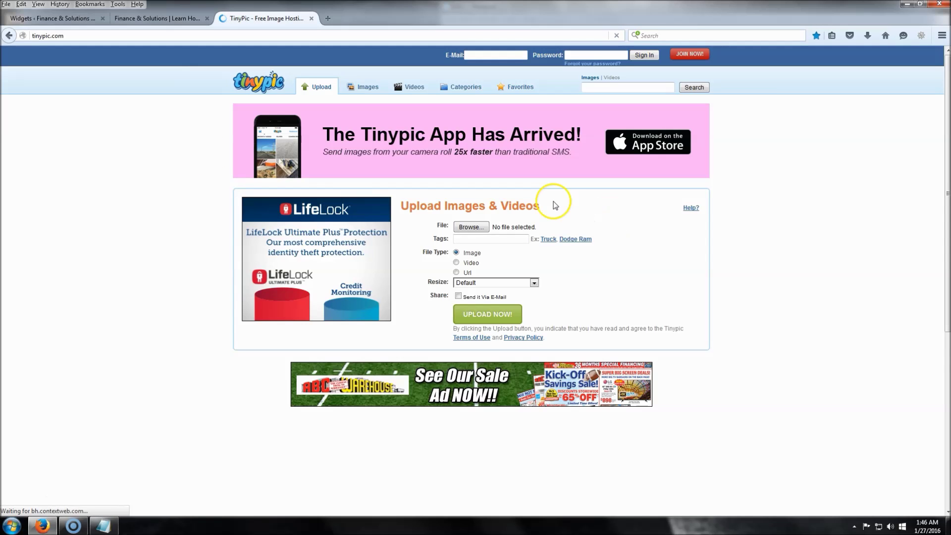
Step: Choose the "fiverr banner" image from the Desktop as the upload file and check the site's sidebar where it will go
{"action": "left_click", "coordinate": [471, 228]}
{"action": "left_click", "coordinate": [290, 248]}
{"action": "scroll", "coordinate": [292, 250], "scroll_direction": "down", "scroll_amount": 5}
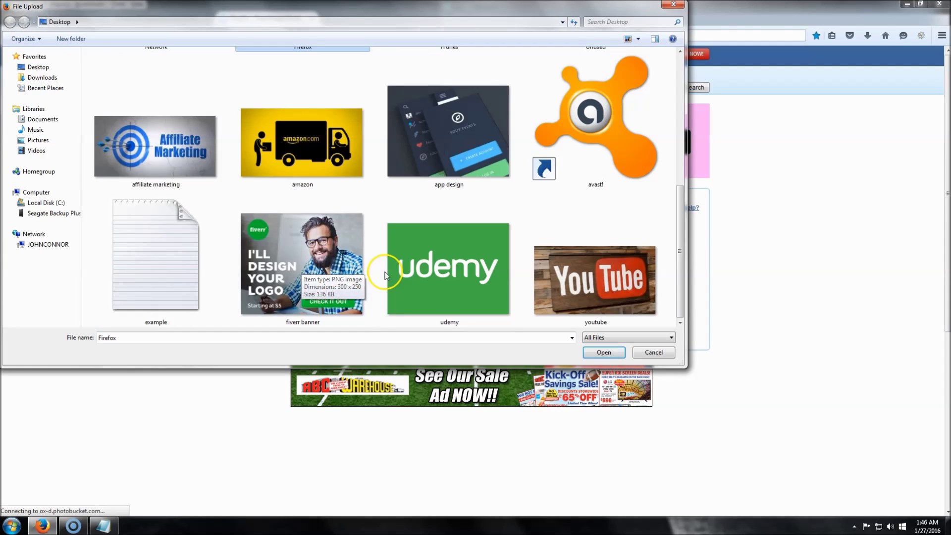
{"action": "left_click", "coordinate": [279, 268]}
{"action": "left_click", "coordinate": [597, 352]}
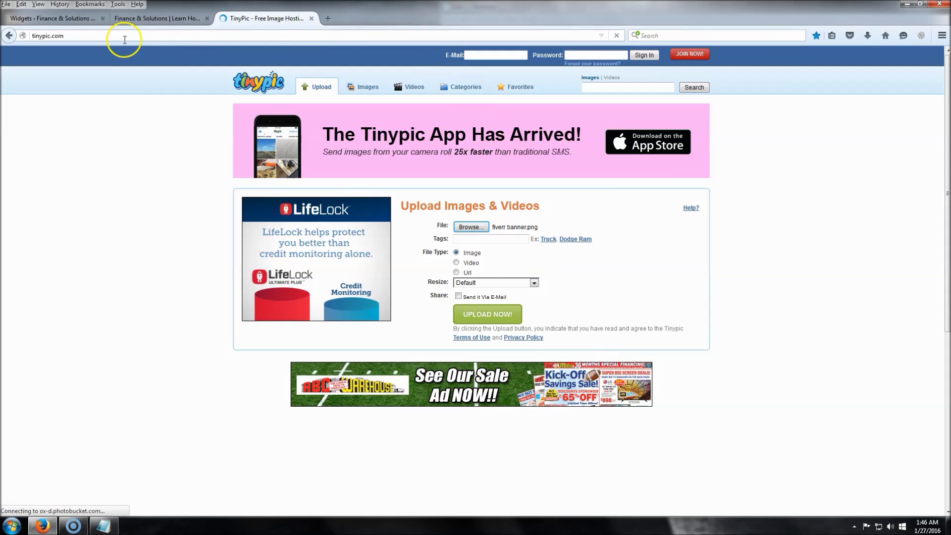
{"action": "left_click", "coordinate": [163, 19]}
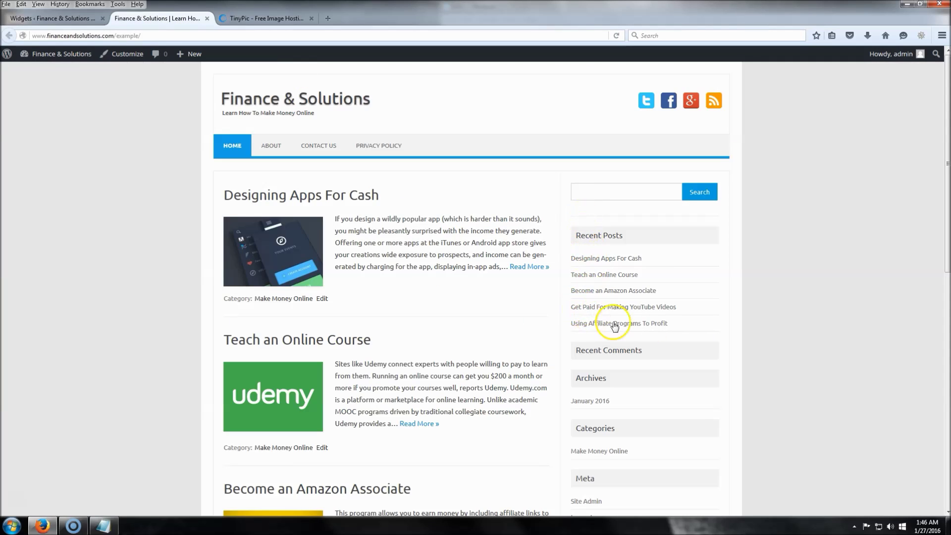
{"action": "left_click", "coordinate": [260, 19]}
Step: Upload the banner image to TinyPic, revealing and entering the requested security code in the answer field
{"action": "left_click", "coordinate": [489, 316]}
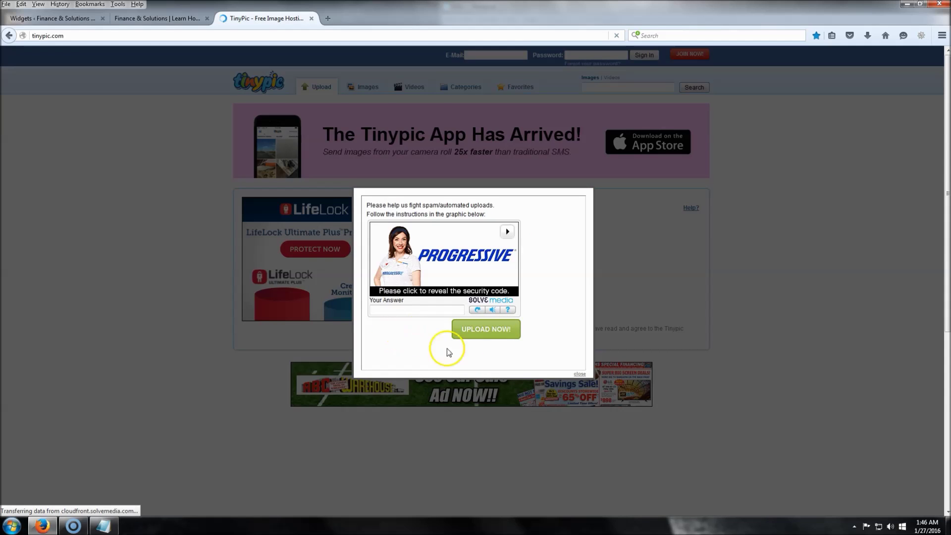
{"action": "left_click", "coordinate": [425, 275]}
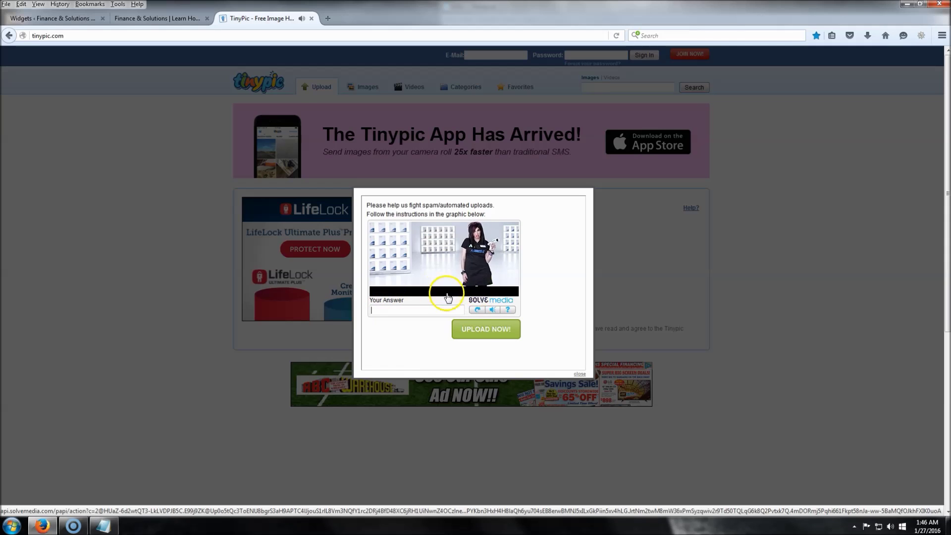
{"action": "left_click", "coordinate": [406, 313]}
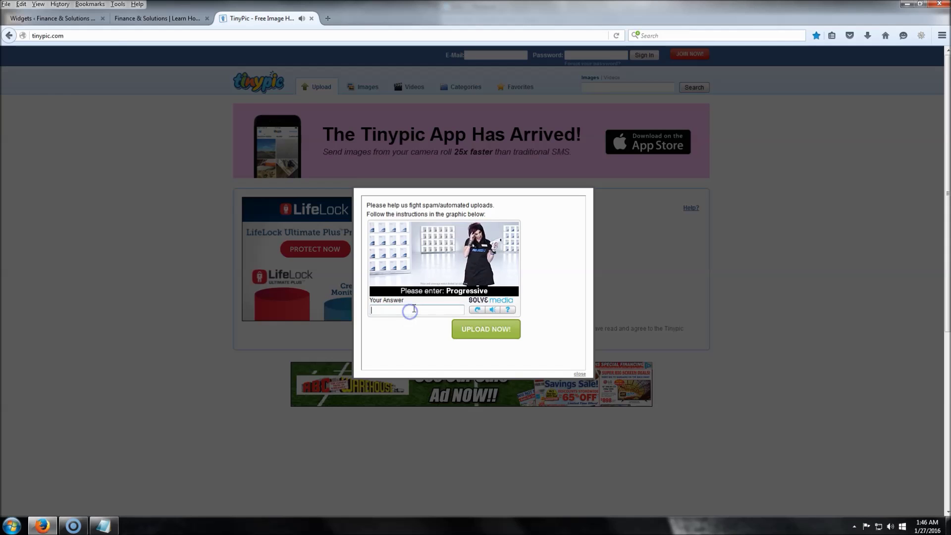
{"action": "type", "text": "progres"}
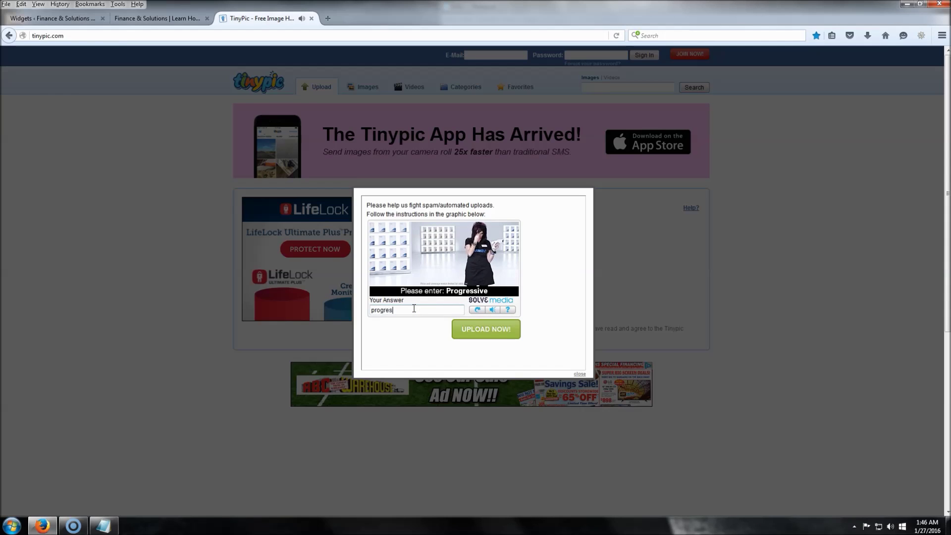
{"action": "type", "text": "sive"}
{"action": "key", "text": "Return"}
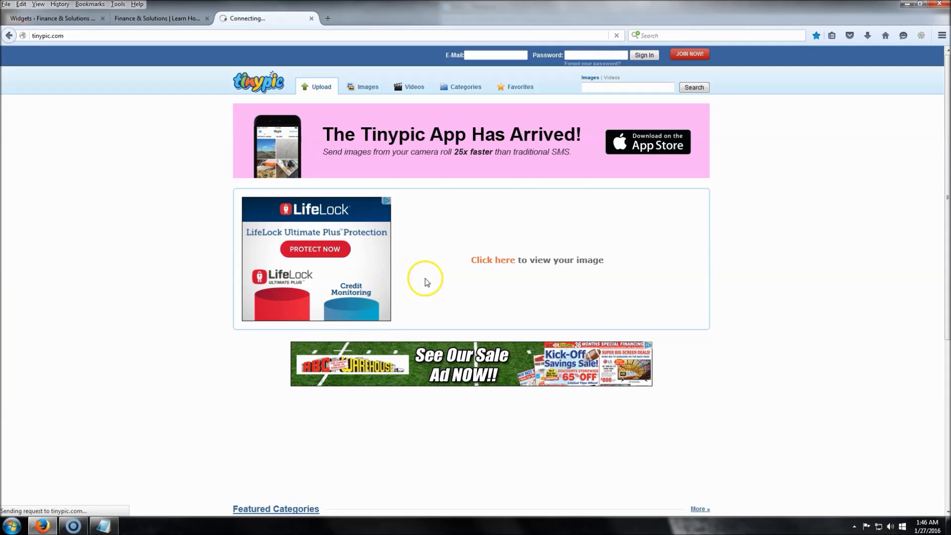
Step: View the uploaded banner's share links, copy its "HTML for Websites" code and close the TinyPic tab
{"action": "left_click", "coordinate": [502, 259]}
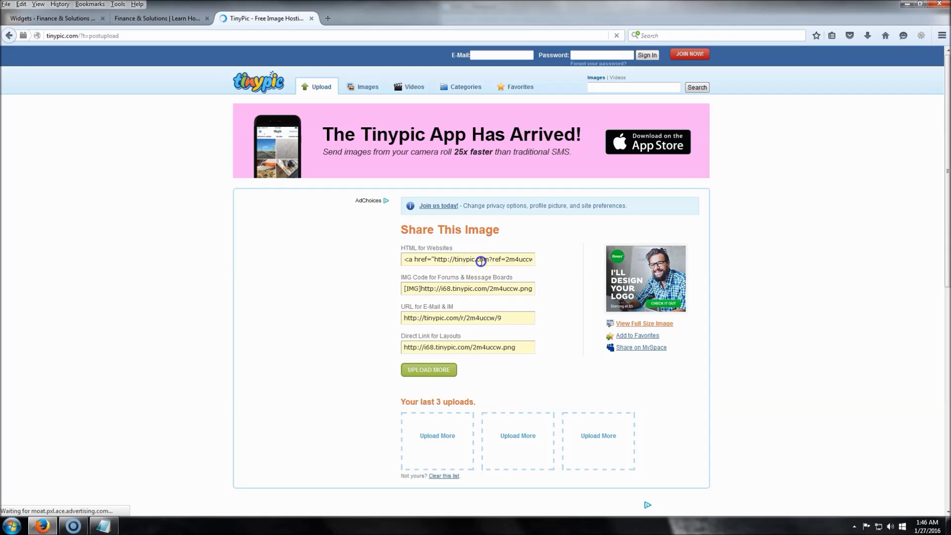
{"action": "left_click", "coordinate": [447, 259]}
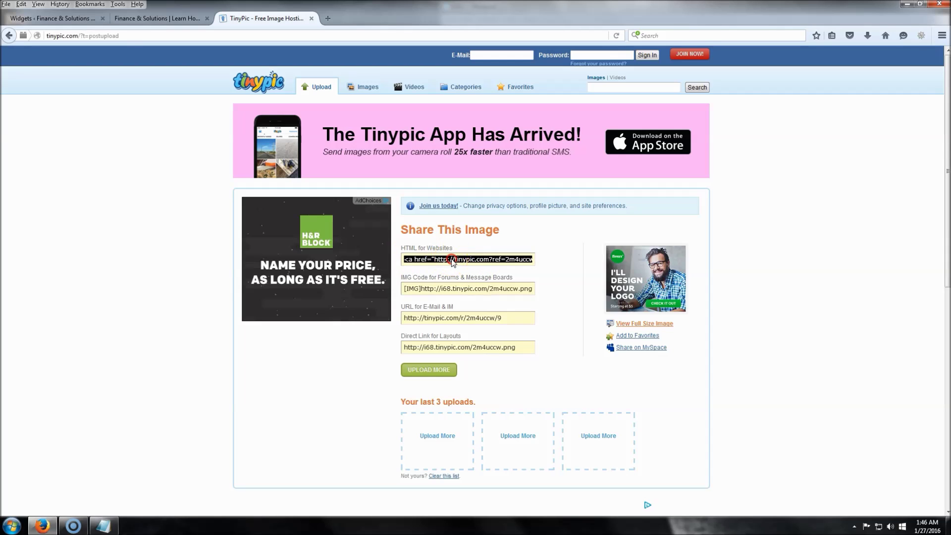
{"action": "right_click", "coordinate": [451, 259]}
{"action": "left_click", "coordinate": [481, 278]}
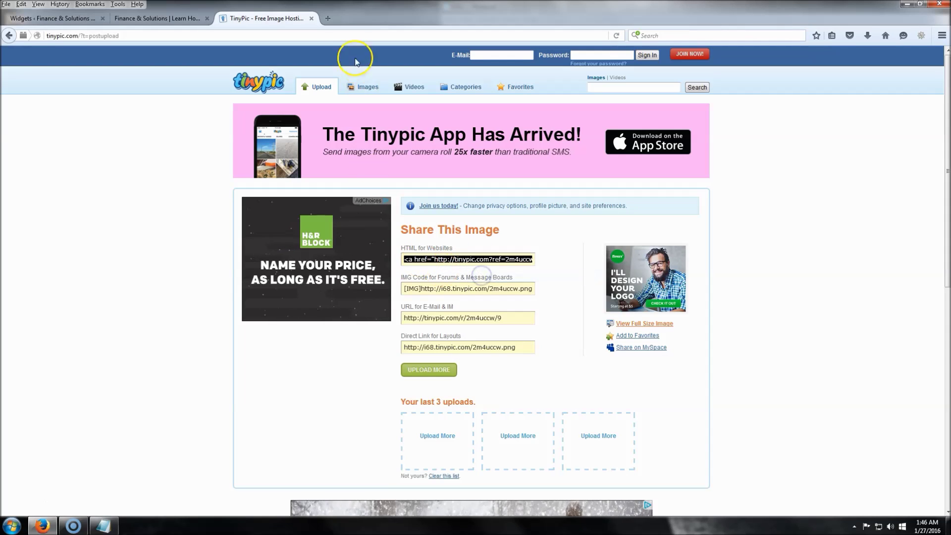
{"action": "left_click", "coordinate": [312, 19]}
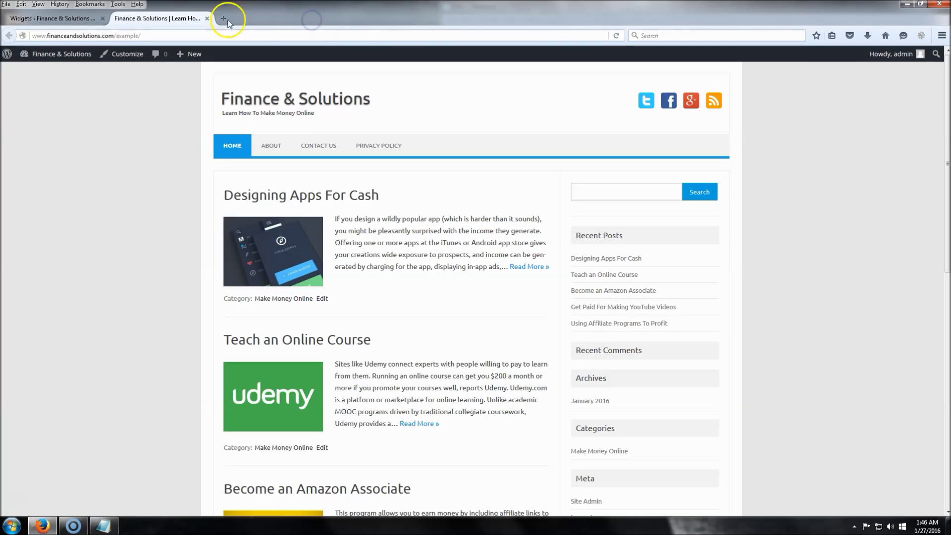
Step: Paste the copied TinyPic HTML code into the Main Sidebar's Text widget, save it and reload the site to check the banner
{"action": "left_click", "coordinate": [54, 18]}
{"action": "right_click", "coordinate": [504, 264]}
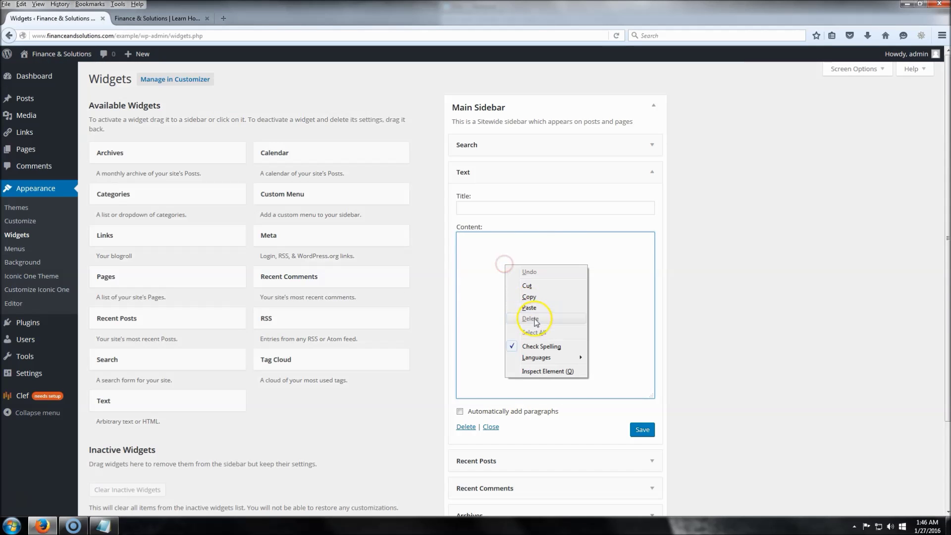
{"action": "left_click", "coordinate": [543, 310]}
{"action": "left_click", "coordinate": [639, 425]}
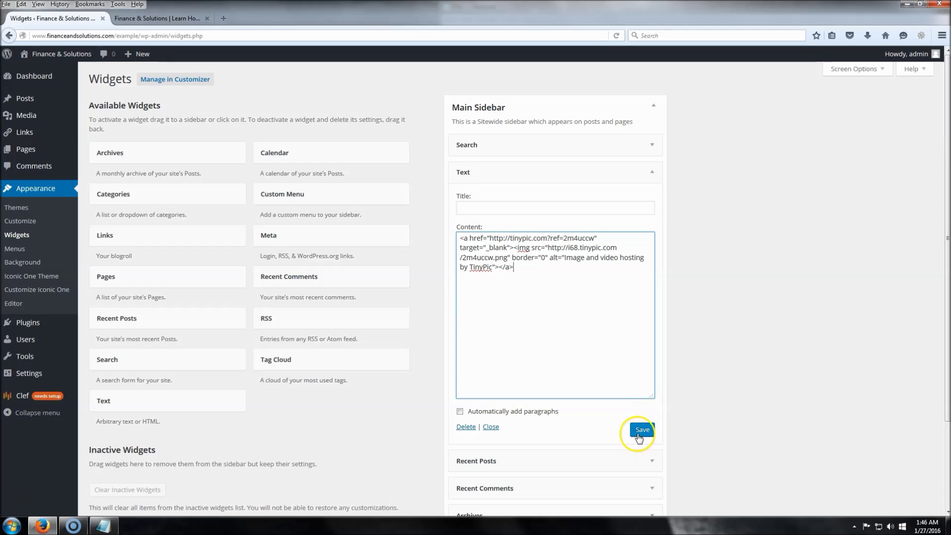
{"action": "left_click", "coordinate": [648, 434]}
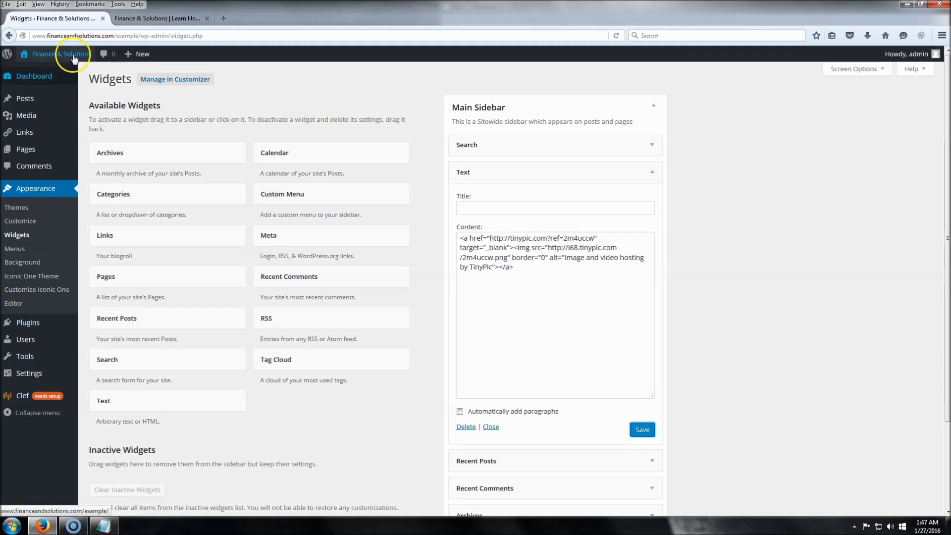
{"action": "left_click", "coordinate": [171, 18]}
{"action": "left_click", "coordinate": [616, 35]}
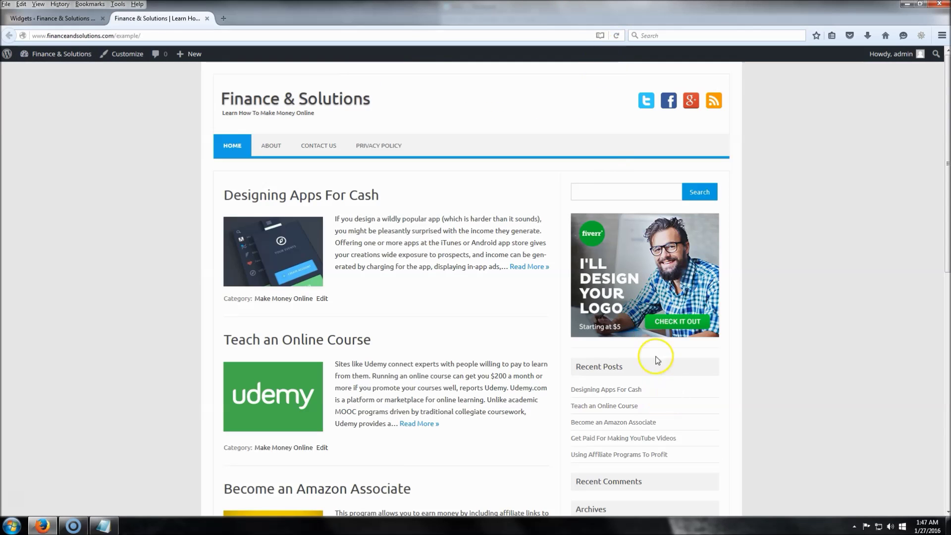
Step: Highlight the banner's link address in the Text widget's code, leave it as is and collapse the widget
{"action": "left_click", "coordinate": [69, 19]}
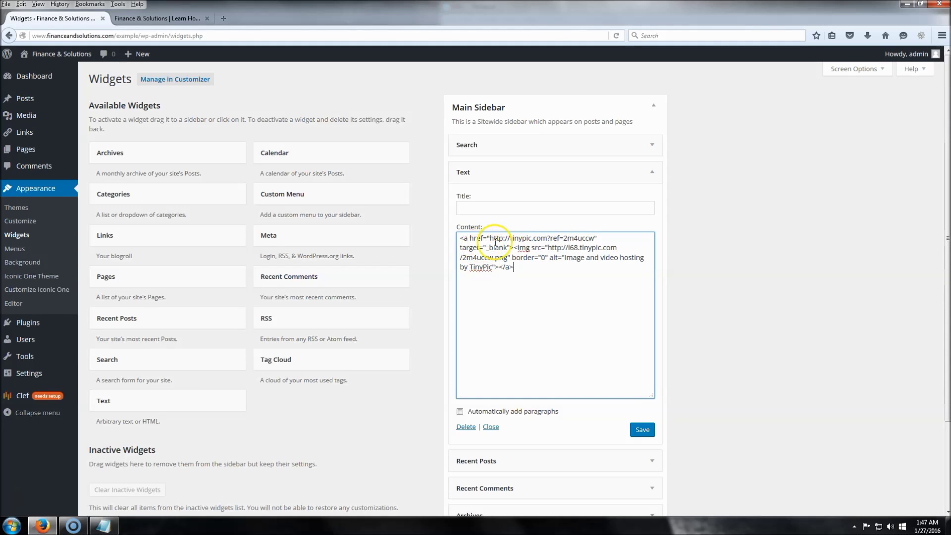
{"action": "left_click_drag", "start_coordinate": [490, 239], "coordinate": [595, 238]}
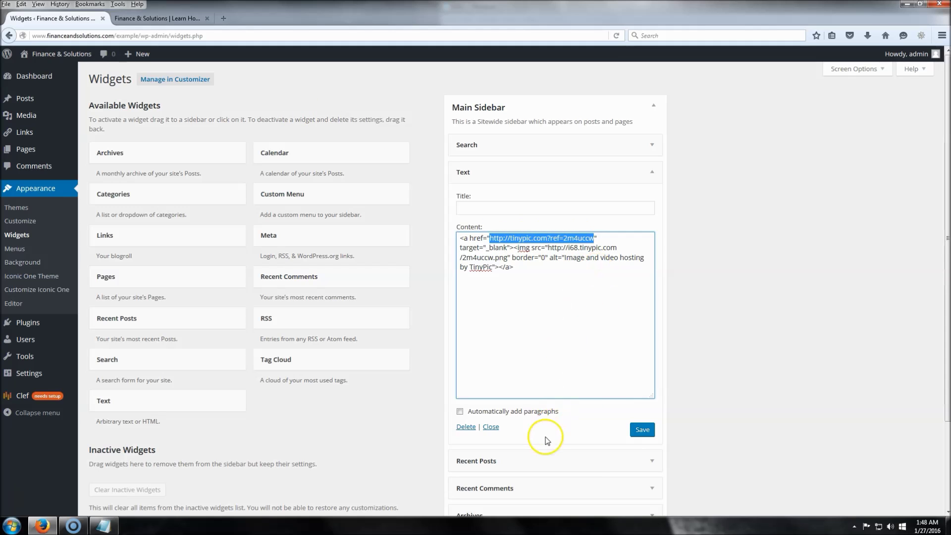
{"action": "left_click", "coordinate": [492, 428]}
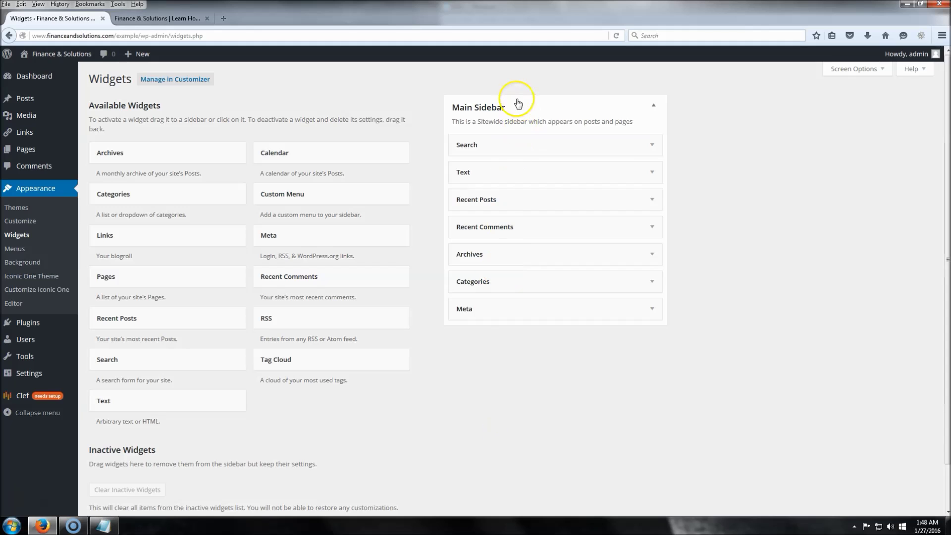
Step: Delete the Meta and Archives widgets from the Main Sidebar and look into the Recent Comments widget
{"action": "left_click", "coordinate": [573, 310]}
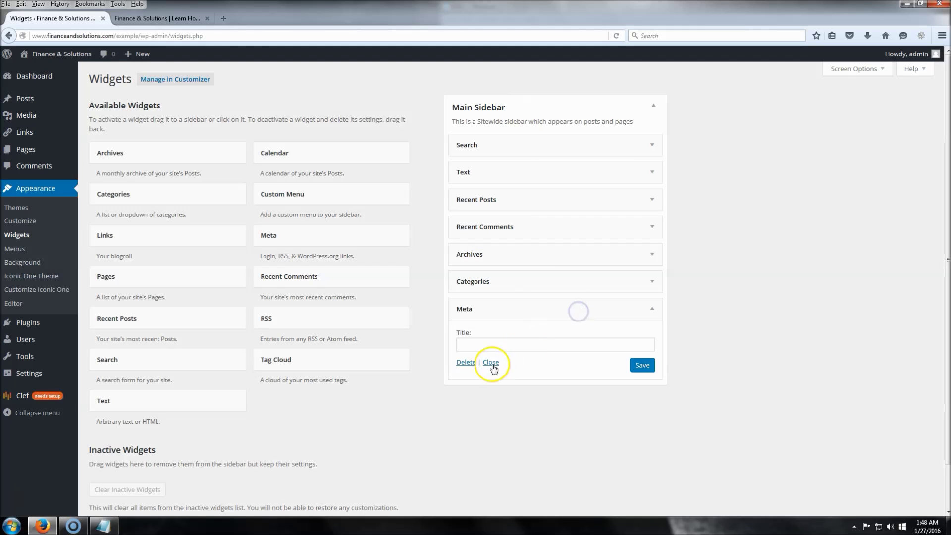
{"action": "left_click", "coordinate": [470, 364]}
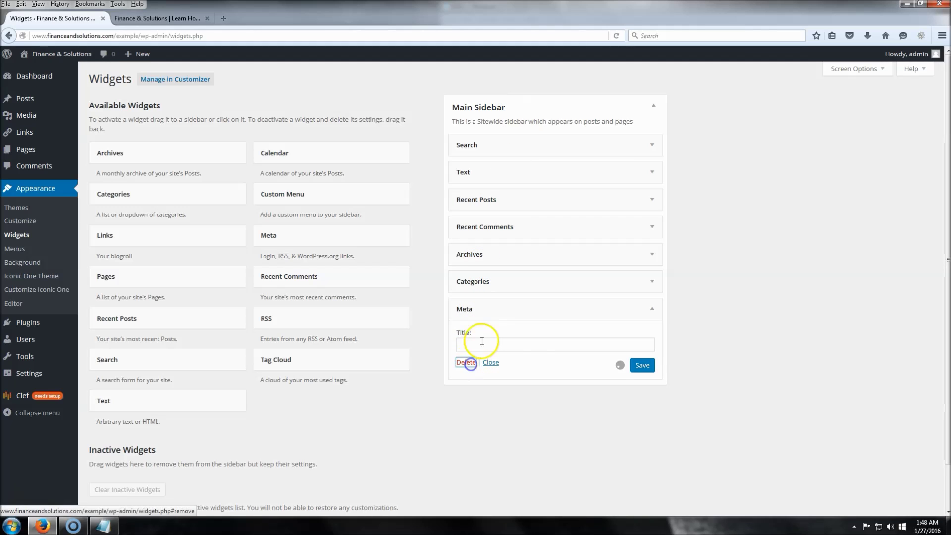
{"action": "left_click", "coordinate": [534, 260]}
{"action": "left_click", "coordinate": [467, 336]}
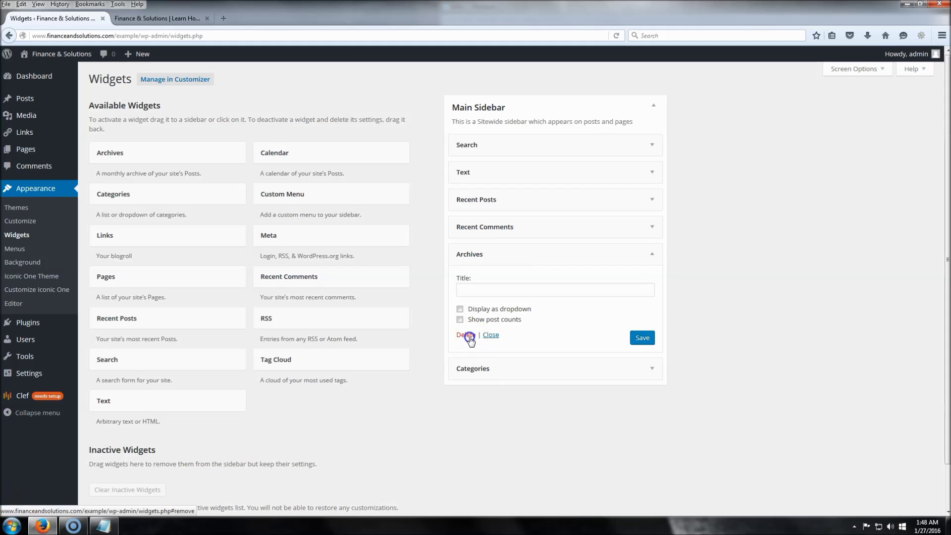
{"action": "left_click", "coordinate": [556, 232]}
{"action": "left_click", "coordinate": [557, 233]}
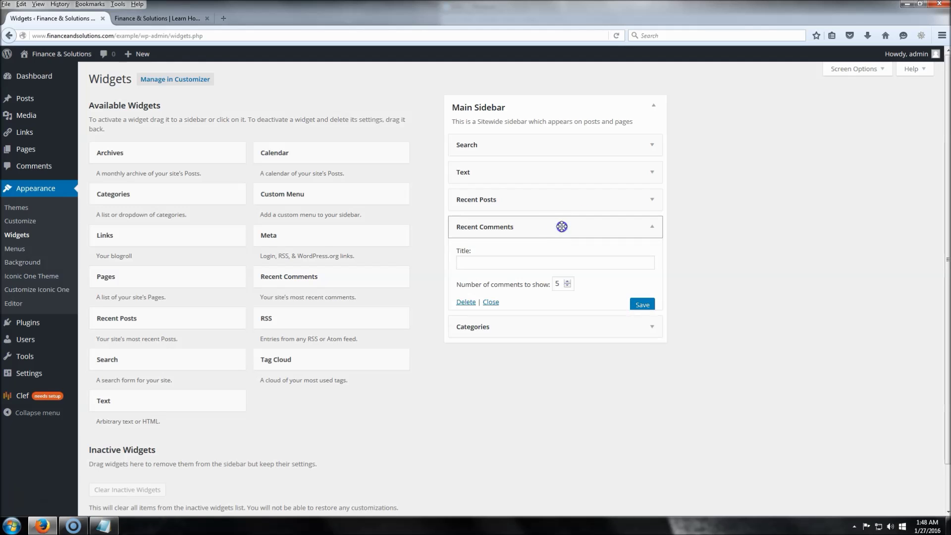
Step: Reload the site's home page and examine its posts, the remaining sidebar widgets and the Fiverr banner
{"action": "left_click", "coordinate": [158, 18]}
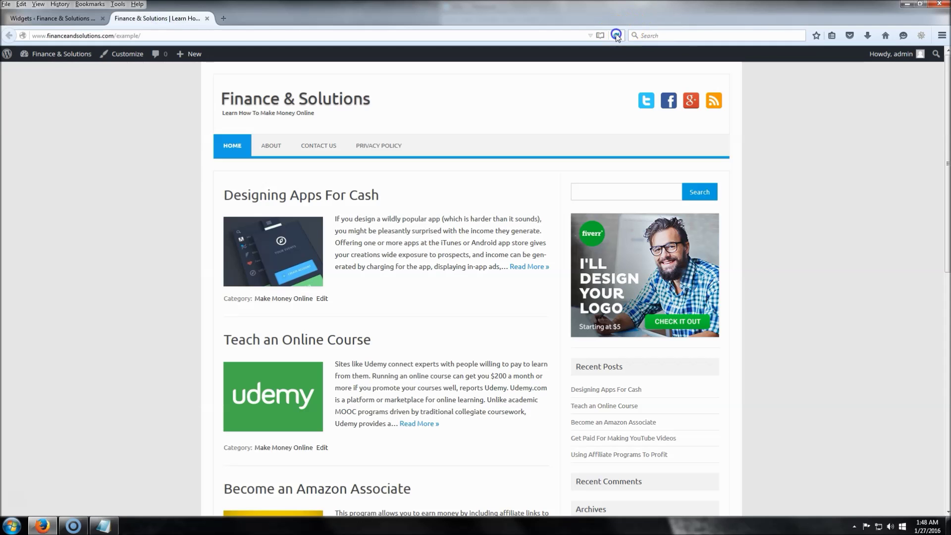
{"action": "scroll", "coordinate": [510, 265], "scroll_direction": "down", "scroll_amount": 3}
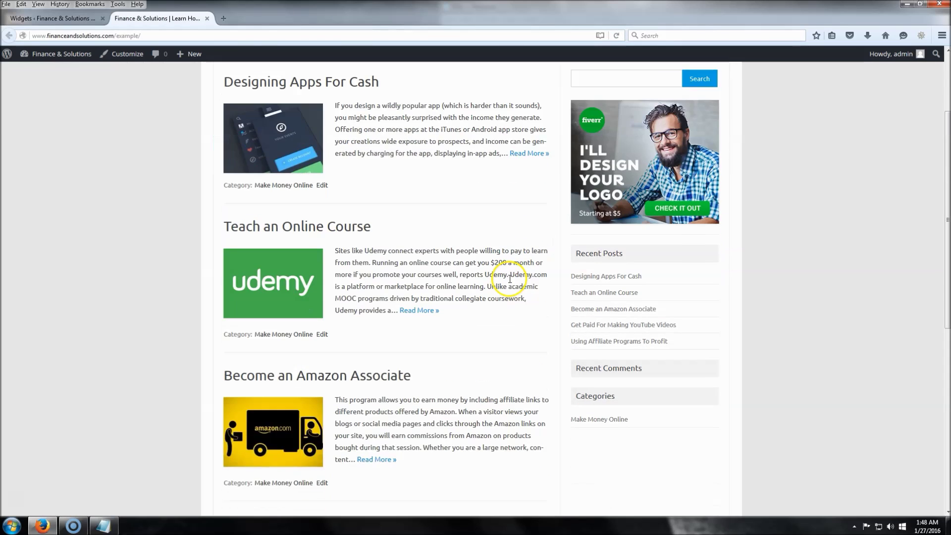
{"action": "scroll", "coordinate": [495, 290], "scroll_direction": "up", "scroll_amount": 2}
{"action": "scroll", "coordinate": [495, 289], "scroll_direction": "up", "scroll_amount": 1}
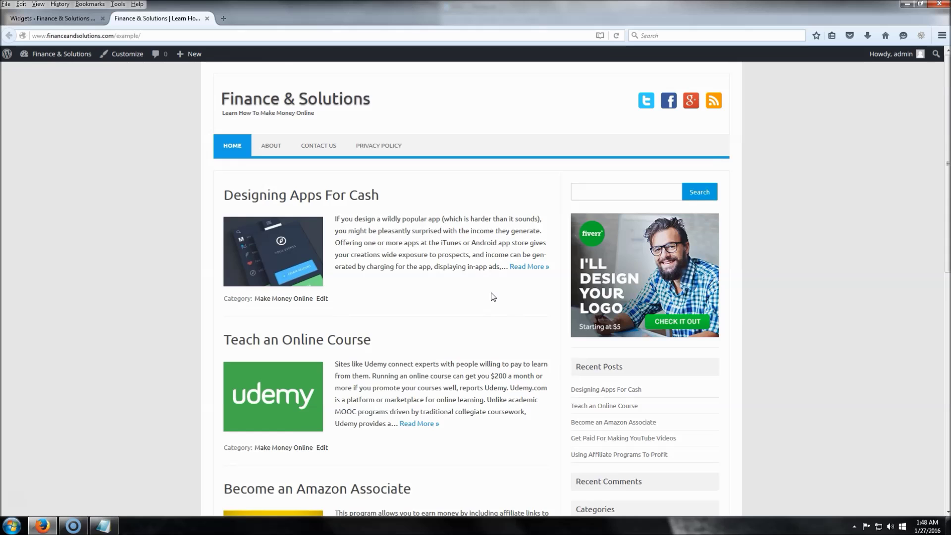
{"action": "scroll", "coordinate": [493, 297], "scroll_direction": "down", "scroll_amount": 10}
{"action": "scroll", "coordinate": [494, 295], "scroll_direction": "up", "scroll_amount": 10}
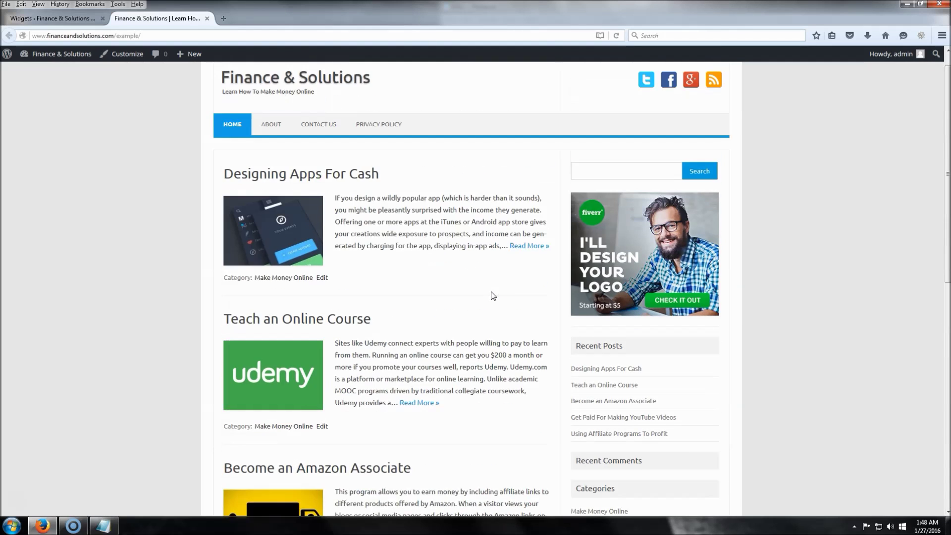
{"action": "scroll", "coordinate": [494, 296], "scroll_direction": "up", "scroll_amount": 1}
{"action": "left_click", "coordinate": [489, 288]}
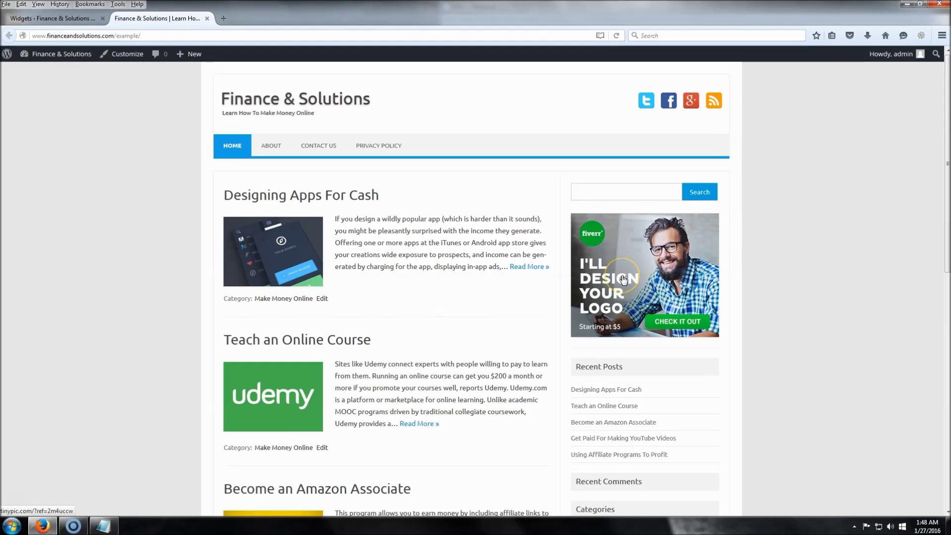
{"action": "left_click", "coordinate": [641, 267]}
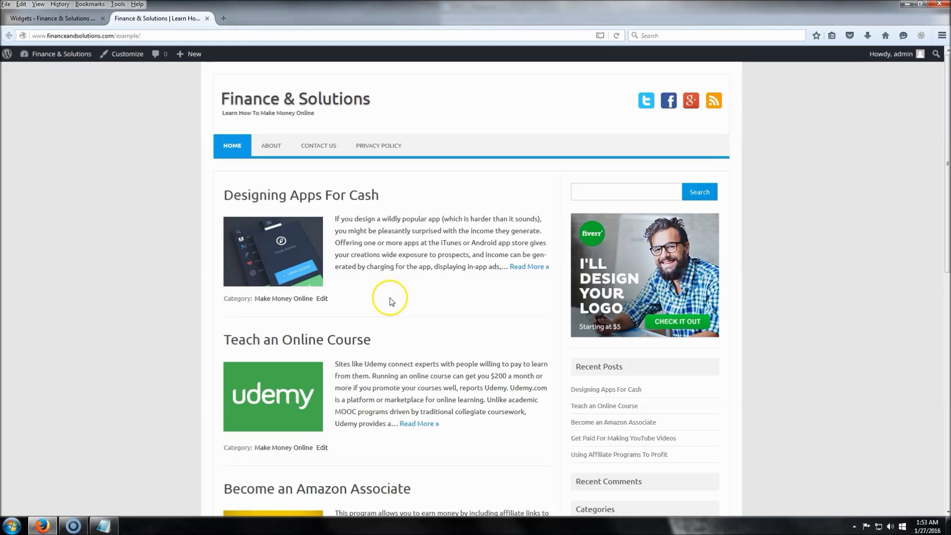
Step: Reveal the site's administration shortcuts from the home page
{"action": "mouse_move", "coordinate": [59, 53]}
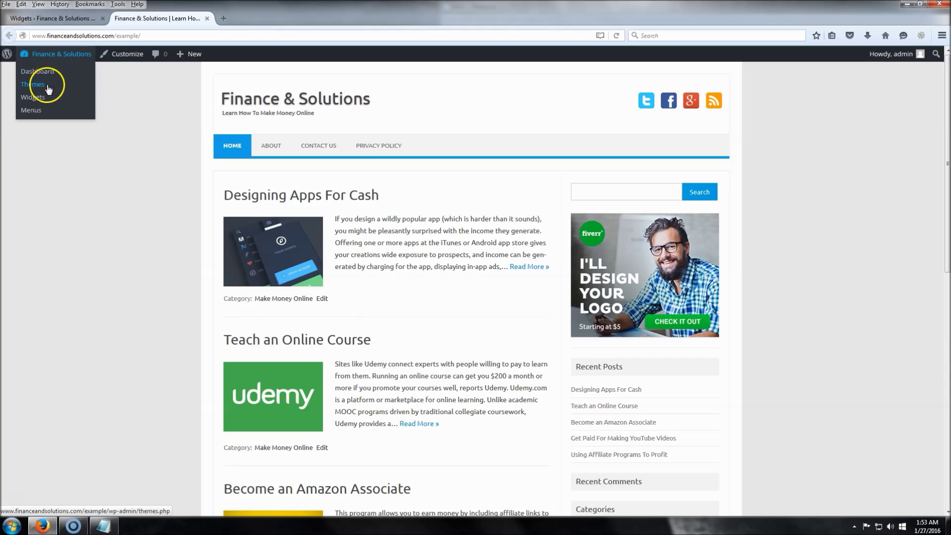